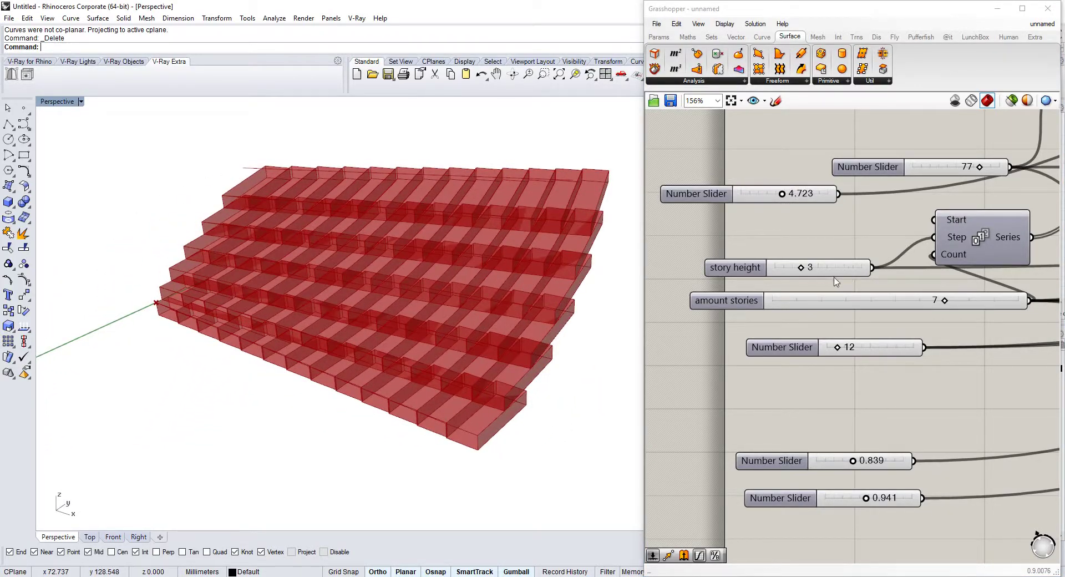
# Step: Set story height to 4, amount stories to 6, the slider below them to 11, and the two lowest sliders to 0.698 and 1.312
pyautogui.moveTo(801, 270)
pyautogui.mouseDown()
pyautogui.moveTo(822, 270)
pyautogui.moveTo(806, 271)
pyautogui.mouseUp()
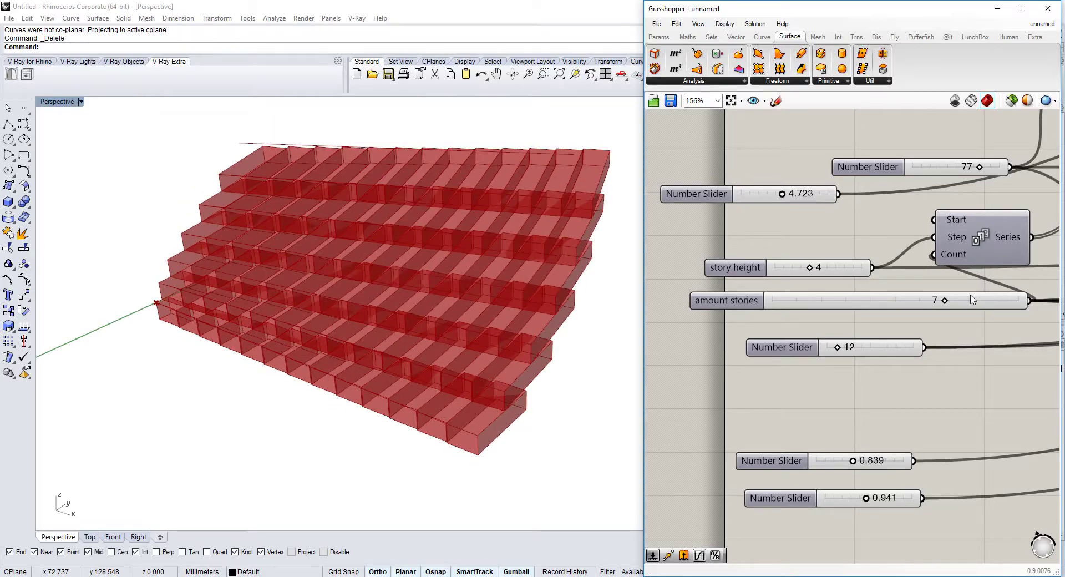
pyautogui.moveTo(946, 302); pyautogui.dragTo(919, 302)
pyautogui.moveTo(839, 352)
pyautogui.mouseDown()
pyautogui.moveTo(860, 348)
pyautogui.moveTo(836, 348)
pyautogui.mouseUp()
pyautogui.moveTo(855, 465); pyautogui.dragTo(882, 499)
pyautogui.scroll(-6, 909, 345)
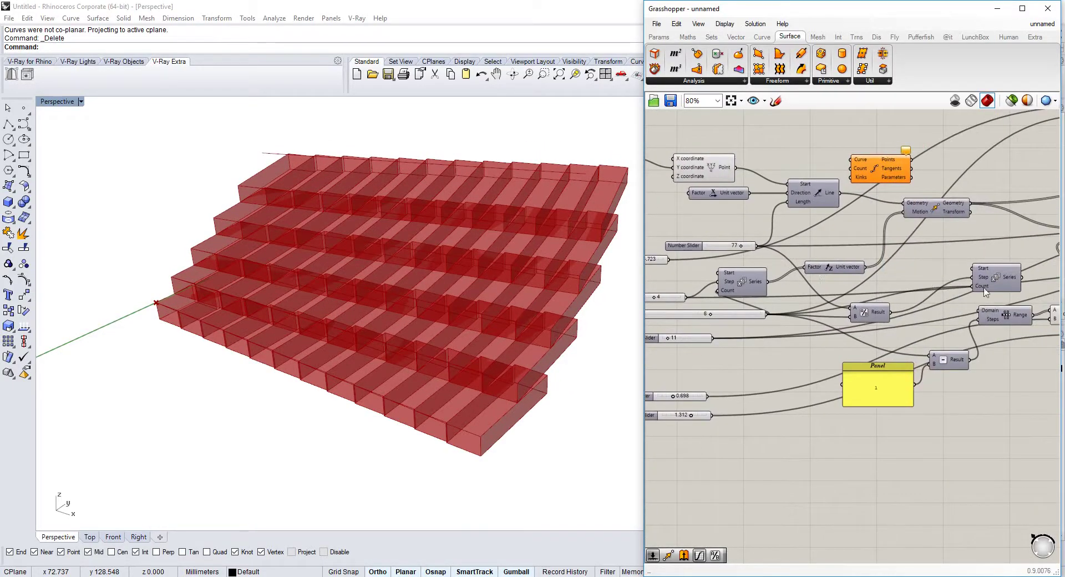
pyautogui.moveTo(928, 297); pyautogui.dragTo(927, 325, button='right')
pyautogui.moveTo(782, 260); pyautogui.dragTo(815, 256, button='right')
pyautogui.moveTo(941, 271); pyautogui.dragTo(922, 305, button='right')
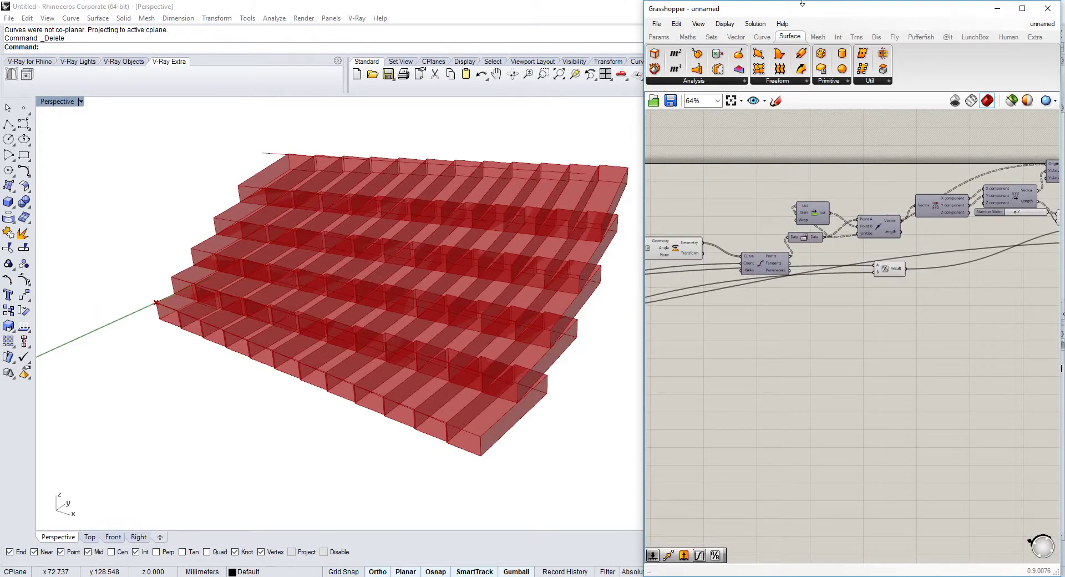
# Step: Create a new empty definition, maximise the Grasshopper window and show the Params components
pyautogui.click(656, 23)
pyautogui.click(674, 35)
pyautogui.moveTo(746, 244)
pyautogui.mouseDown(button='right')
pyautogui.moveTo(845, 257)
pyautogui.moveTo(762, 236)
pyautogui.mouseUp(button='right')
pyautogui.moveTo(808, 16); pyautogui.dragTo(590, 3)
pyautogui.click(15, 32)
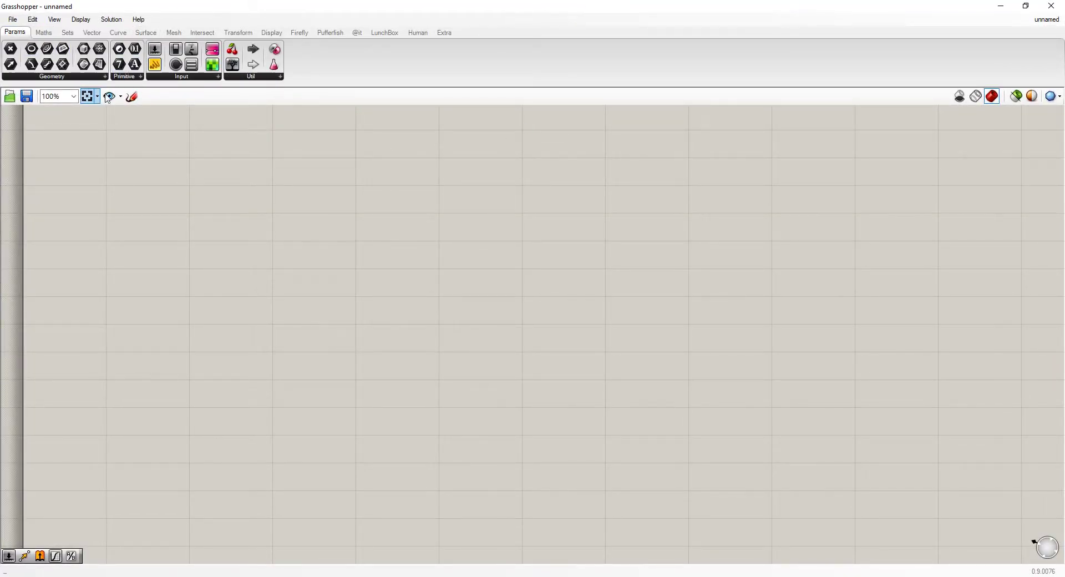
# Step: Sketch a solid black, gently rising freehand line across the empty canvas
pyautogui.click(131, 96)
pyautogui.moveTo(135, 342); pyautogui.dragTo(476, 290)
pyautogui.click(168, 115)
# Step: Sketch two dotted red arrows pointing upward from both ends of the black line
pyautogui.click(132, 97)
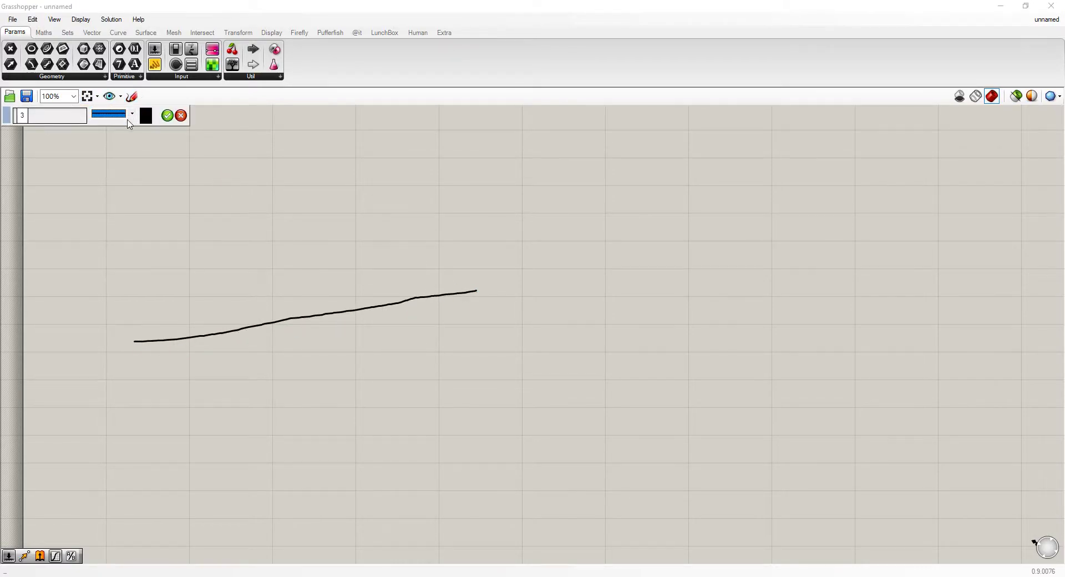
pyautogui.click(114, 113)
pyautogui.click(125, 143)
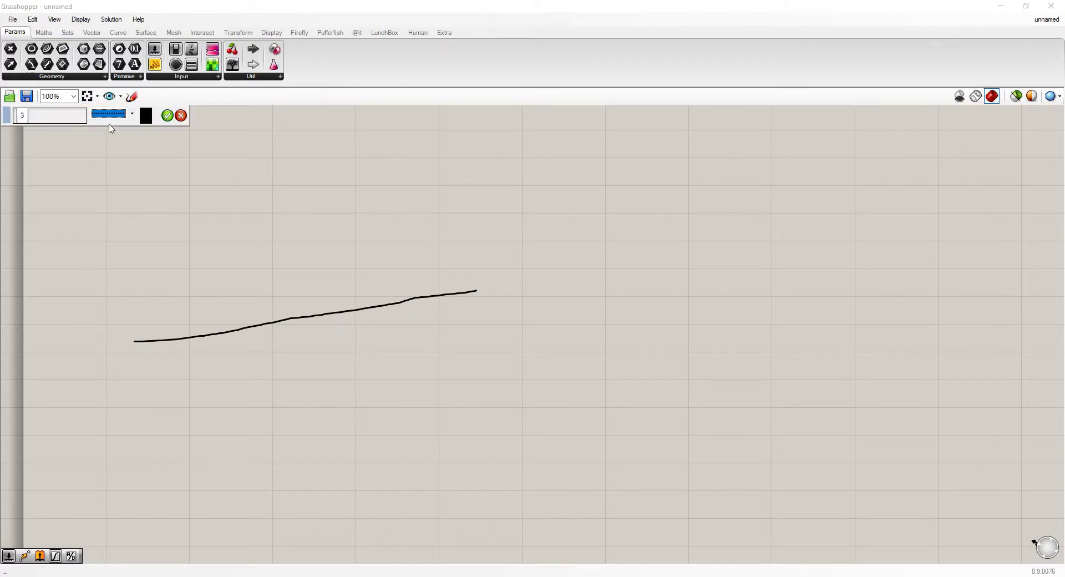
pyautogui.click(146, 117)
pyautogui.click(163, 160)
pyautogui.moveTo(141, 340); pyautogui.dragTo(144, 261)
pyautogui.moveTo(473, 285)
pyautogui.mouseDown()
pyautogui.moveTo(467, 238)
pyautogui.moveTo(486, 229)
pyautogui.mouseUp()
pyautogui.click(167, 115)
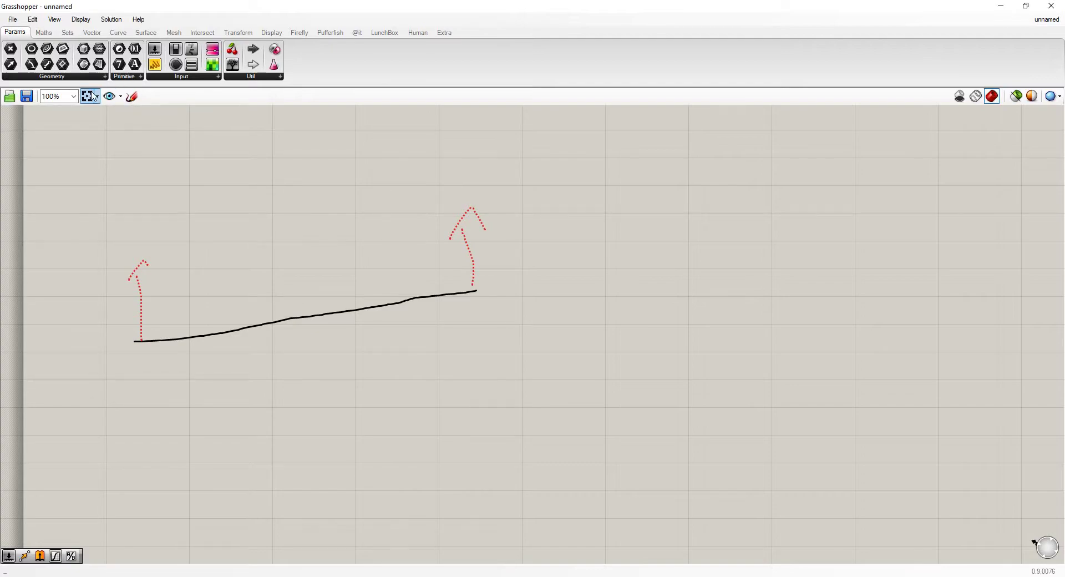
pyautogui.click(131, 96)
pyautogui.moveTo(140, 262); pyautogui.dragTo(464, 218)
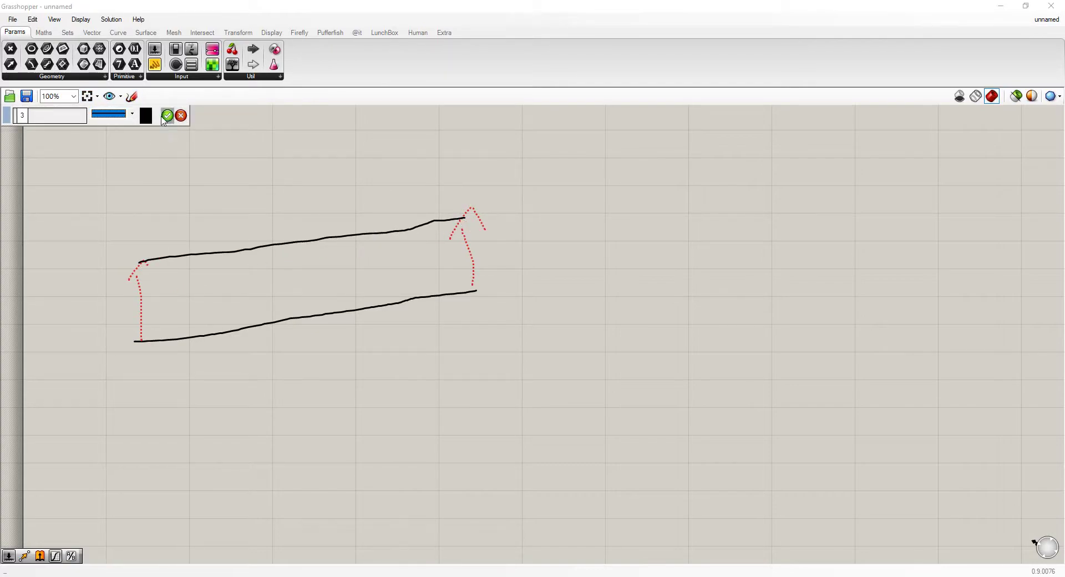
pyautogui.click(180, 117)
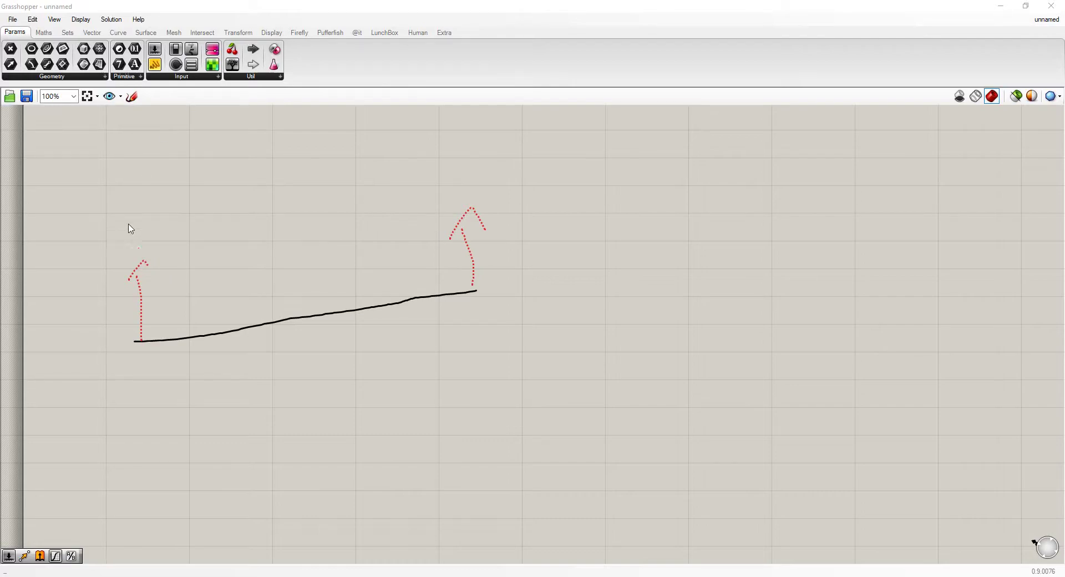
pyautogui.click(132, 96)
pyautogui.moveTo(128, 263); pyautogui.dragTo(485, 188)
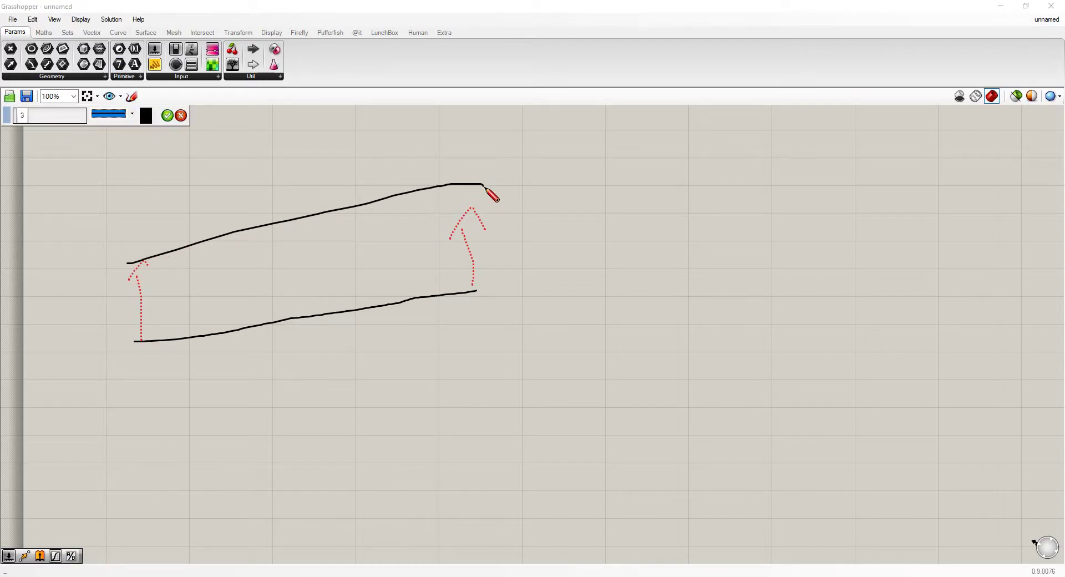
pyautogui.click(180, 116)
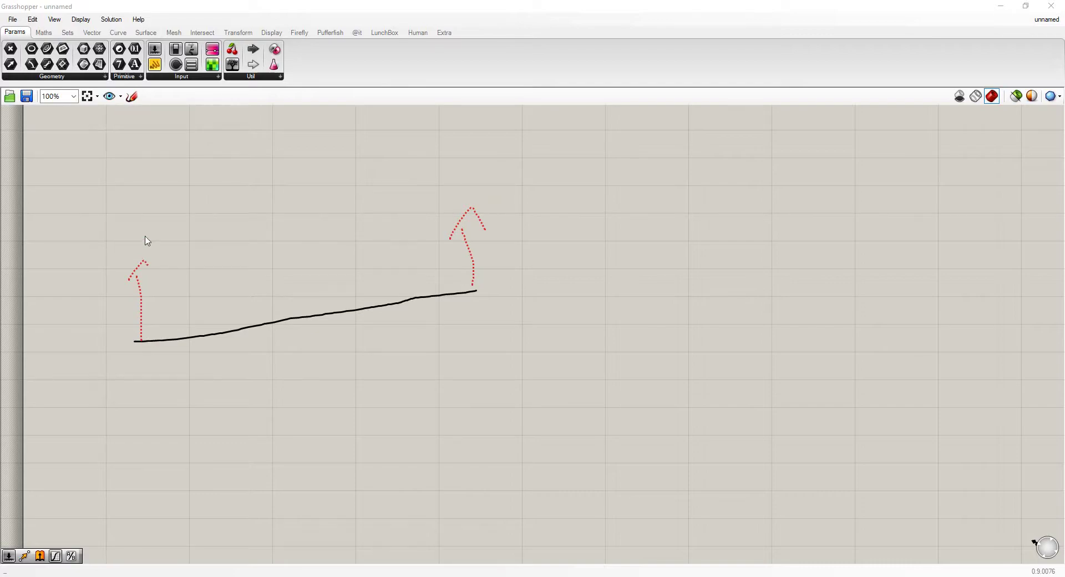
# Step: Sketch a second solid black line connecting the tips of the two dotted arrows
pyautogui.click(131, 96)
pyautogui.moveTo(144, 262); pyautogui.dragTo(473, 210)
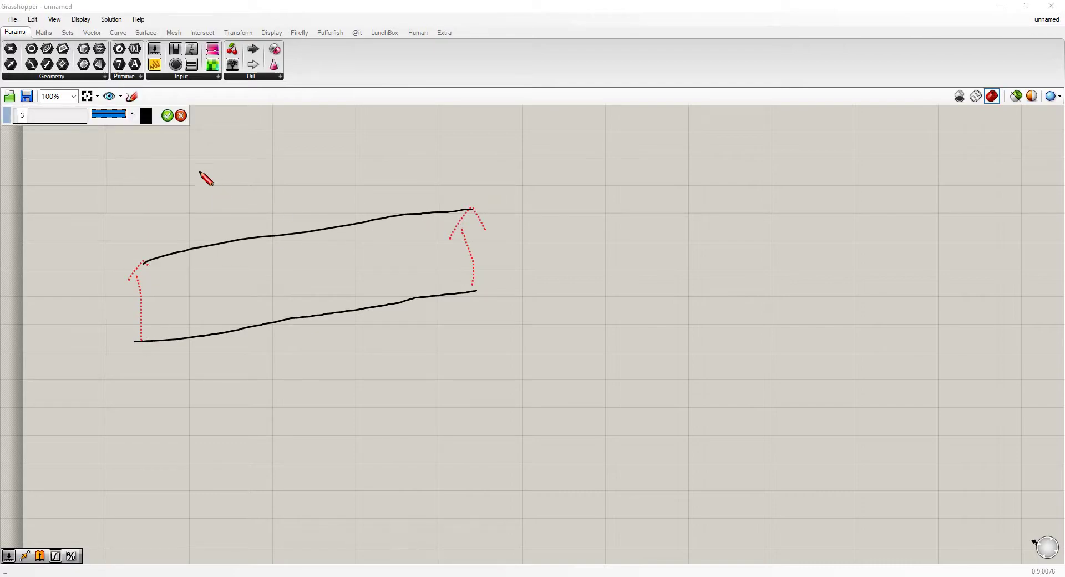
pyautogui.click(167, 115)
# Step: Sketch a solid red line rotated across the upper black line, with arcs at both ends and a cross at the intersection
pyautogui.click(131, 96)
pyautogui.click(147, 116)
pyautogui.click(170, 156)
pyautogui.click(468, 173)
pyautogui.moveTo(446, 164); pyautogui.dragTo(136, 306)
pyautogui.moveTo(159, 253); pyautogui.dragTo(177, 281)
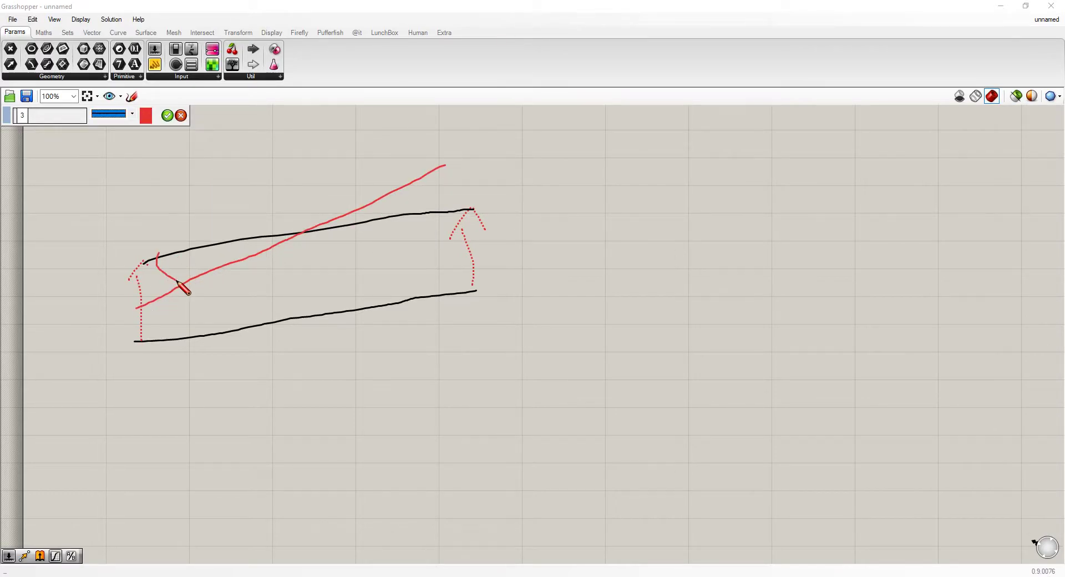
pyautogui.moveTo(435, 170); pyautogui.dragTo(450, 209)
pyautogui.moveTo(294, 224)
pyautogui.mouseDown()
pyautogui.moveTo(324, 250)
pyautogui.moveTo(298, 243)
pyautogui.mouseUp()
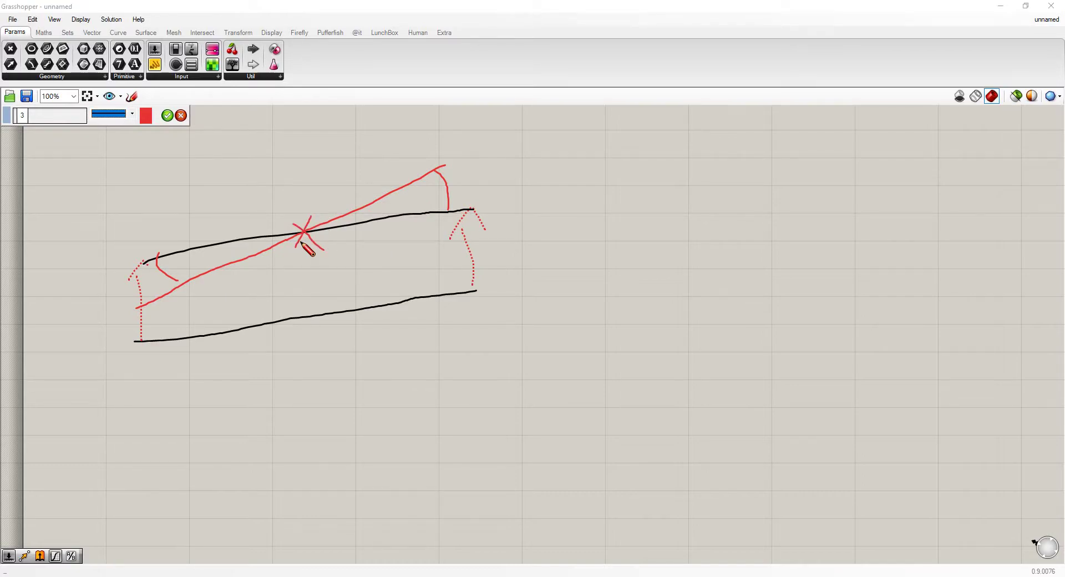
pyautogui.click(171, 117)
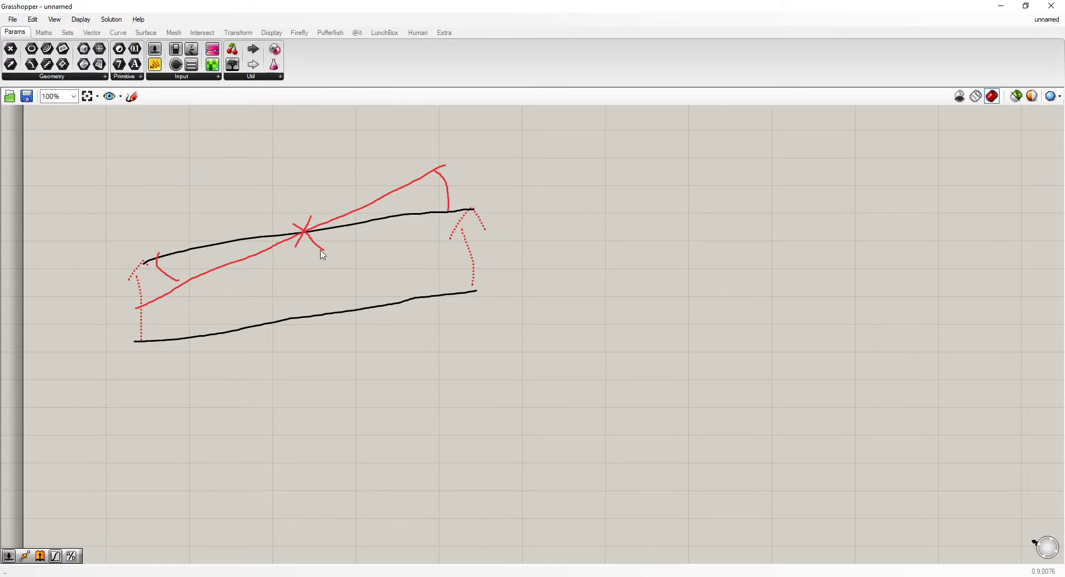
# Step: Duplicate the two dotted red arrows upward so they start at the upper black line
pyautogui.moveTo(327, 222); pyautogui.dragTo(437, 295, button='right')
pyautogui.moveTo(568, 309); pyautogui.dragTo(392, 318)
pyautogui.moveTo(521, 306); pyautogui.dragTo(513, 225)
pyautogui.click(550, 210)
pyautogui.moveTo(428, 226); pyautogui.dragTo(334, 341)
pyautogui.keyDown('alt'); pyautogui.moveTo(436, 269); pyautogui.dragTo(435, 146); pyautogui.keyUp('alt')
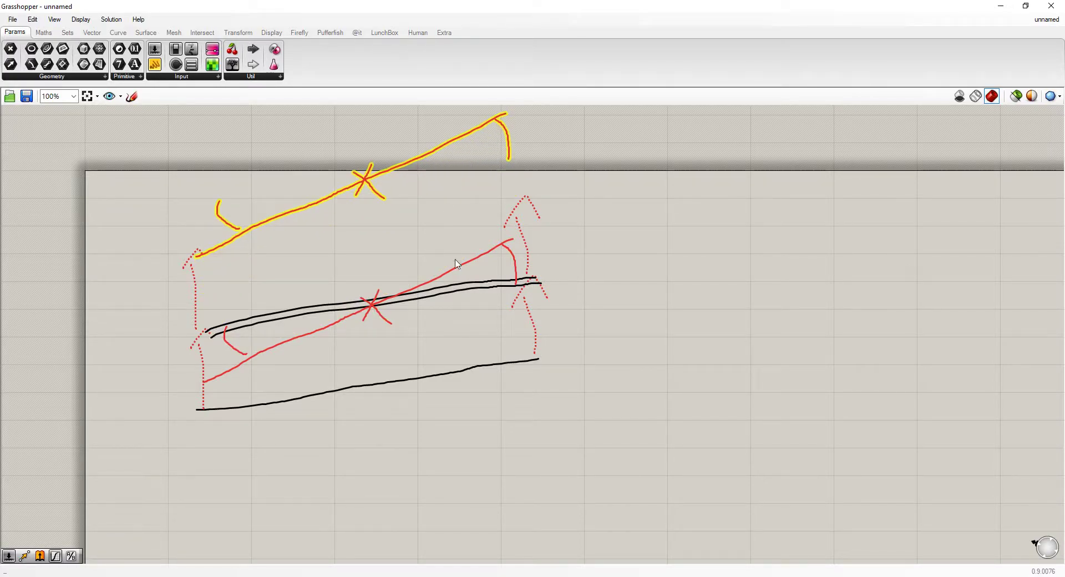
pyautogui.hotkey('ctrl', 'z')
pyautogui.hotkey('ctrl', 'z')
# Step: Duplicate the upper black line and its rotated red line to the next arrow tips, and shift the red copy slightly down
pyautogui.moveTo(406, 263); pyautogui.dragTo(359, 305)
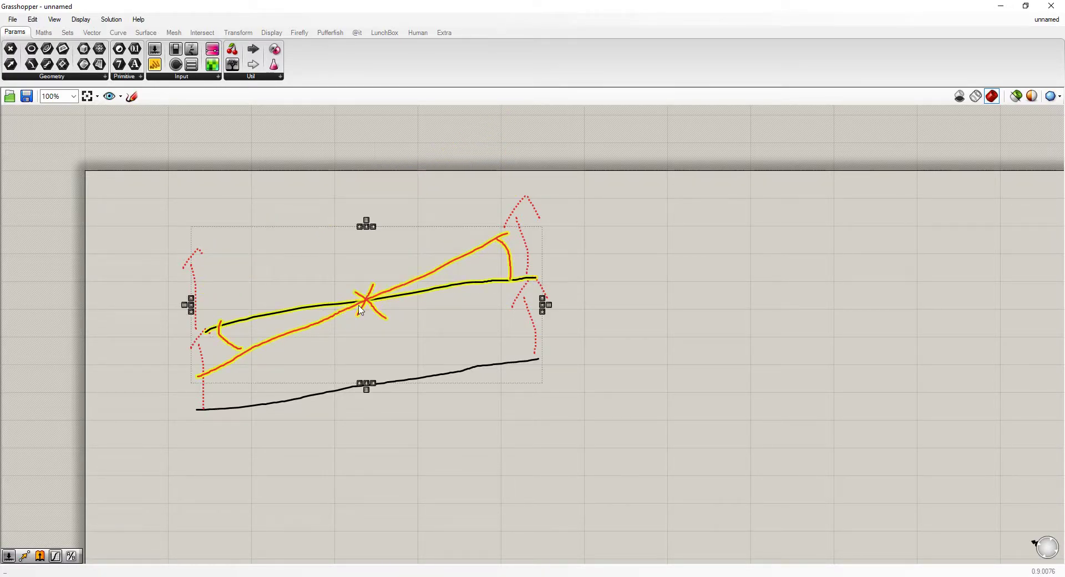
pyautogui.keyDown('alt'); pyautogui.moveTo(414, 282); pyautogui.dragTo(410, 197); pyautogui.keyUp('alt')
pyautogui.click(270, 250)
pyautogui.click(272, 253)
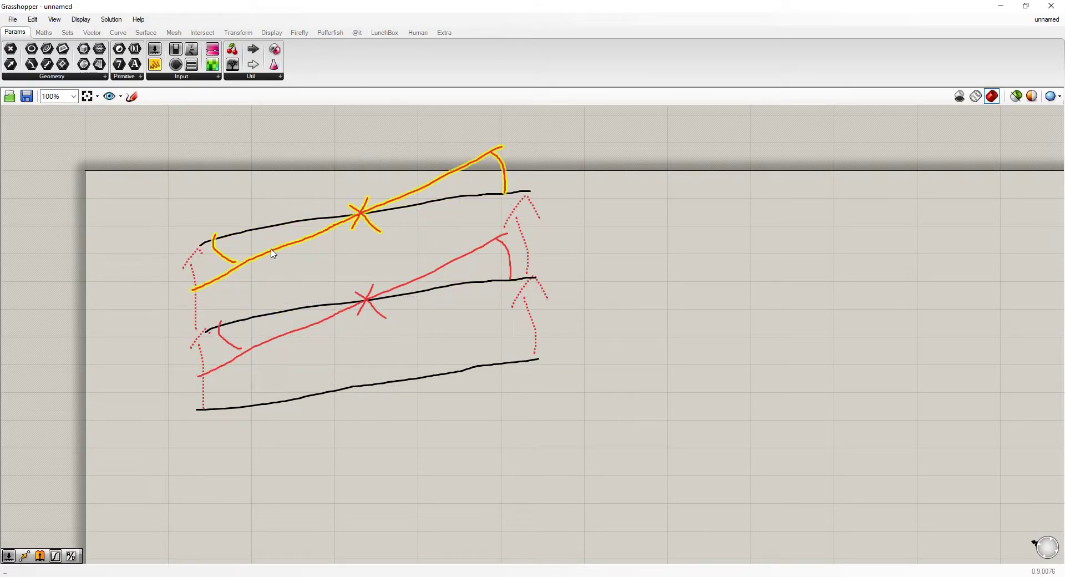
pyautogui.moveTo(355, 223); pyautogui.dragTo(358, 229)
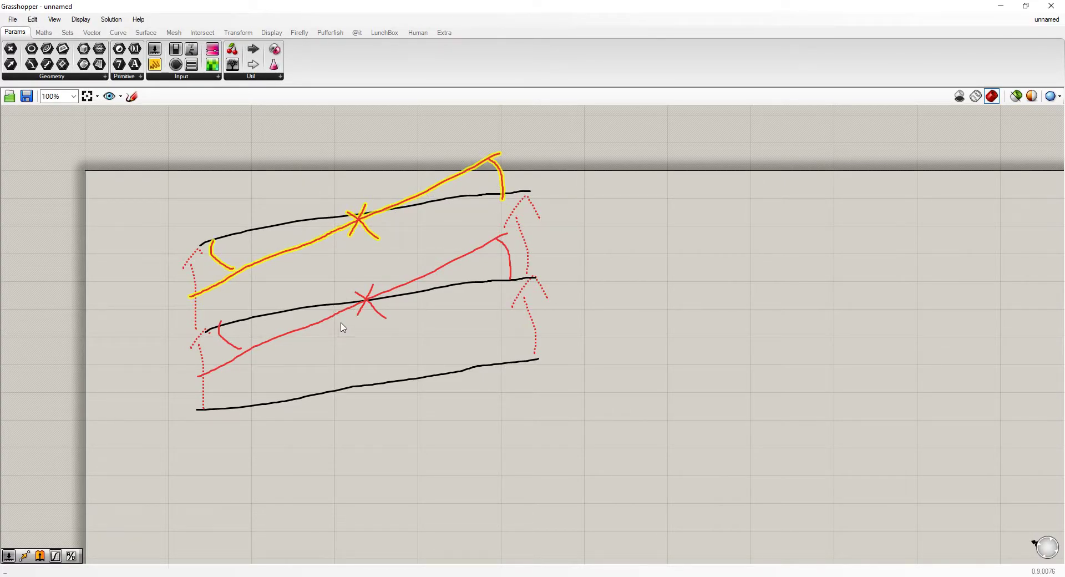
# Step: Place the Grasshopper window beside the Rhino viewport and add a Construct Point component below the sketch
pyautogui.scroll(-3, 341, 325)
pyautogui.click(403, 356)
pyautogui.moveTo(515, 5); pyautogui.dragTo(1063, 166)
pyautogui.moveTo(975, 380)
pyautogui.mouseDown(button='right')
pyautogui.moveTo(763, 261)
pyautogui.moveTo(845, 250)
pyautogui.mouseUp(button='right')
pyautogui.doubleClick(731, 277)
pyautogui.write('construct')
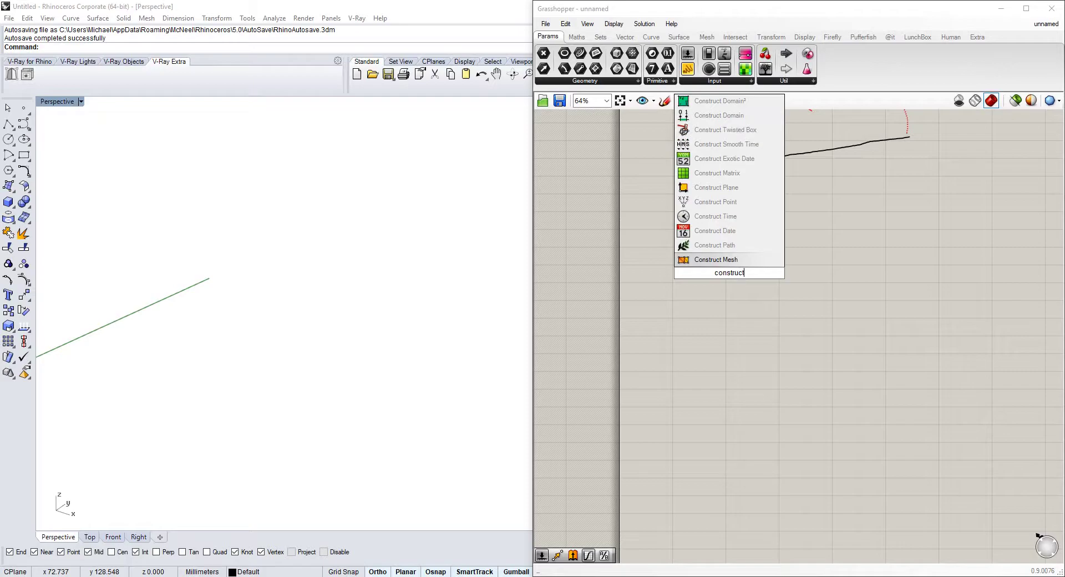
pyautogui.click(715, 202)
# Step: Add a Line SDL component and place it beside the Construct Point component
pyautogui.scroll(3, 699, 318)
pyautogui.doubleClick(805, 306)
pyautogui.write('sdl')
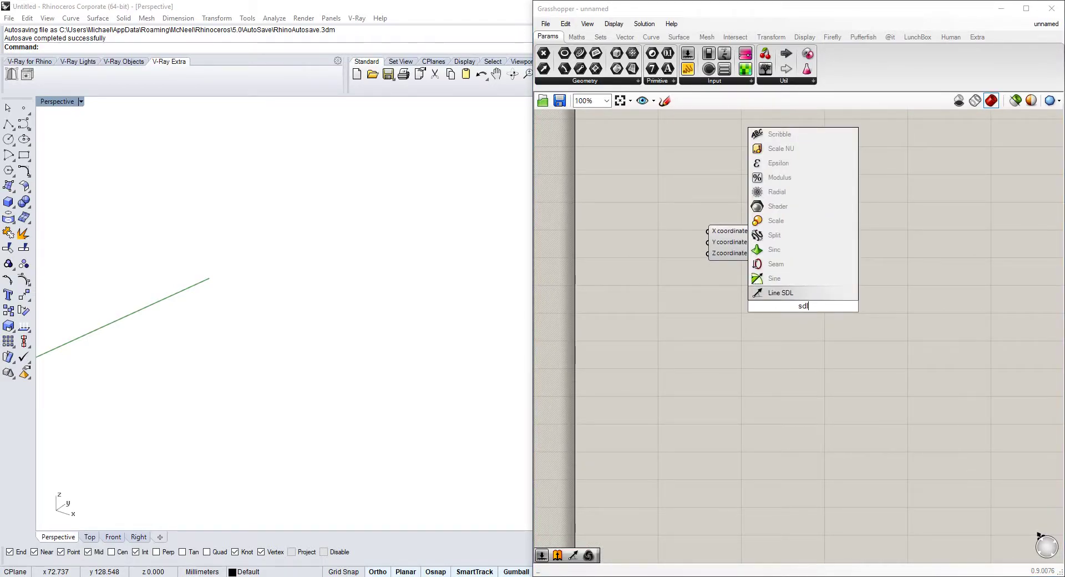
pyautogui.click(793, 295)
pyautogui.scroll(2, 793, 295)
pyautogui.moveTo(793, 295); pyautogui.dragTo(922, 273)
# Step: Add a number slider with value 11 and connect it to Construct Point's Y coordinate
pyautogui.scroll(-2, 660, 253)
pyautogui.moveTo(660, 253); pyautogui.dragTo(737, 262, button='right')
pyautogui.doubleClick(575, 219)
pyautogui.write('11')
pyautogui.press('Return')
pyautogui.moveTo(632, 218); pyautogui.dragTo(749, 238)
pyautogui.moveTo(211, 338); pyautogui.dragTo(449, 254, button='right')
pyautogui.scroll(5, 305, 294)
pyautogui.keyDown('shift'); pyautogui.moveTo(342, 262); pyautogui.dragTo(290, 294, button='right'); pyautogui.keyUp('shift')
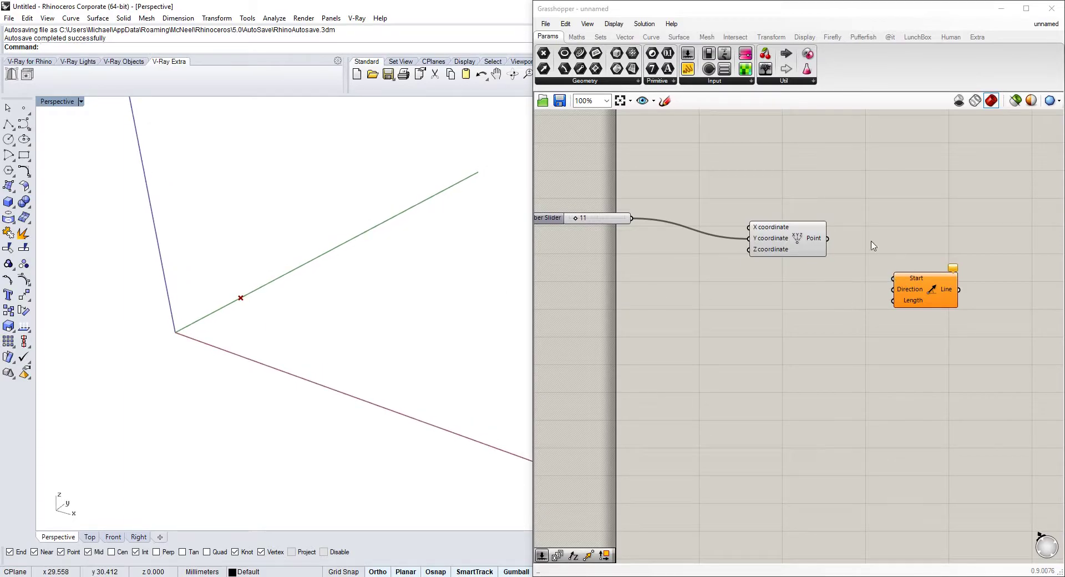
# Step: Add a Unit X vector for the line's Direction and connect the constructed point to the line's Start
pyautogui.rightClick(800, 383)
pyautogui.click(806, 340)
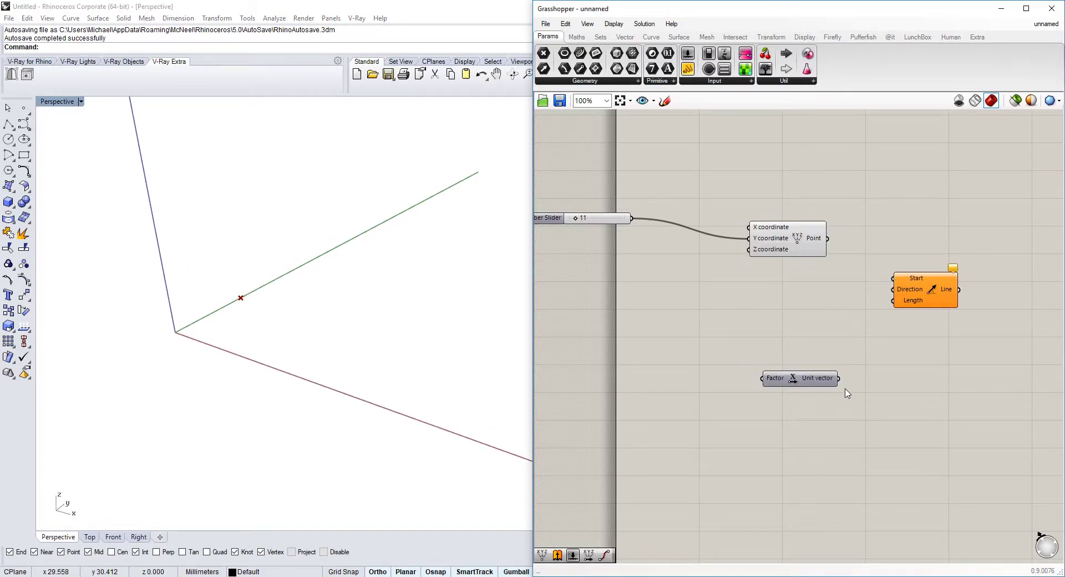
pyautogui.moveTo(839, 380); pyautogui.dragTo(894, 289)
pyautogui.moveTo(831, 242); pyautogui.dragTo(894, 278)
# Step: Add a number slider for the line's Length and set it to 35
pyautogui.moveTo(894, 288); pyautogui.dragTo(793, 296, button='right')
pyautogui.doubleClick(633, 321)
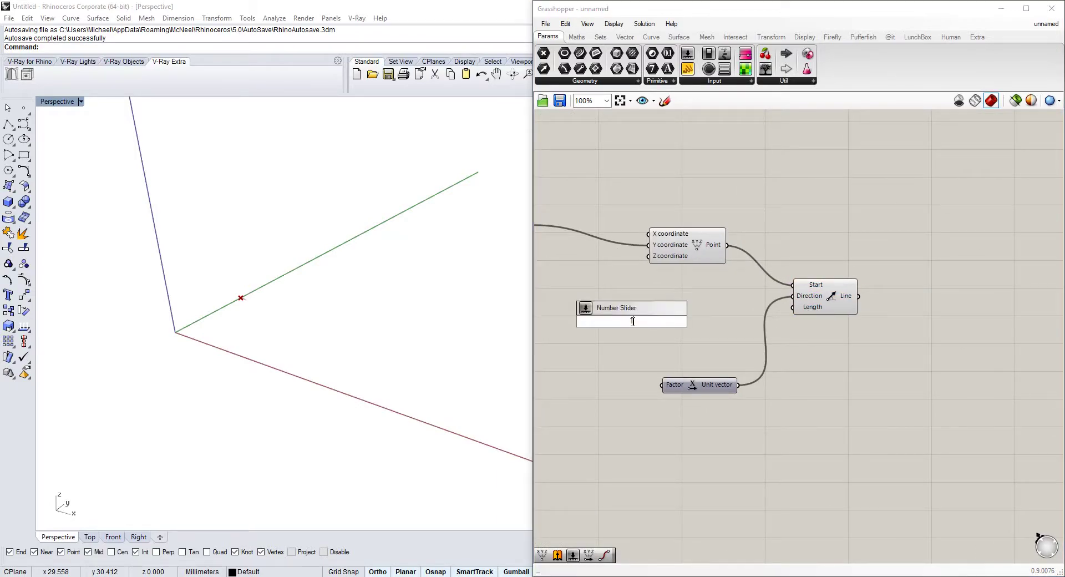
pyautogui.press('Return')
pyautogui.moveTo(690, 322); pyautogui.dragTo(793, 307)
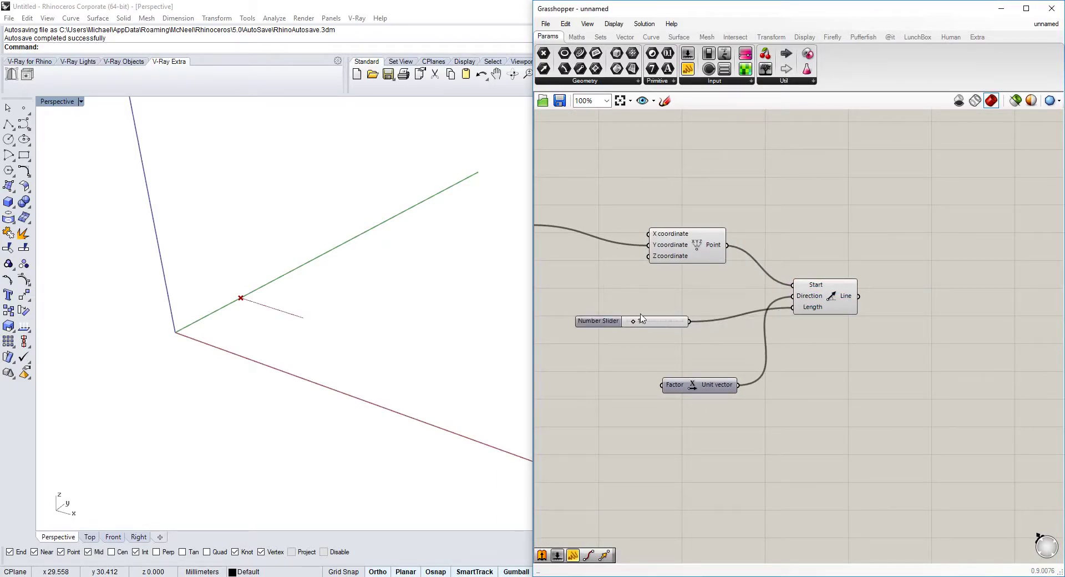
pyautogui.moveTo(632, 322); pyautogui.dragTo(643, 320)
# Step: Add a Move component and connect the line to its Geometry input
pyautogui.moveTo(916, 292); pyautogui.dragTo(784, 315, button='right')
pyautogui.doubleClick(841, 313)
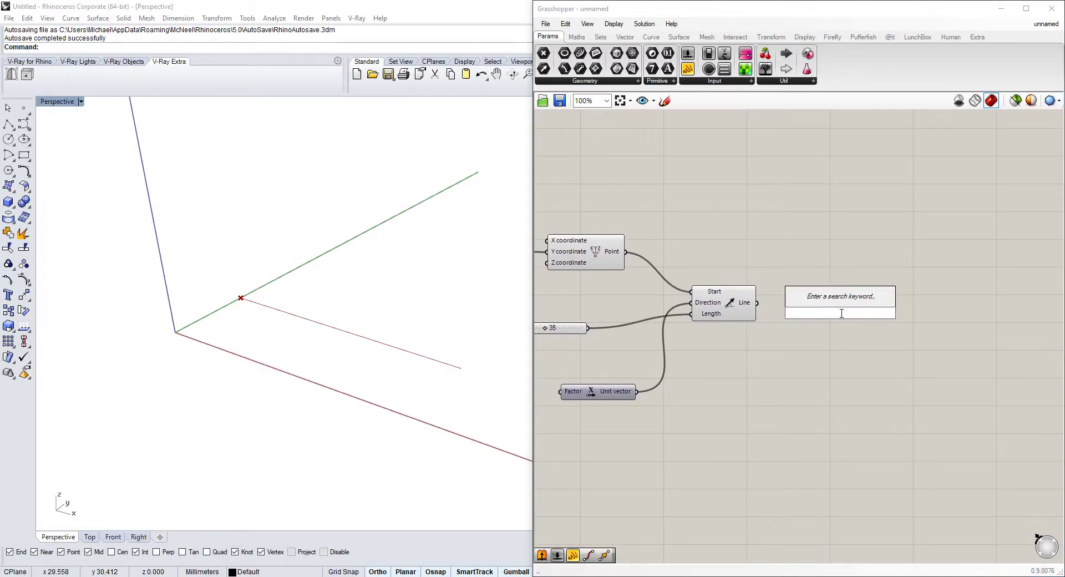
pyautogui.write('move')
pyautogui.press('Return')
pyautogui.moveTo(758, 303); pyautogui.dragTo(877, 328)
# Step: Add a Series component below the Unit X vector
pyautogui.moveTo(693, 426); pyautogui.dragTo(715, 398, button='right')
pyautogui.doubleClick(713, 397)
pyautogui.write('series')
pyautogui.press('Return')
pyautogui.moveTo(723, 363); pyautogui.dragTo(762, 318, button='right')
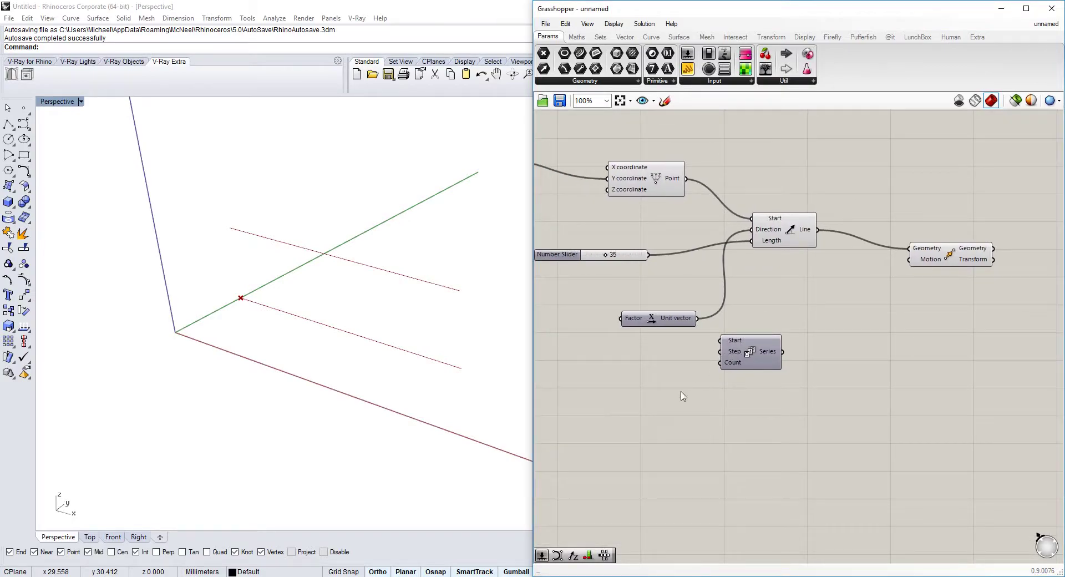
# Step: Add a number slider with value 11 and connect it to the Series Count input
pyautogui.doubleClick(621, 405)
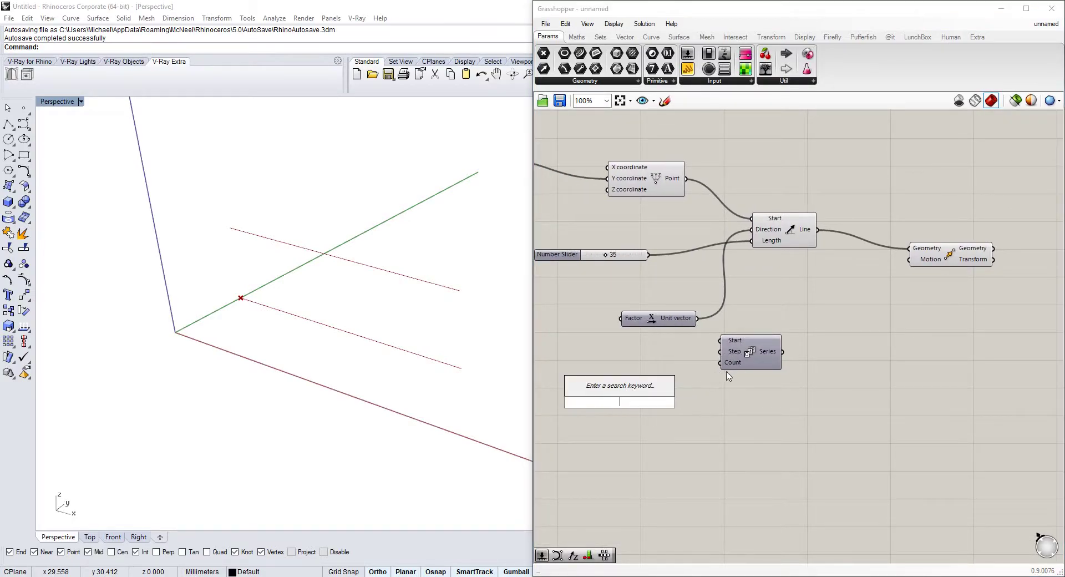
pyautogui.write('11')
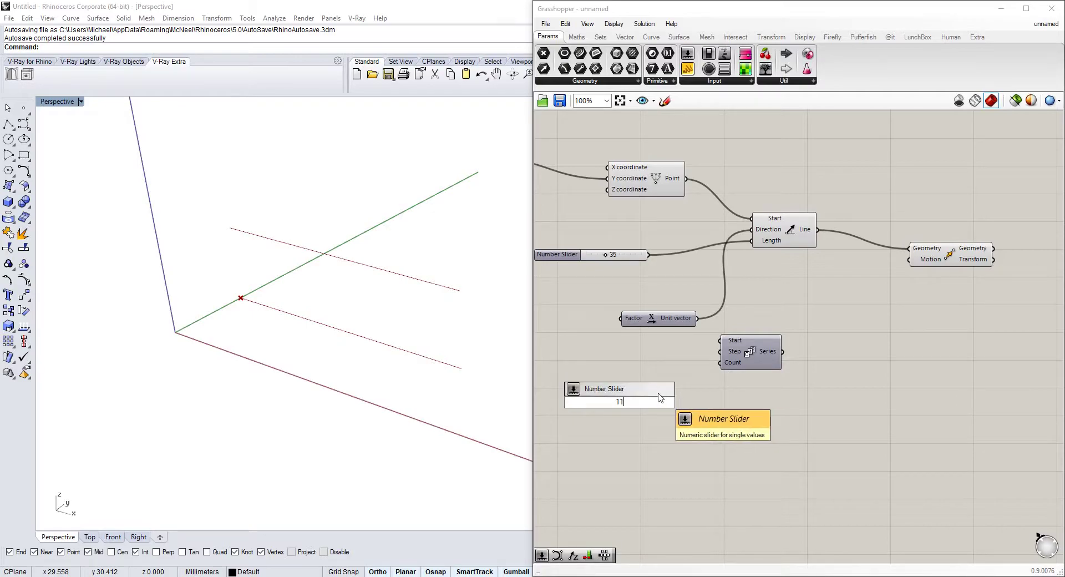
pyautogui.press('Return')
pyautogui.moveTo(676, 402); pyautogui.dragTo(770, 365)
# Step: Add a number slider with value 1, set its rounding to real numbers (R), and connect it to the Series Step input
pyautogui.doubleClick(649, 368)
pyautogui.write('1')
pyautogui.press('Return')
pyautogui.doubleClick(620, 367)
pyautogui.click(608, 337)
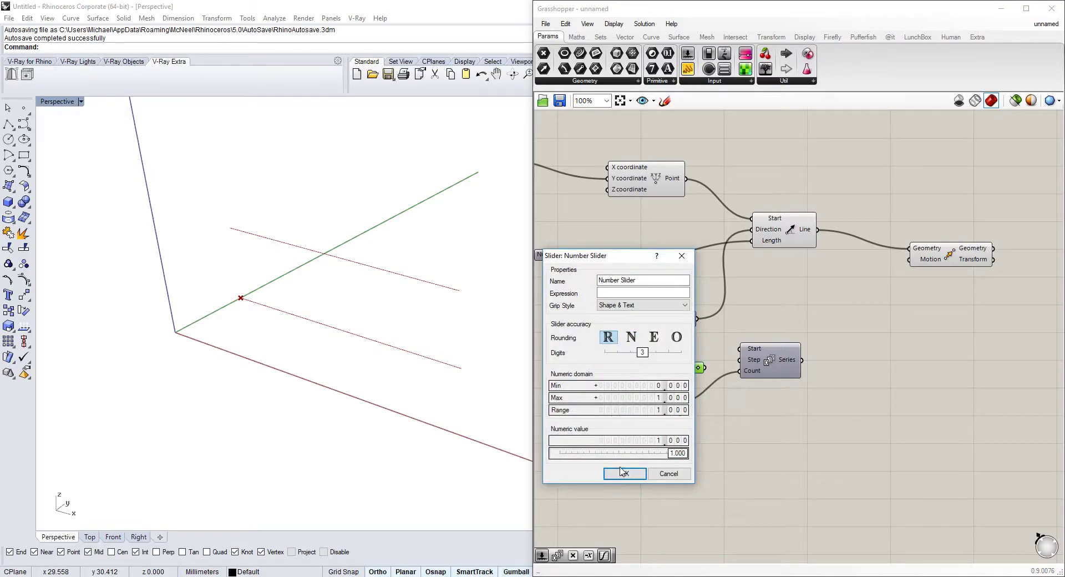
pyautogui.click(624, 470)
pyautogui.moveTo(706, 367); pyautogui.dragTo(829, 306)
# Step: Feed the Series through a Unit Z vector into the Move component's Motion, and set the Count slider to 15
pyautogui.doubleClick(867, 307)
pyautogui.write('z')
pyautogui.press('Return')
pyautogui.moveTo(905, 306); pyautogui.dragTo(917, 268)
pyautogui.moveTo(465, 327); pyautogui.dragTo(438, 345, button='right')
pyautogui.moveTo(620, 404)
pyautogui.mouseDown()
pyautogui.moveTo(646, 403)
pyautogui.moveTo(624, 403)
pyautogui.mouseUp()
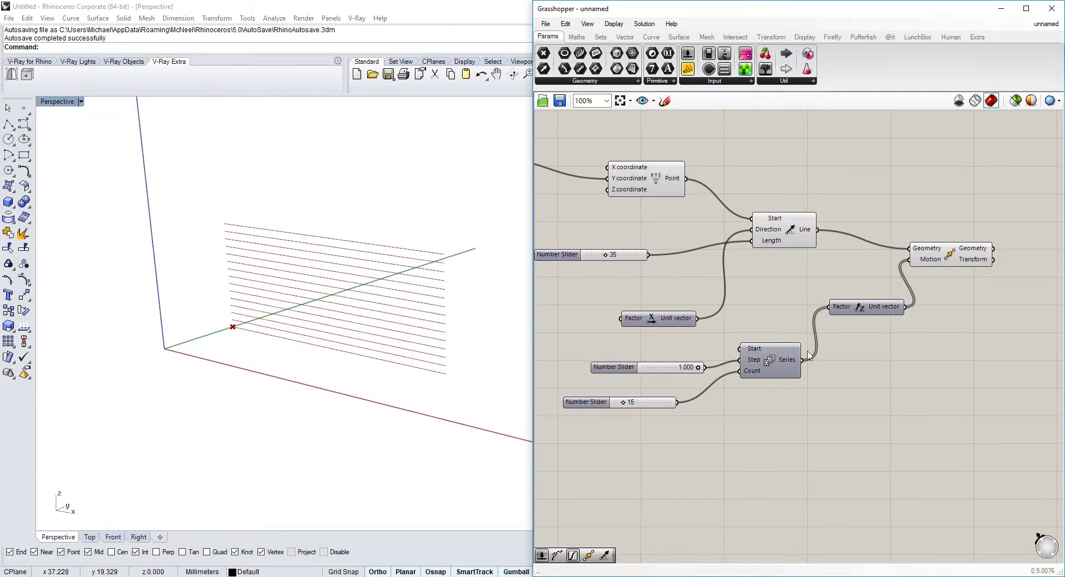
pyautogui.moveTo(931, 317); pyautogui.dragTo(776, 328, button='right')
pyautogui.moveTo(926, 300); pyautogui.dragTo(880, 308, button='right')
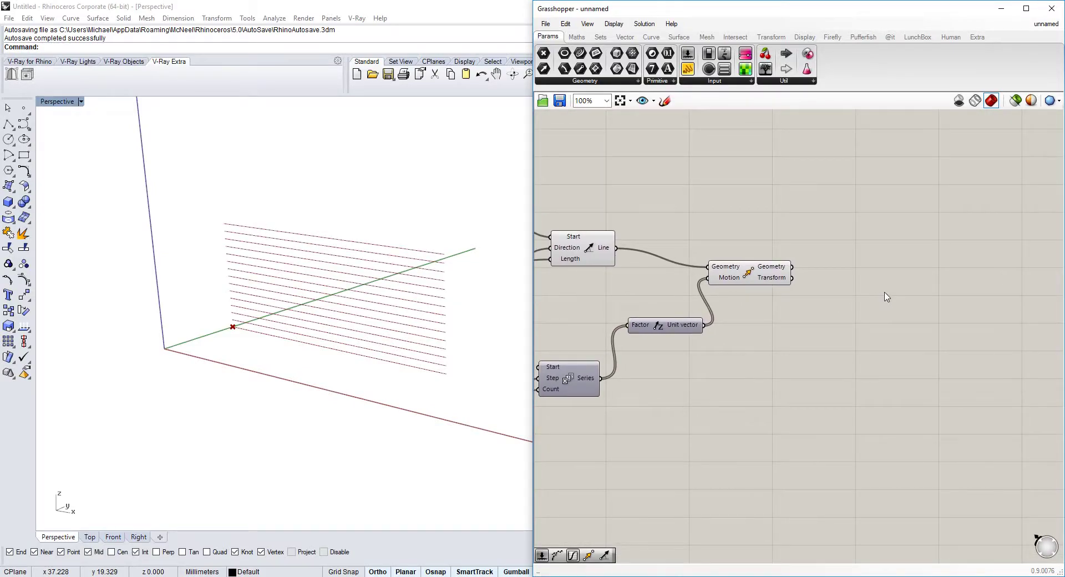
pyautogui.scroll(-2, 817, 250)
pyautogui.moveTo(741, 210); pyautogui.dragTo(881, 363, button='right')
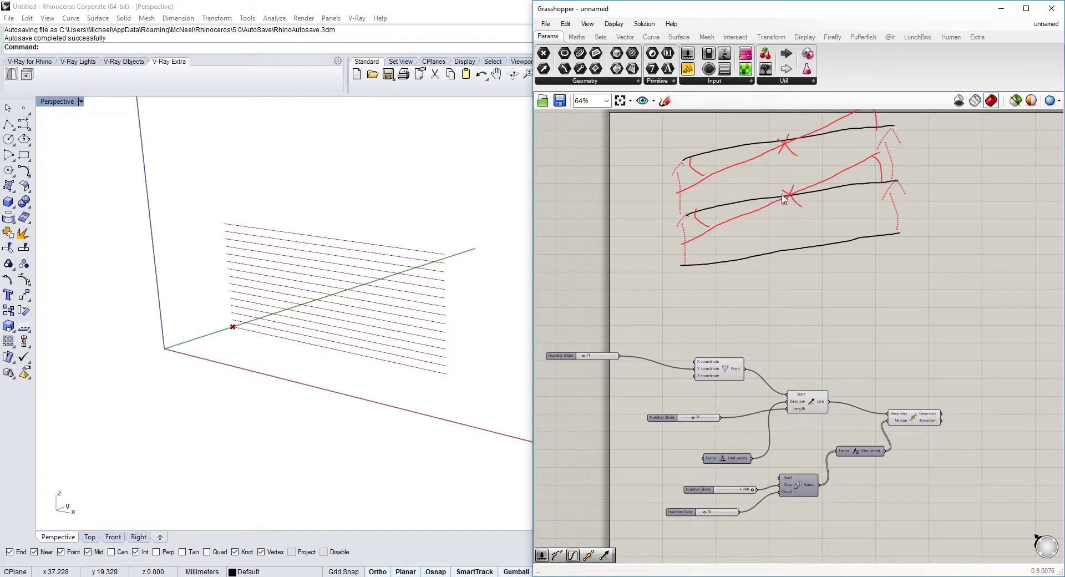
pyautogui.scroll(2, 816, 288)
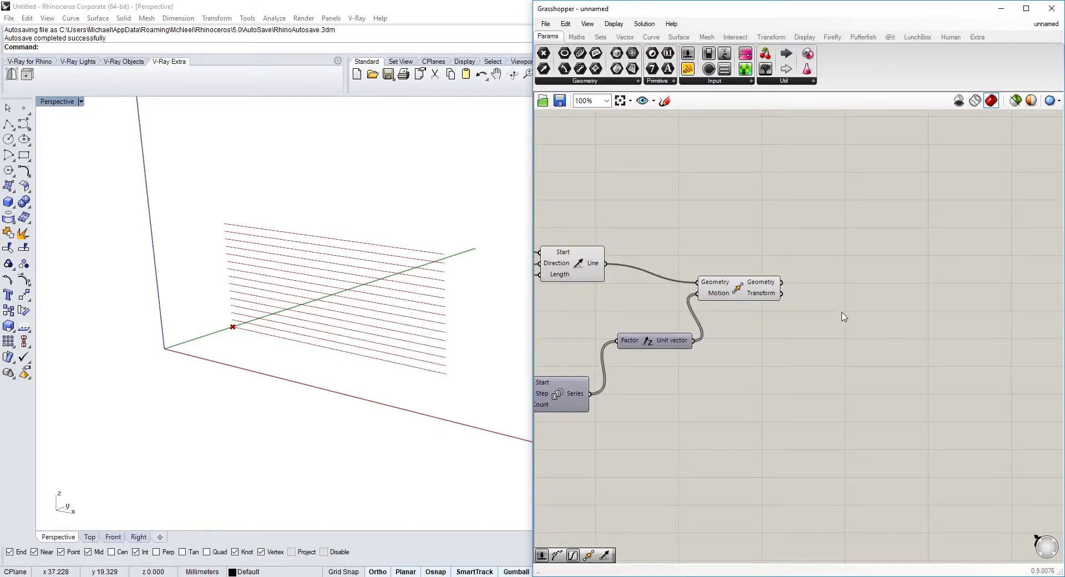
pyautogui.doubleClick(844, 316)
pyautogui.write('para')
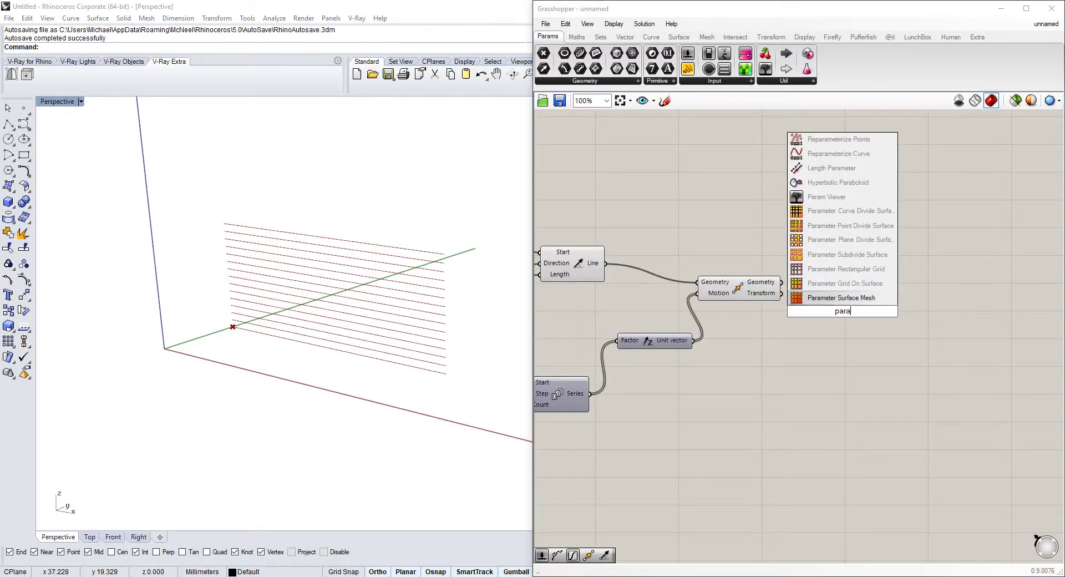
pyautogui.press('Escape')
pyautogui.doubleClick(872, 304)
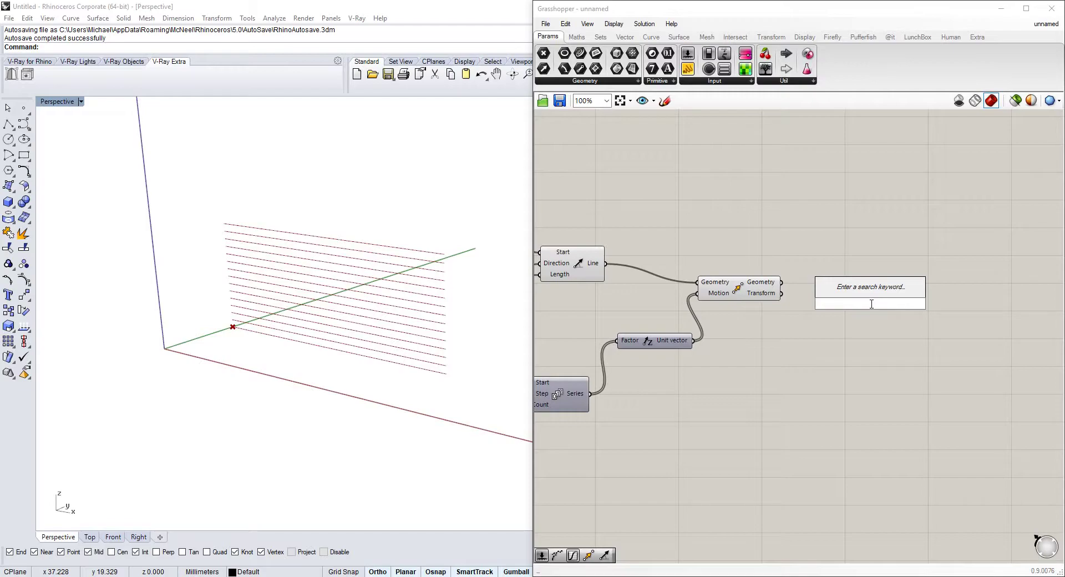
pyautogui.write('pare')
pyautogui.press('Escape')
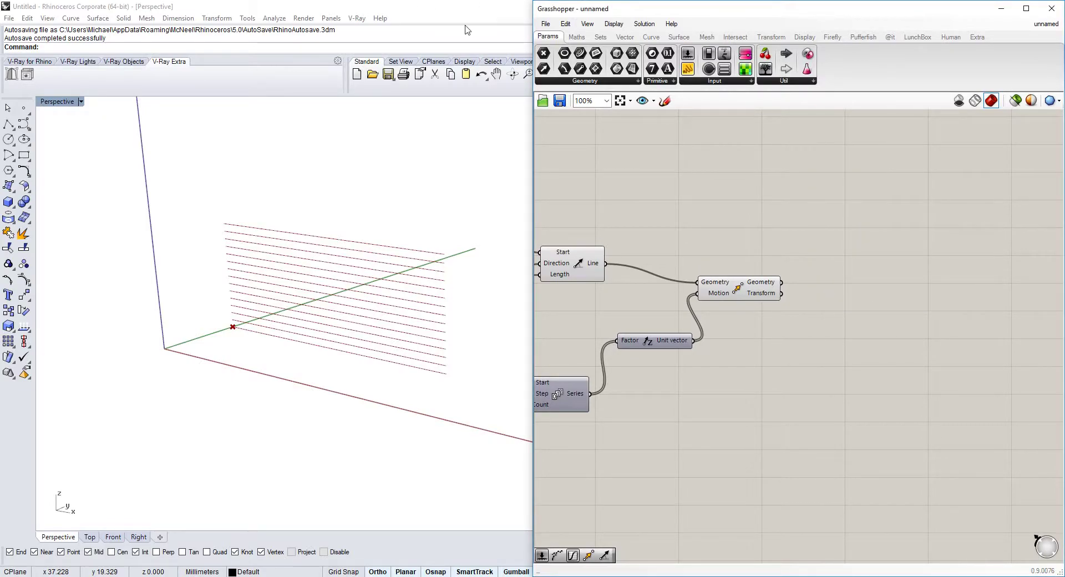
# Step: Add an Evaluate Curve component after Move and connect the moved Geometry to its Curve input
pyautogui.click(652, 37)
pyautogui.click(624, 81)
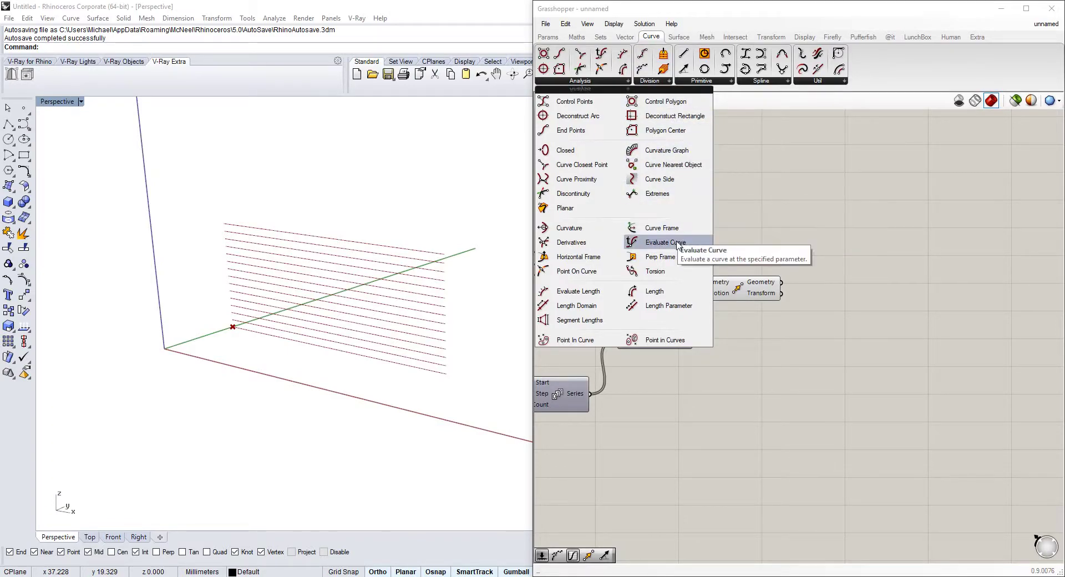
pyautogui.moveTo(677, 244); pyautogui.dragTo(957, 303)
pyautogui.scroll(5, 949, 313)
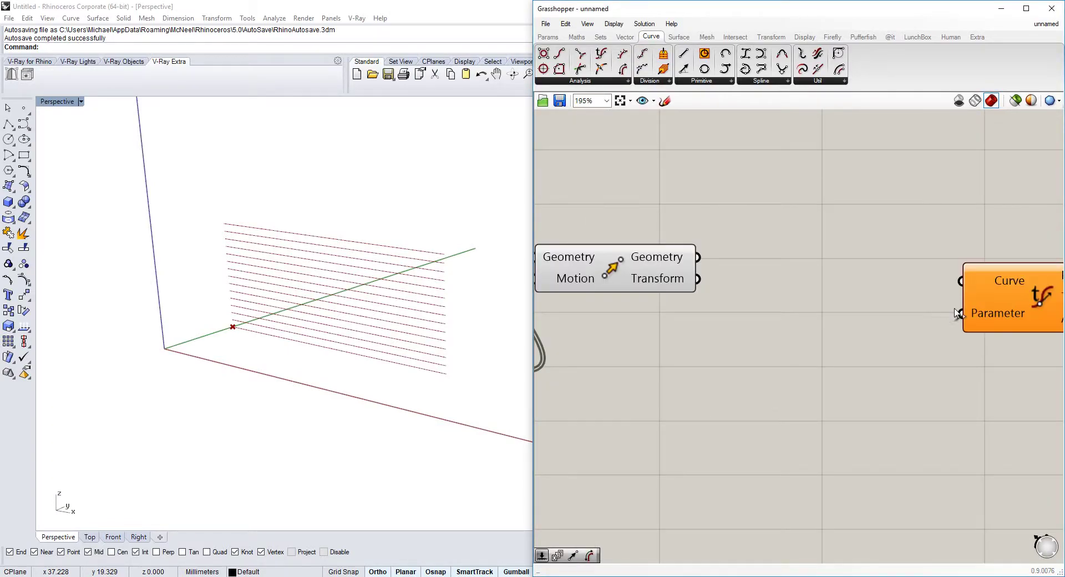
pyautogui.moveTo(698, 257); pyautogui.dragTo(815, 232)
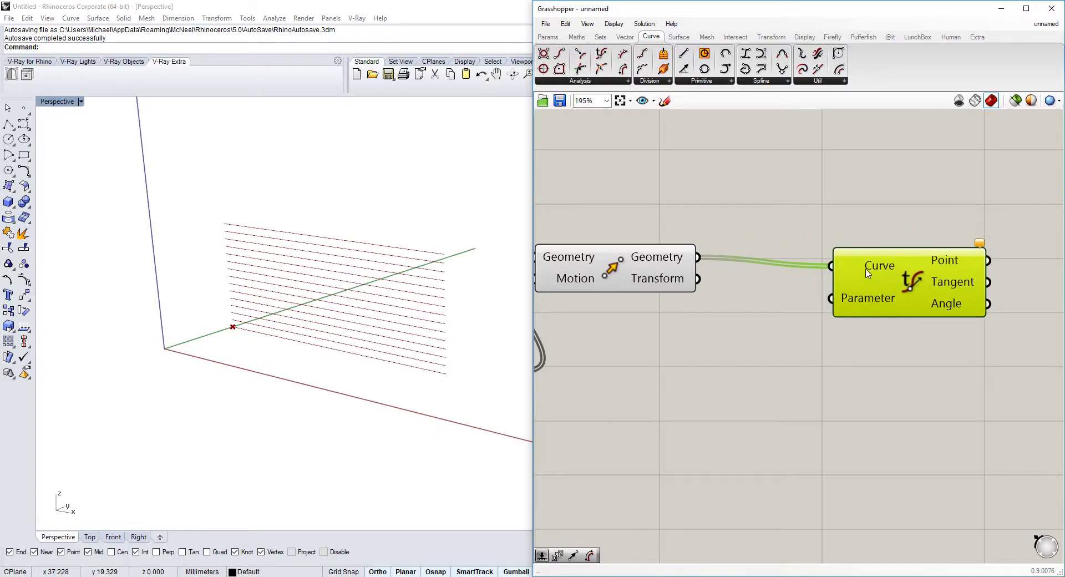
pyautogui.scroll(-3, 809, 261)
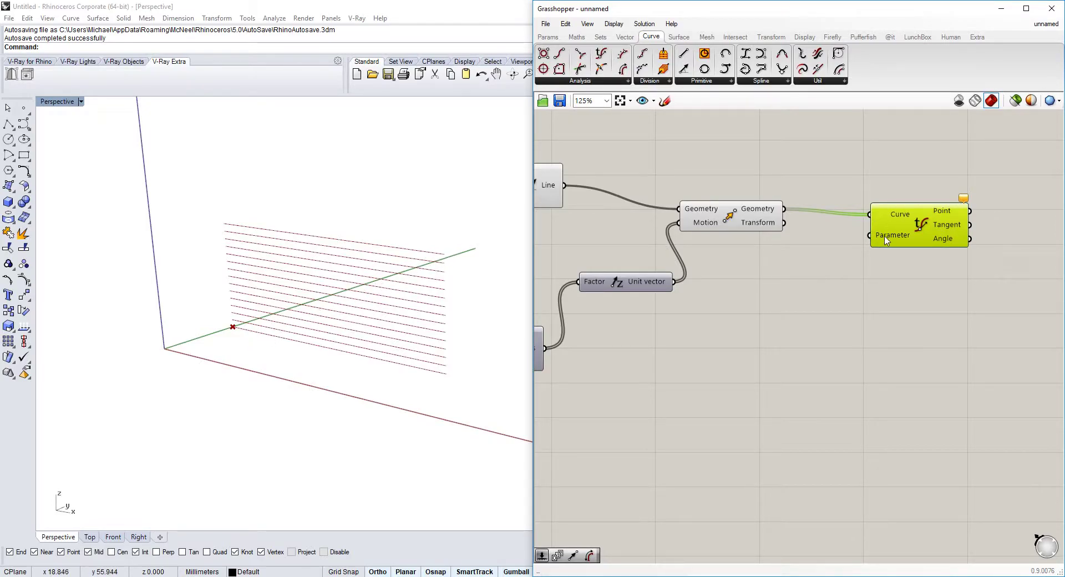
# Step: Add a Range component below the Evaluate Curve component
pyautogui.doubleClick(790, 314)
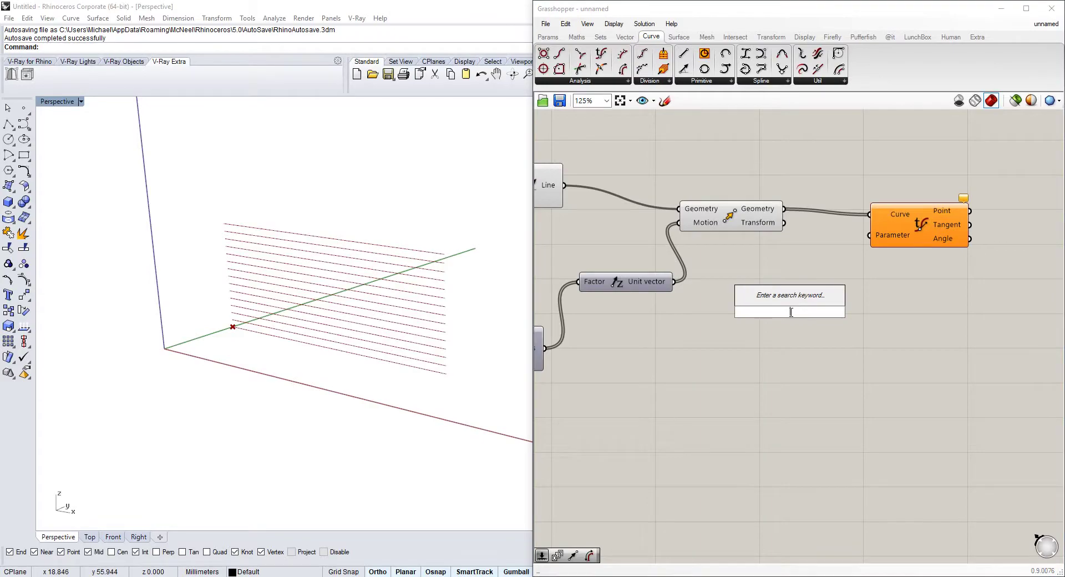
pyautogui.write('range')
pyautogui.press('Return')
pyautogui.moveTo(648, 370); pyautogui.dragTo(798, 325, button='right')
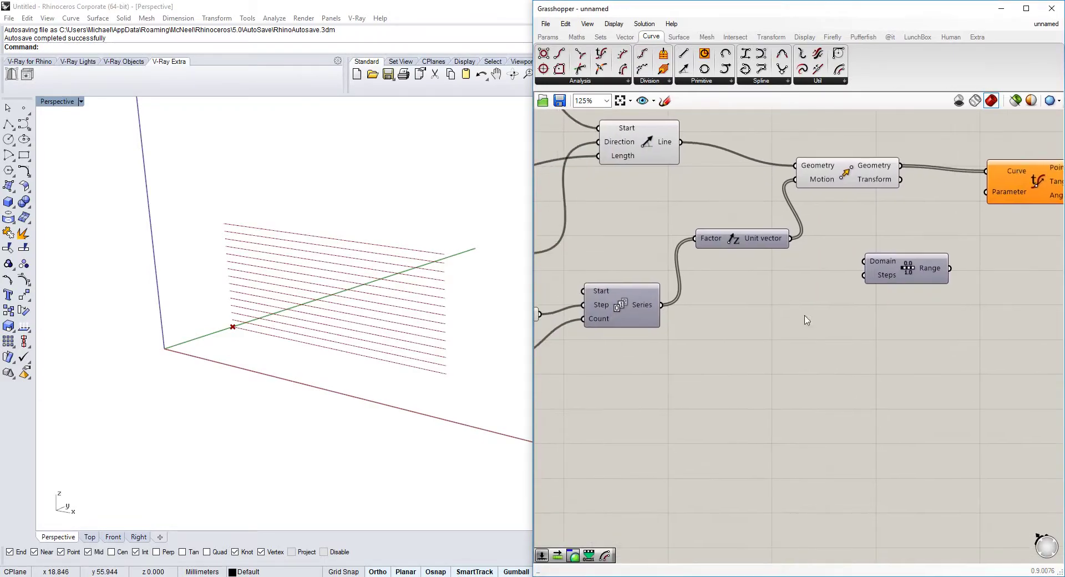
# Step: Add a Subtraction component with the 15 Count slider wired to A and a panel containing 1 wired to B
pyautogui.scroll(-3, 867, 279)
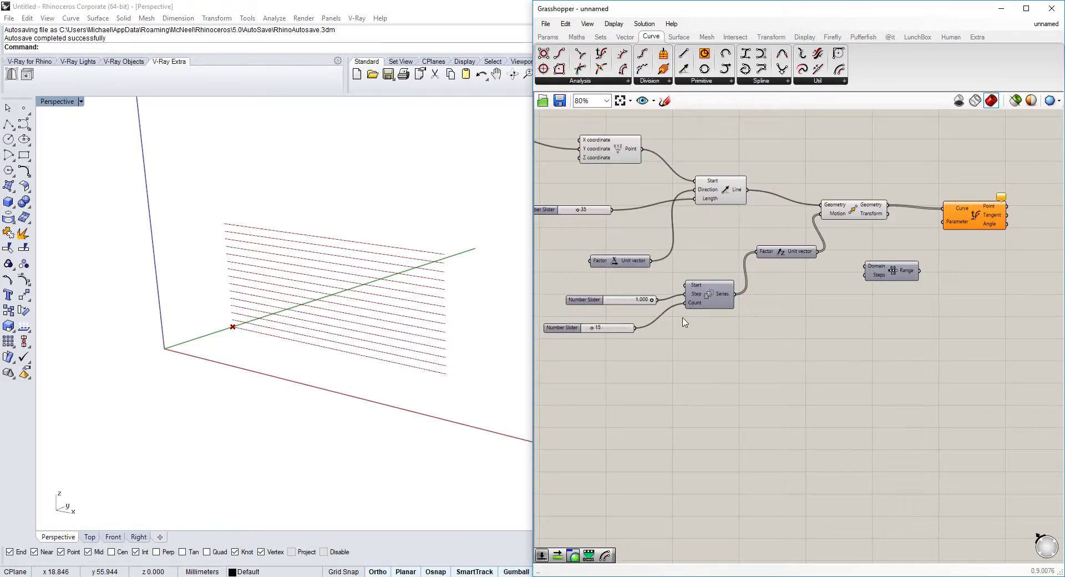
pyautogui.scroll(1, 851, 335)
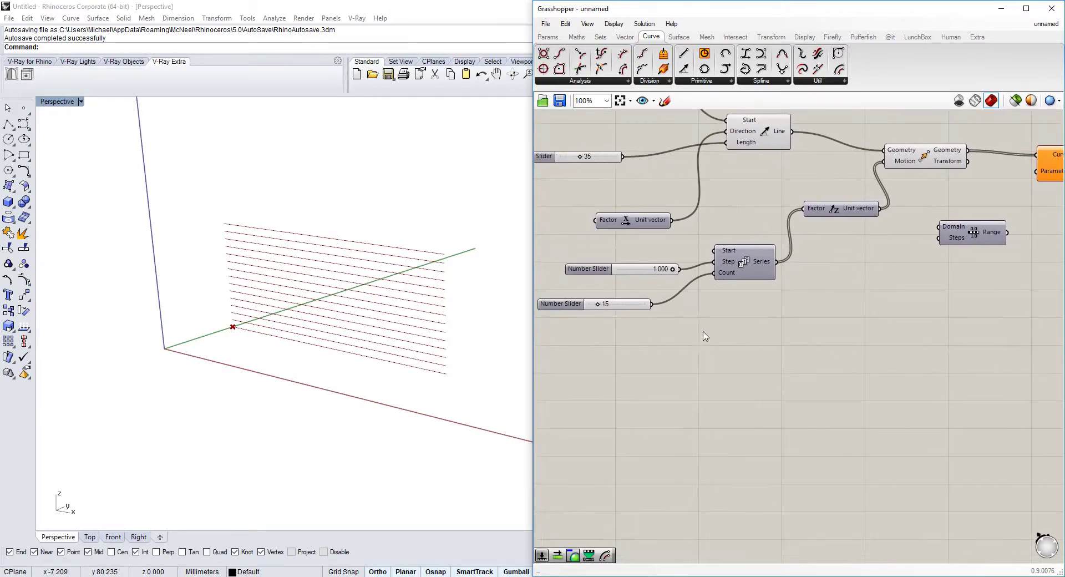
pyautogui.moveTo(833, 294); pyautogui.dragTo(784, 331, button='right')
pyautogui.doubleClick(785, 332)
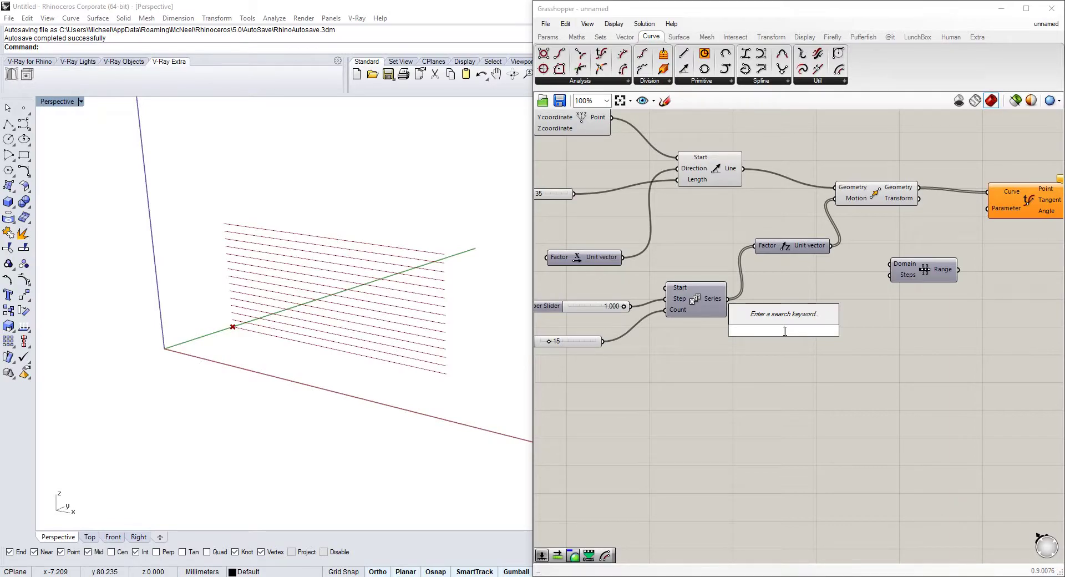
pyautogui.write('subt')
pyautogui.click(784, 319)
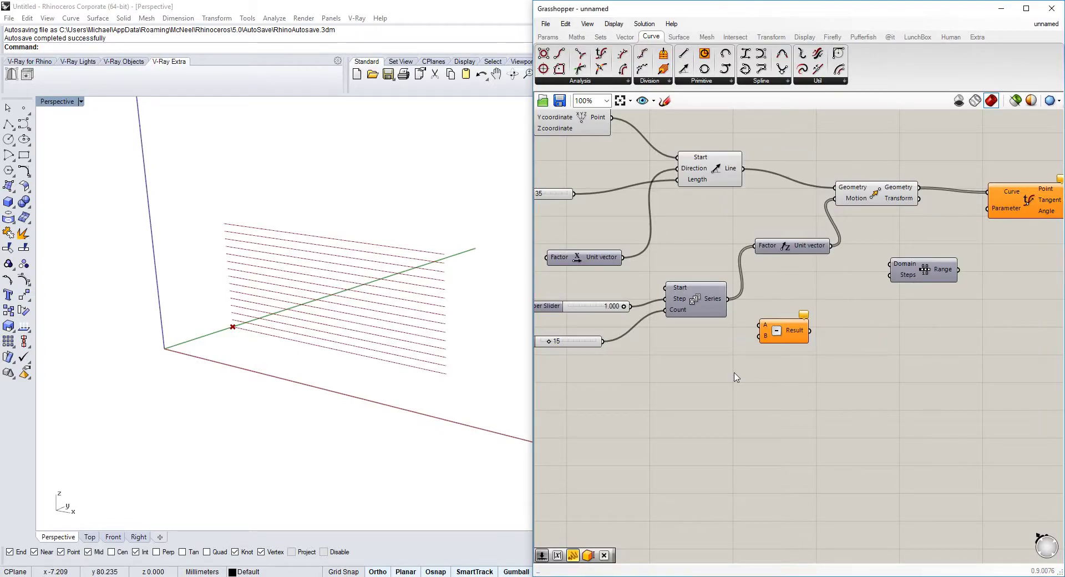
pyautogui.doubleClick(736, 377)
pyautogui.write('//')
pyautogui.press('Return')
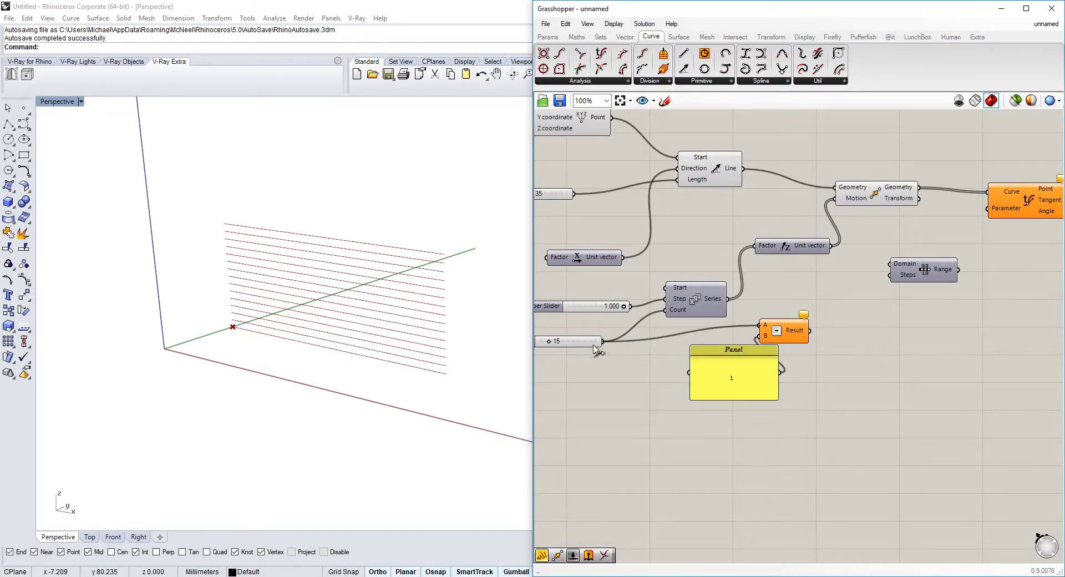
# Step: Connect the subtraction Result to the Range Steps input and the Range output to Evaluate Curve's Parameter input
pyautogui.scroll(5, 902, 284)
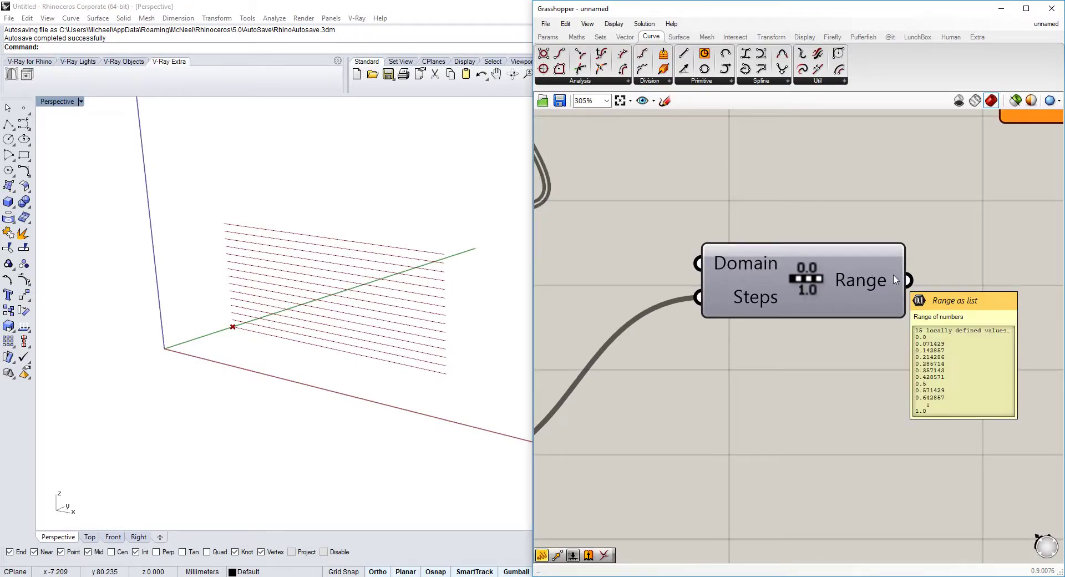
pyautogui.scroll(-3, 894, 280)
pyautogui.moveTo(636, 295)
pyautogui.moveTo(1054, 220); pyautogui.dragTo(823, 294, button='right')
pyautogui.moveTo(732, 325); pyautogui.dragTo(790, 238)
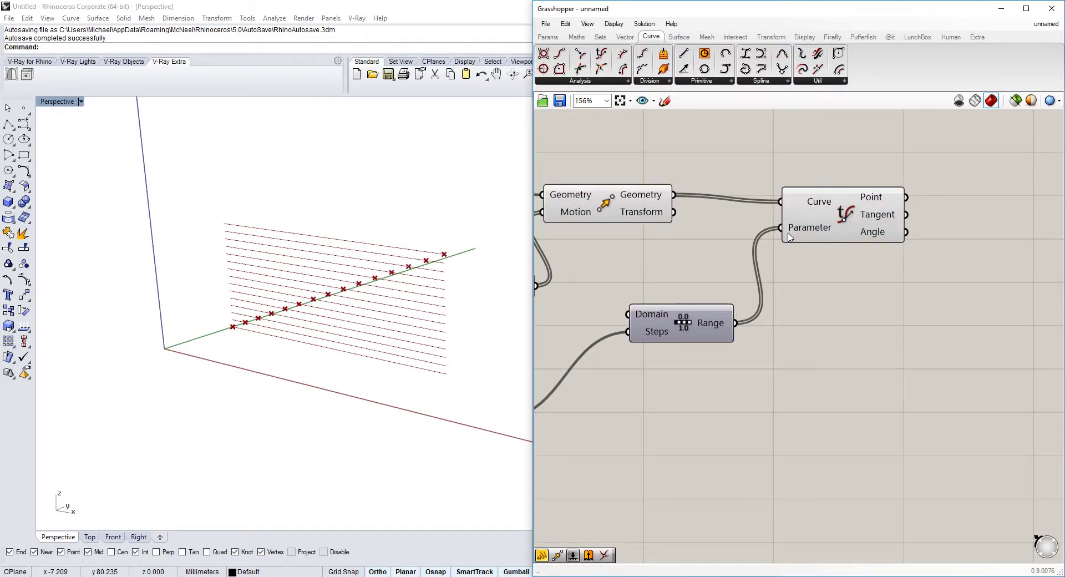
pyautogui.moveTo(221, 347); pyautogui.dragTo(363, 303, button='right')
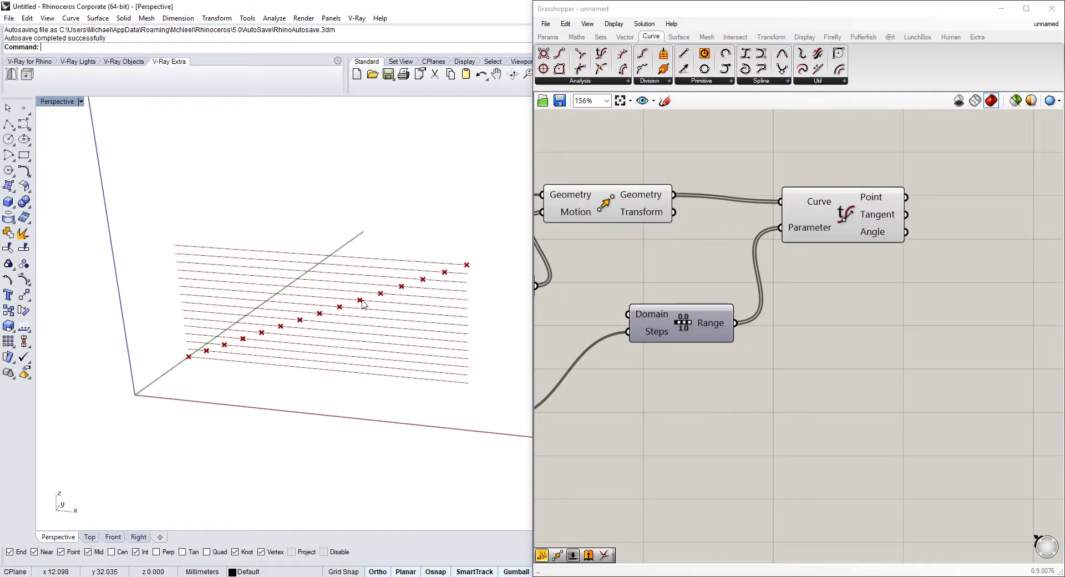
# Step: Insert a Jitter component between Range and Evaluate Curve, taking Range as its List and sending its Values to Parameter
pyautogui.doubleClick(851, 326)
pyautogui.write('jitter')
pyautogui.press('Return')
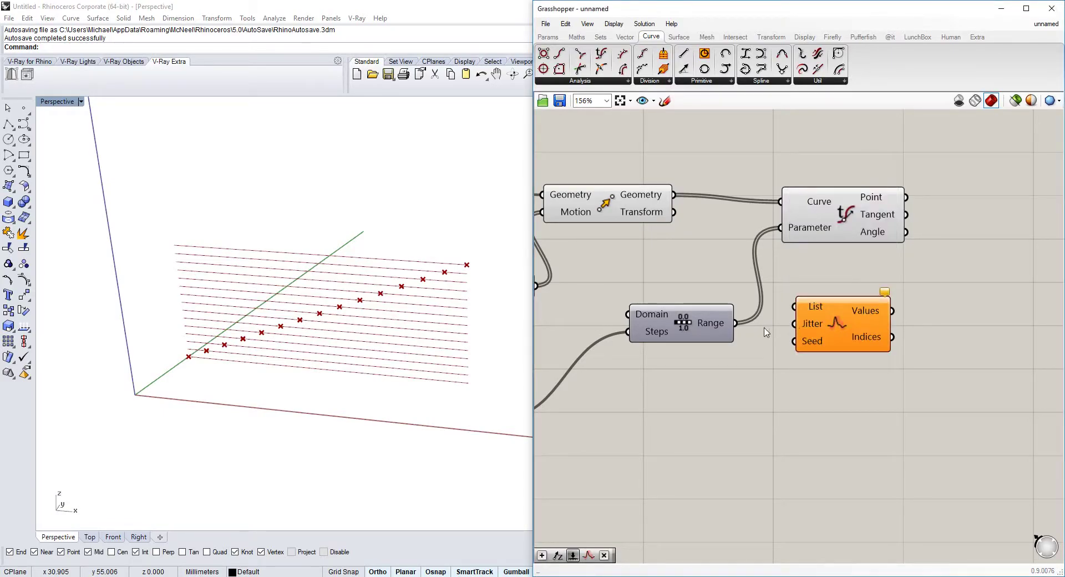
pyautogui.moveTo(872, 326); pyautogui.dragTo(870, 366)
pyautogui.moveTo(831, 279); pyautogui.dragTo(783, 227)
# Step: Add a number slider with value 1 below the Range component and set its rounding to real numbers (R)
pyautogui.moveTo(651, 427); pyautogui.dragTo(701, 397, button='right')
pyautogui.doubleClick(702, 398)
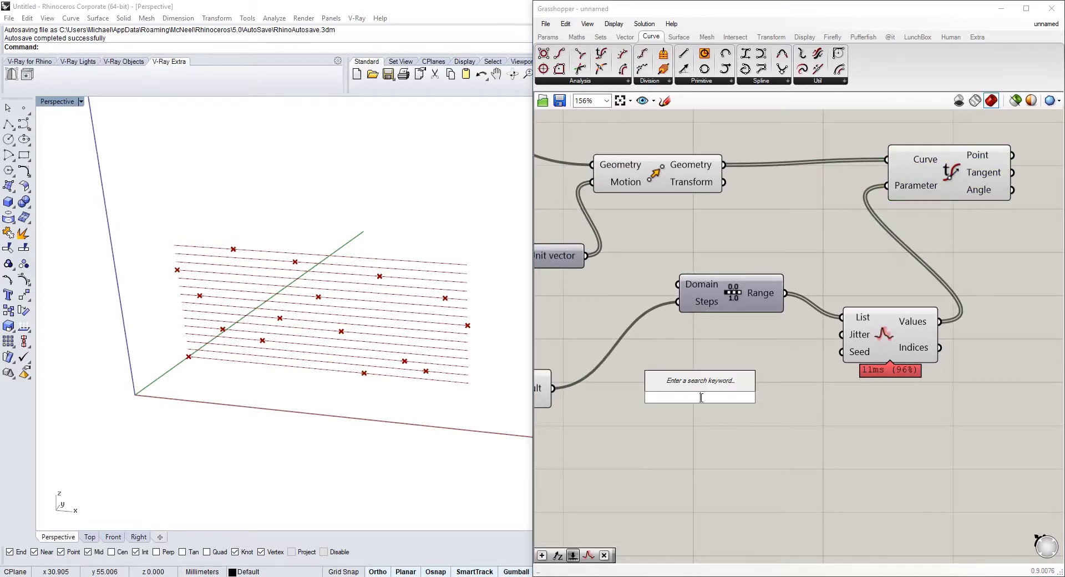
pyautogui.write('1')
pyautogui.press('Return')
pyautogui.doubleClick(666, 398)
pyautogui.click(660, 373)
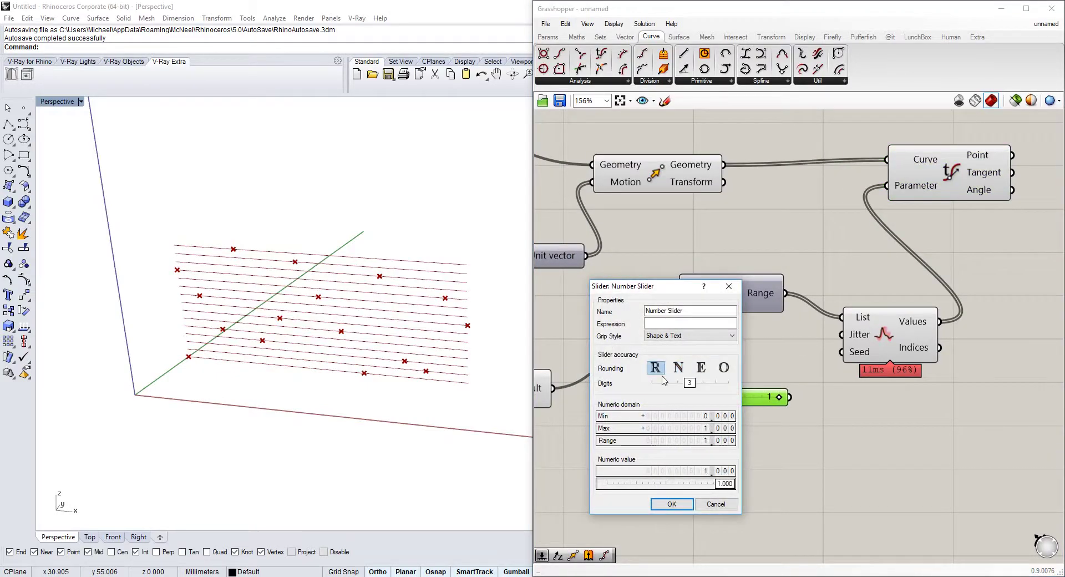
pyautogui.click(675, 506)
# Step: Widen the new slider, connect it to the Jitter amount input, and set it to 0.064
pyautogui.moveTo(787, 400); pyautogui.dragTo(839, 399)
pyautogui.click(815, 371)
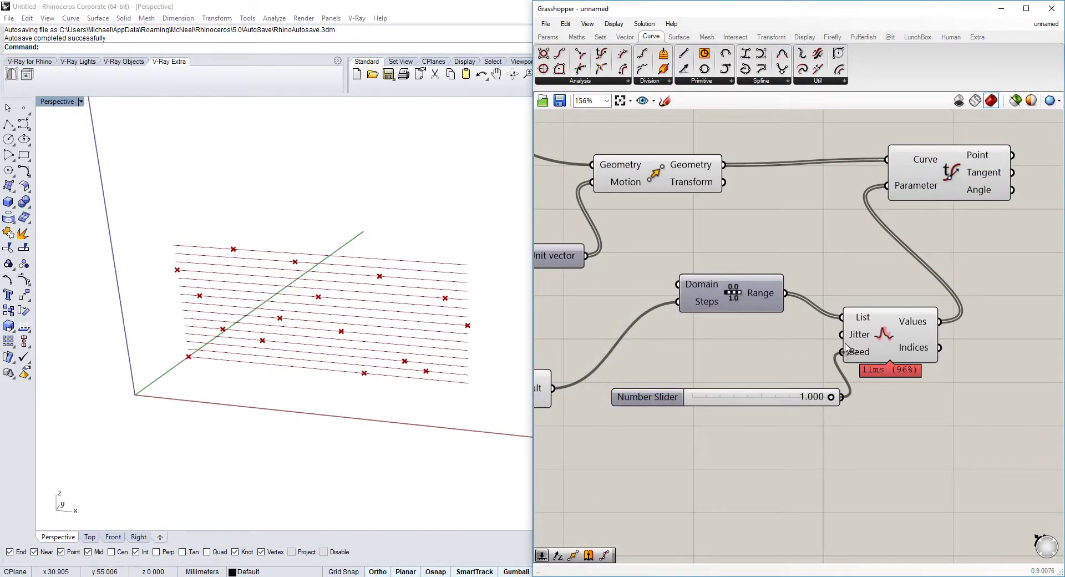
pyautogui.moveTo(847, 348); pyautogui.dragTo(843, 335)
pyautogui.moveTo(840, 397); pyautogui.dragTo(700, 404)
# Step: Add a Rotate component and place it after the Evaluate Curve component
pyautogui.moveTo(852, 237); pyautogui.dragTo(654, 303, button='right')
pyautogui.scroll(-3, 878, 242)
pyautogui.doubleClick(789, 242)
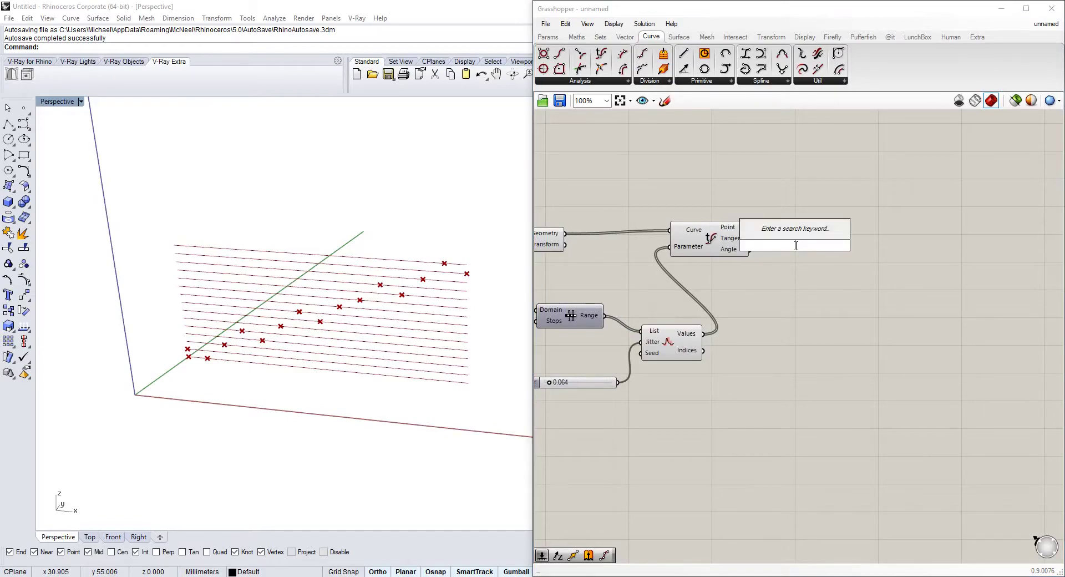
pyautogui.write('ro')
pyautogui.click(788, 204)
pyautogui.scroll(1, 786, 250)
pyautogui.moveTo(788, 261); pyautogui.dragTo(842, 238)
# Step: Connect the Move component's Geometry output to the Rotate component's Geometry input
pyautogui.moveTo(844, 246); pyautogui.dragTo(1041, 250, button='right')
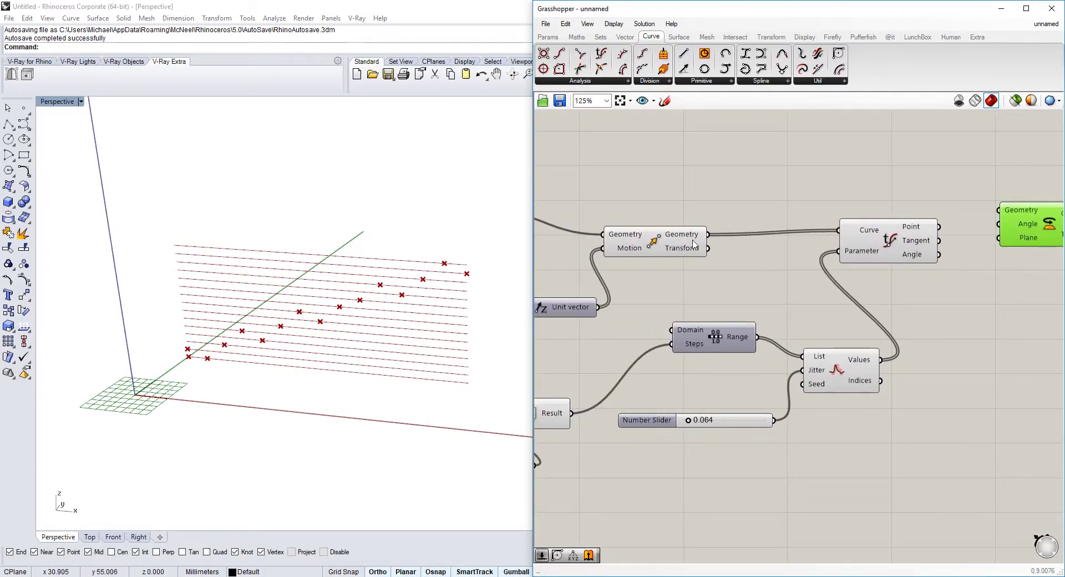
pyautogui.scroll(-2, 715, 240)
pyautogui.moveTo(708, 237); pyautogui.dragTo(895, 215)
pyautogui.scroll(3, 898, 226)
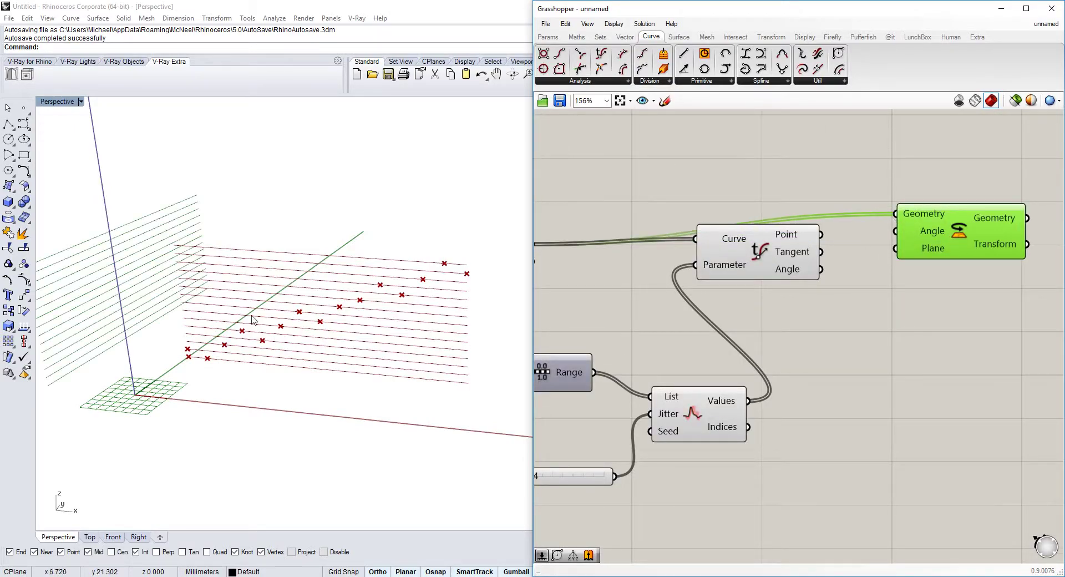
# Step: Connect Evaluate Curve's Point output to the Rotate component's Plane input
pyautogui.moveTo(915, 255); pyautogui.dragTo(836, 287, button='right')
pyautogui.rightClick(842, 265)
pyautogui.click(777, 303)
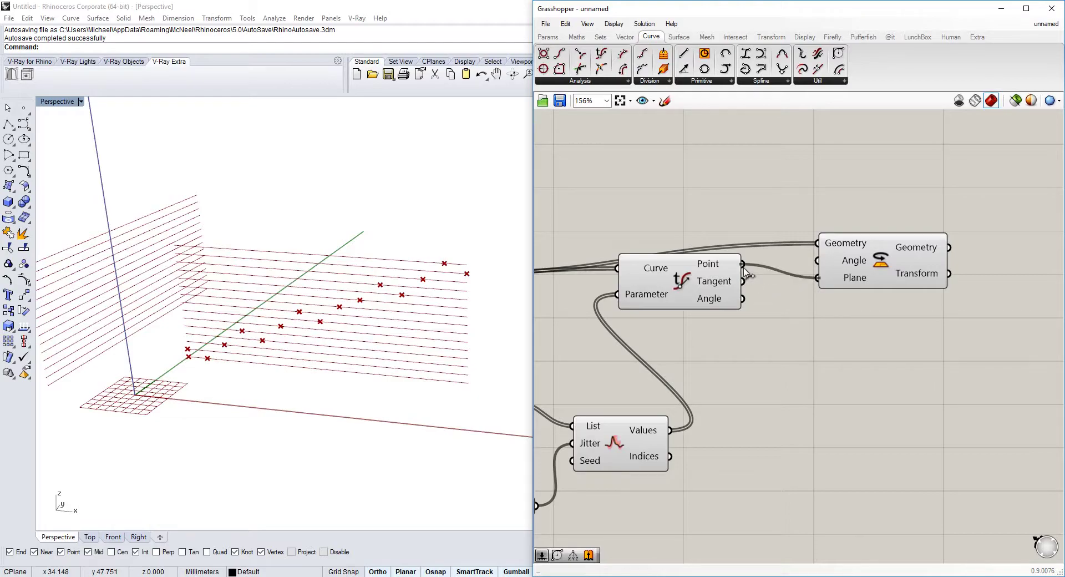
pyautogui.moveTo(744, 267); pyautogui.dragTo(743, 267)
pyautogui.moveTo(306, 318); pyautogui.dragTo(342, 326, button='right')
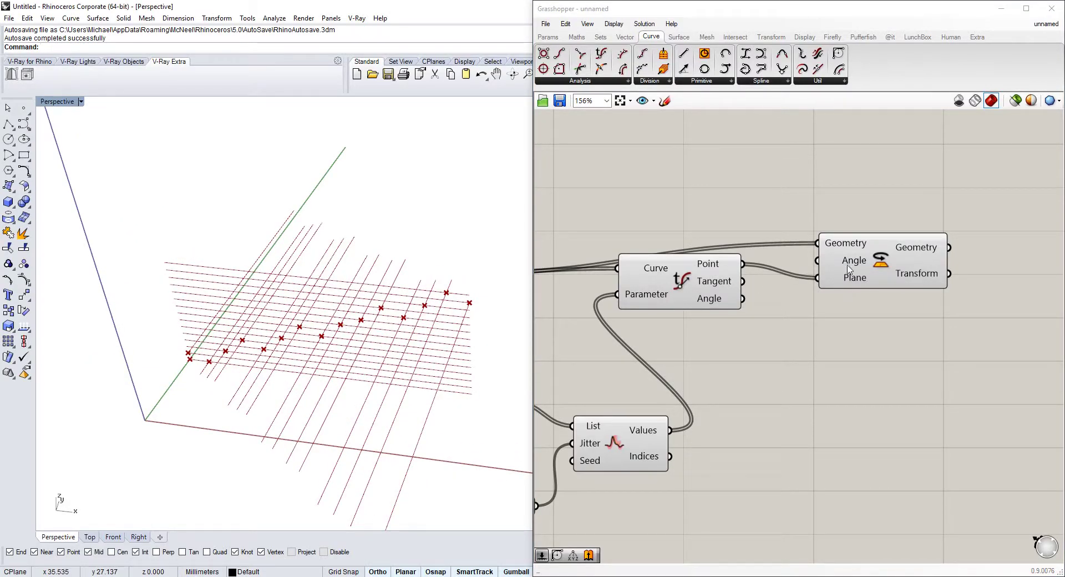
# Step: Set the Rotate component's Angle input to read degrees
pyautogui.moveTo(845, 263)
pyautogui.rightClick(702, 192)
pyautogui.click(886, 277)
pyautogui.rightClick(834, 265)
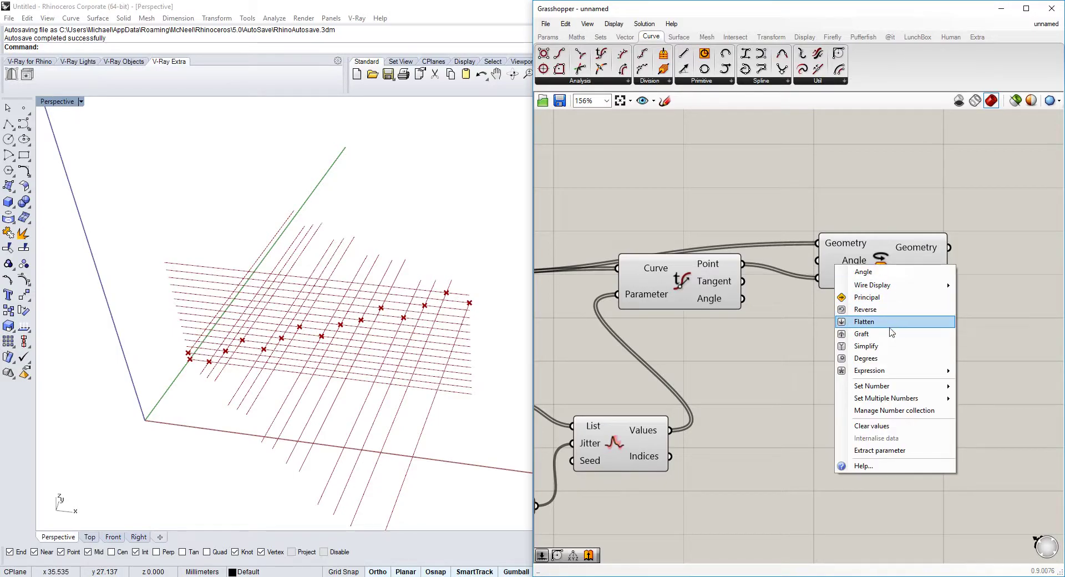
pyautogui.click(874, 358)
# Step: Add a second Series component above the Evaluate Curve component
pyautogui.doubleClick(715, 189)
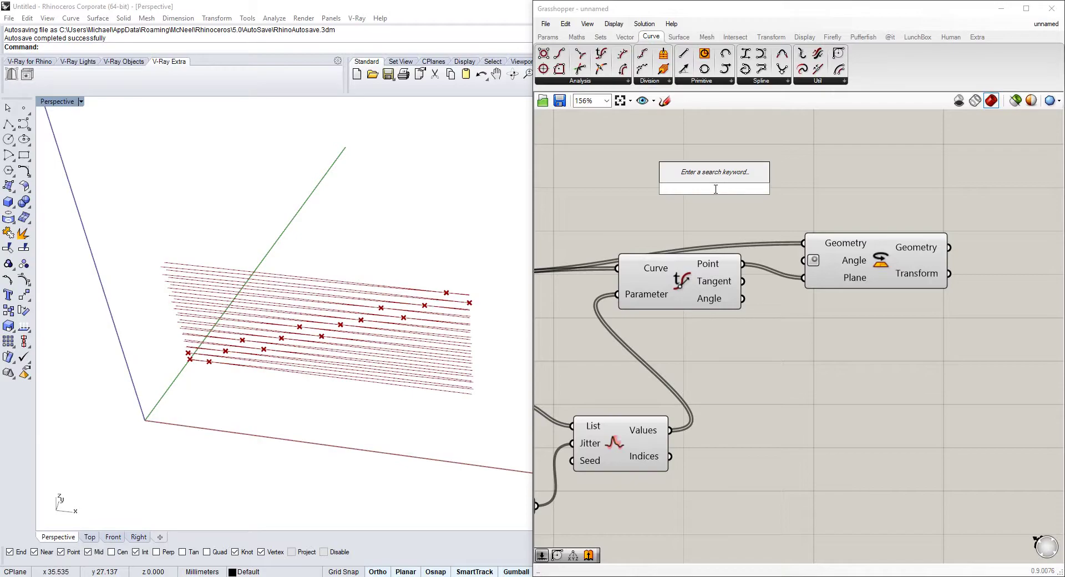
pyautogui.write('series')
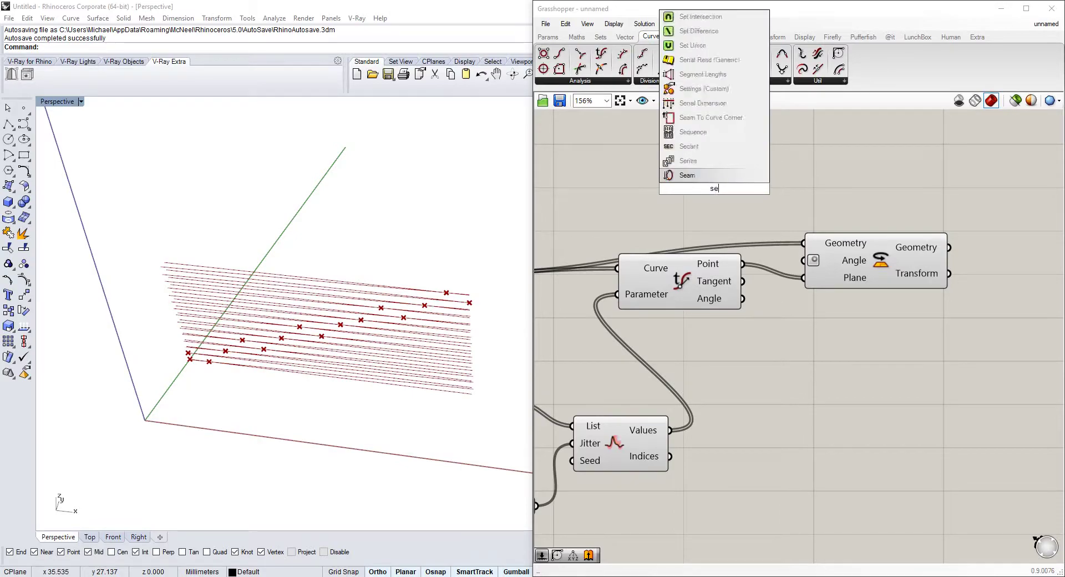
pyautogui.click(715, 179)
pyautogui.moveTo(715, 181); pyautogui.dragTo(799, 231, button='right')
pyautogui.moveTo(789, 254); pyautogui.dragTo(801, 223)
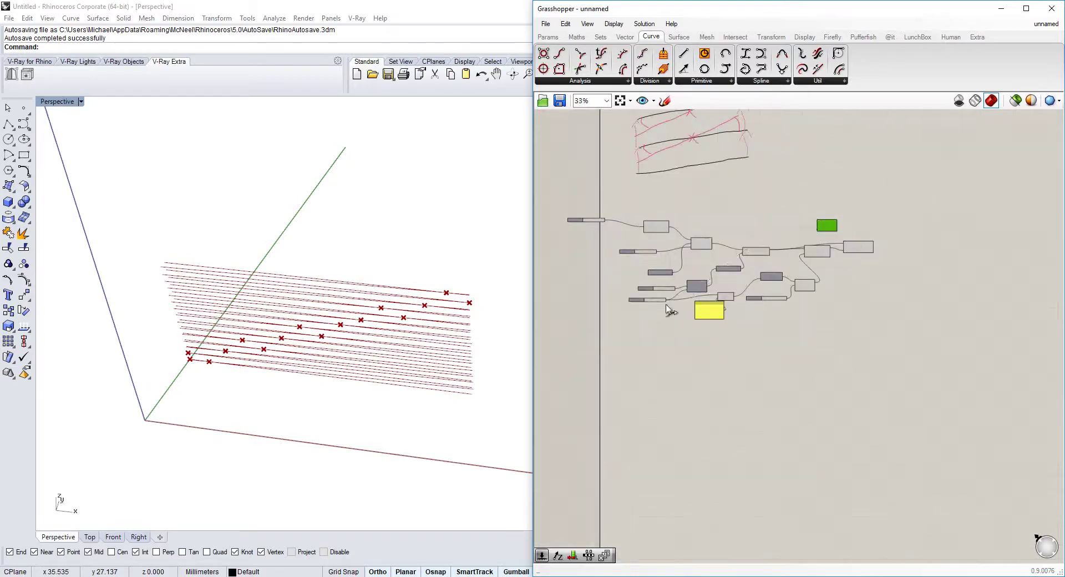
# Step: Connect the 15 Count slider to the new Series component's Count input
pyautogui.moveTo(954, 217); pyautogui.dragTo(825, 228)
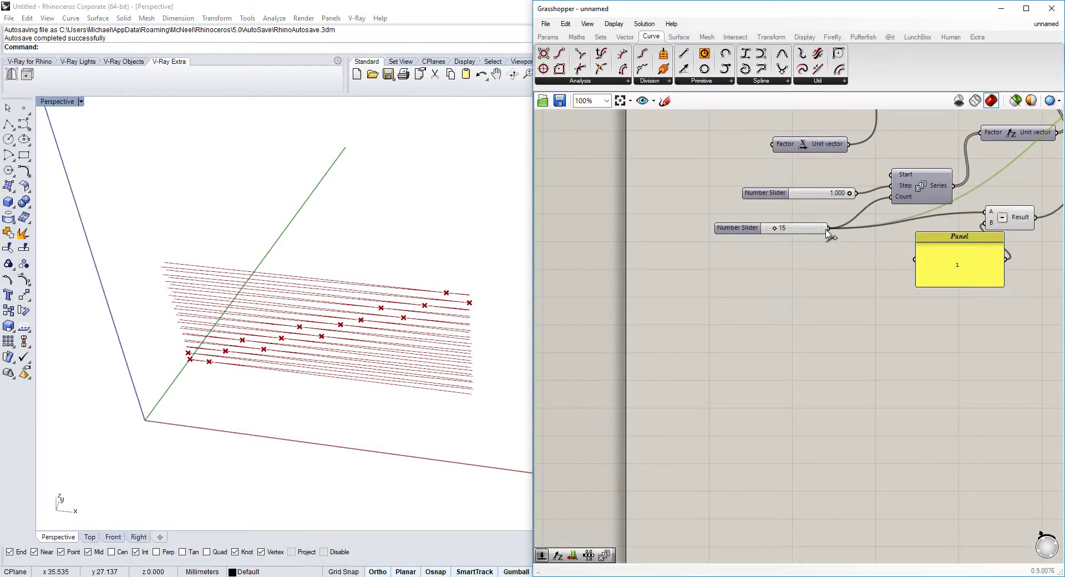
pyautogui.scroll(-1, 982, 194)
pyautogui.moveTo(982, 194); pyautogui.dragTo(698, 317, button='right')
pyautogui.scroll(3, 808, 241)
pyautogui.moveTo(808, 240); pyautogui.dragTo(946, 231, button='right')
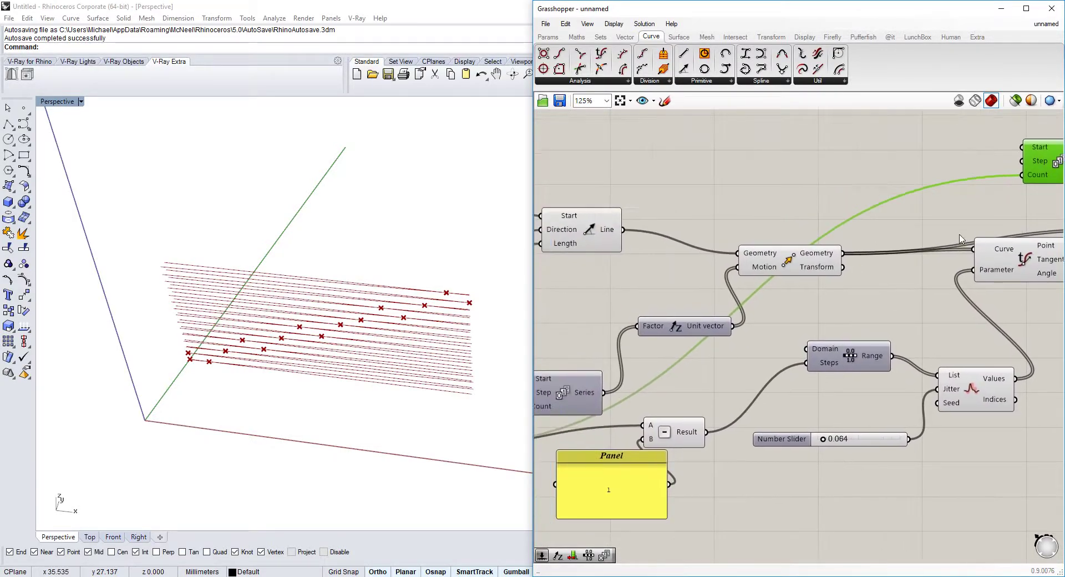
# Step: Add a number slider with the value 1 beside the second Series component
pyautogui.moveTo(1039, 218); pyautogui.dragTo(734, 290, button='right')
pyautogui.scroll(1, 931, 243)
pyautogui.click(954, 247)
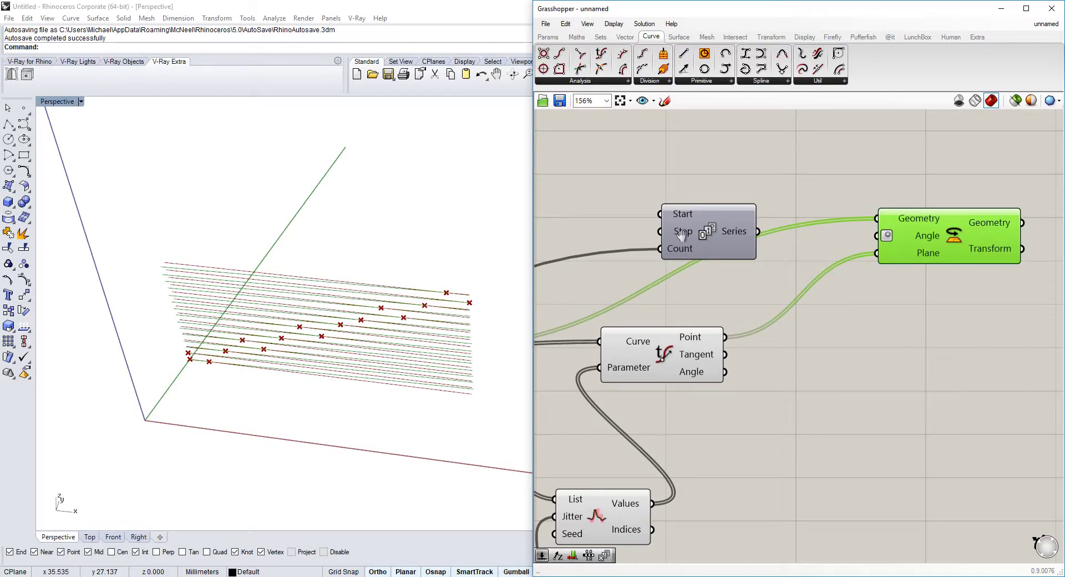
pyautogui.moveTo(681, 237); pyautogui.dragTo(806, 263, button='right')
pyautogui.doubleClick(666, 250)
pyautogui.write('1')
pyautogui.press('Return')
# Step: Configure the new slider for floating-point values with a maximum of 10
pyautogui.doubleClick(634, 251)
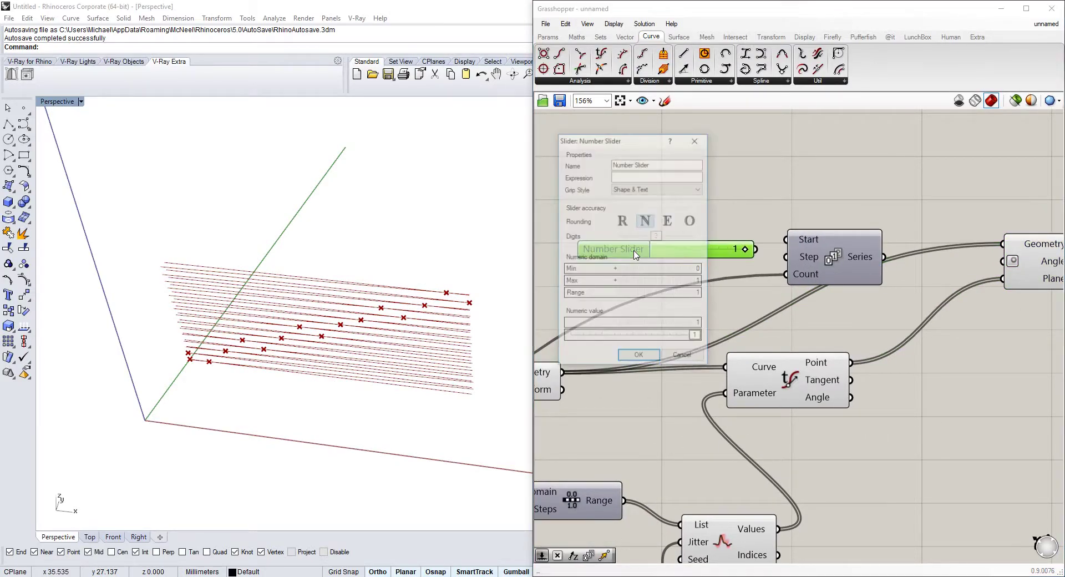
pyautogui.doubleClick(645, 280)
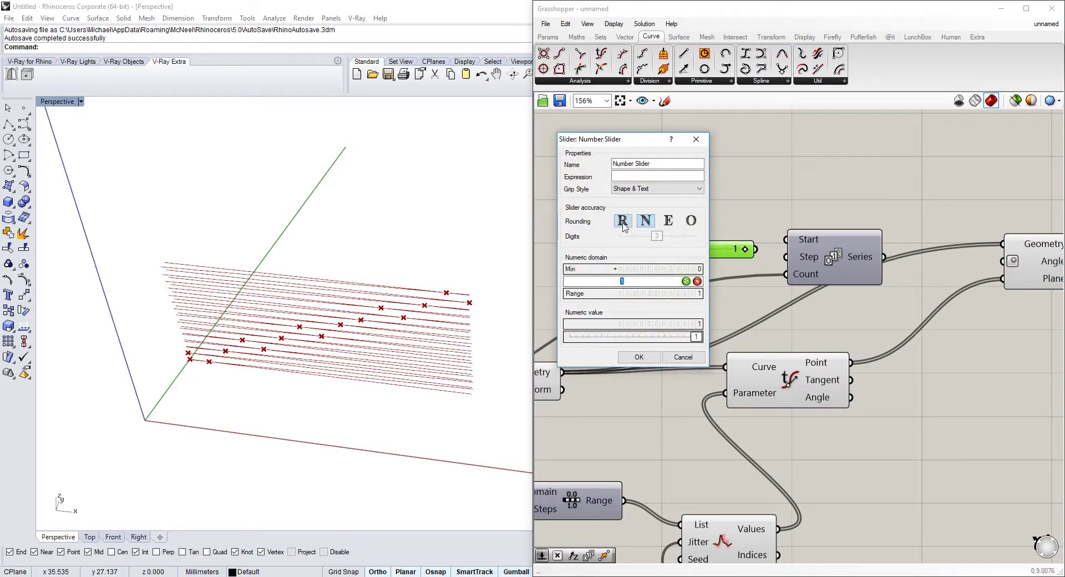
pyautogui.write('10')
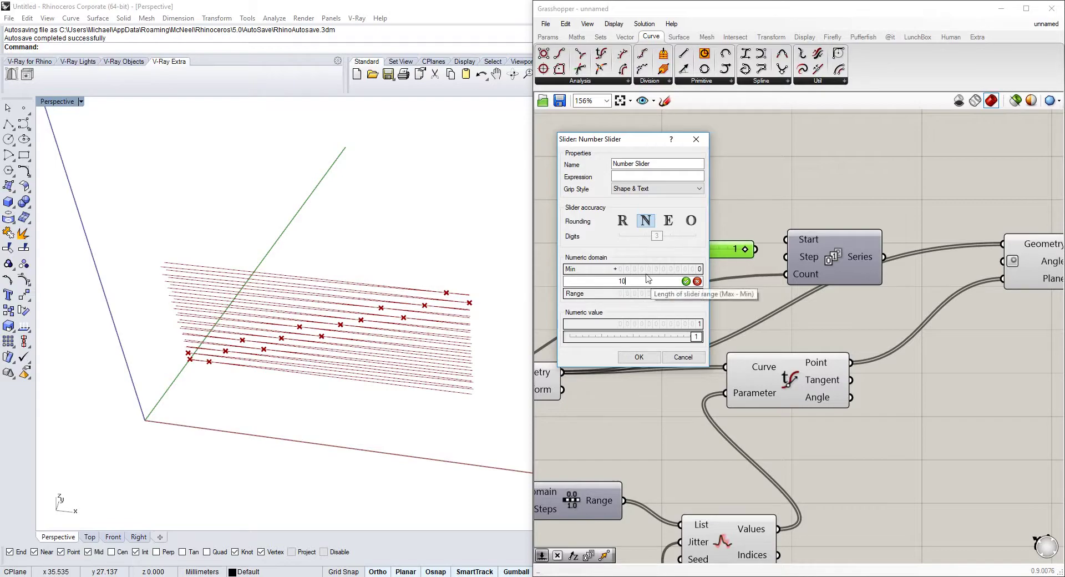
pyautogui.click(641, 361)
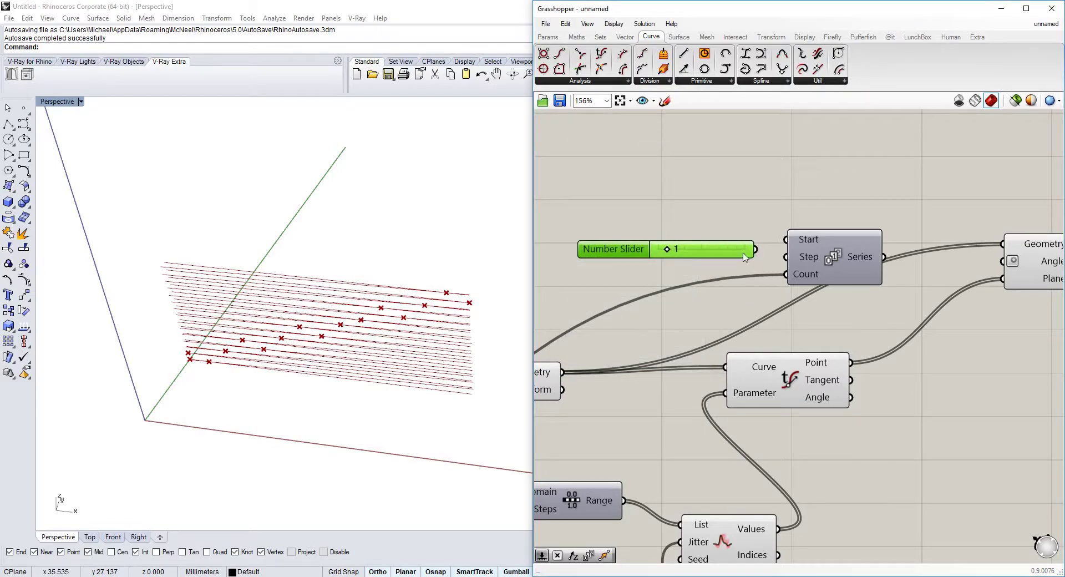
pyautogui.doubleClick(617, 250)
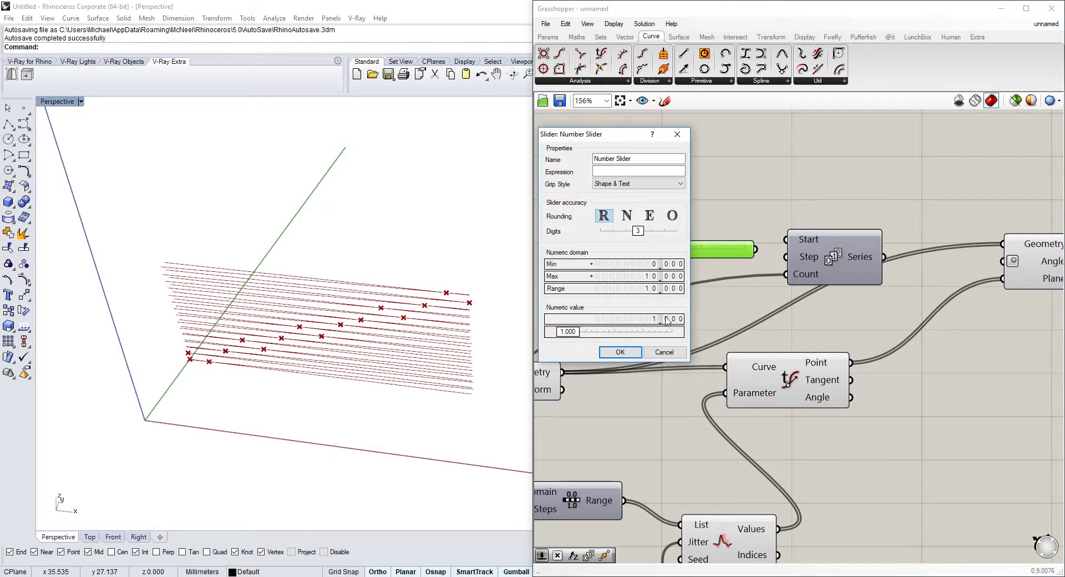
pyautogui.click(640, 353)
# Step: Drive the Rotate component's Angle input from the new Series component, using the slider as its Step at 1.640
pyautogui.moveTo(757, 253); pyautogui.dragTo(786, 257)
pyautogui.moveTo(832, 257); pyautogui.dragTo(710, 278, button='right')
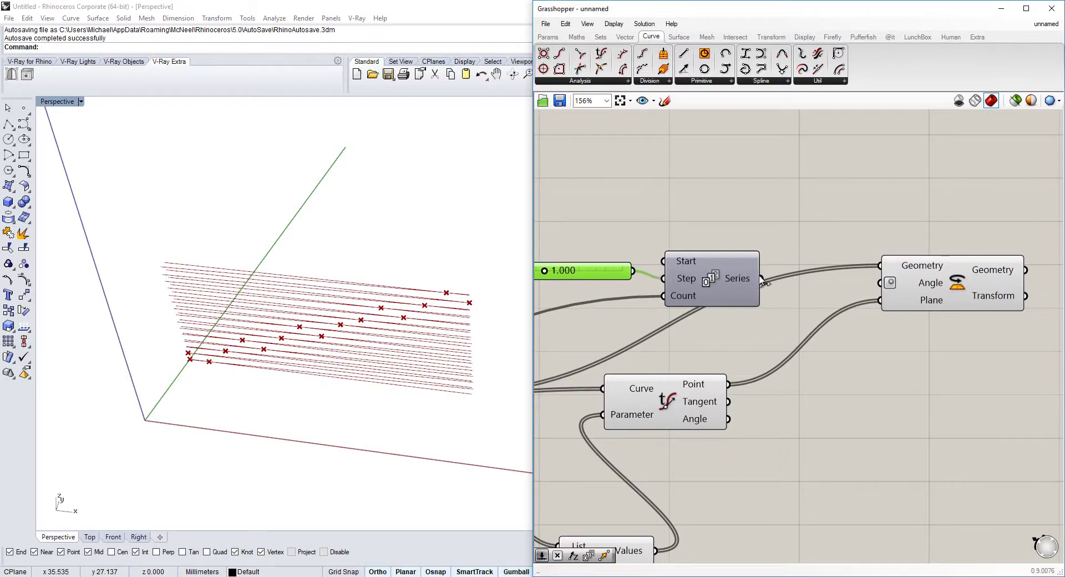
pyautogui.moveTo(883, 284); pyautogui.dragTo(882, 283)
pyautogui.moveTo(551, 275); pyautogui.dragTo(553, 273)
pyautogui.click(917, 276)
pyautogui.click(687, 394)
# Step: Turn off the preview of the Move component's unrotated line copies
pyautogui.scroll(-3, 699, 355)
pyautogui.click(714, 313)
pyautogui.rightClick(697, 306)
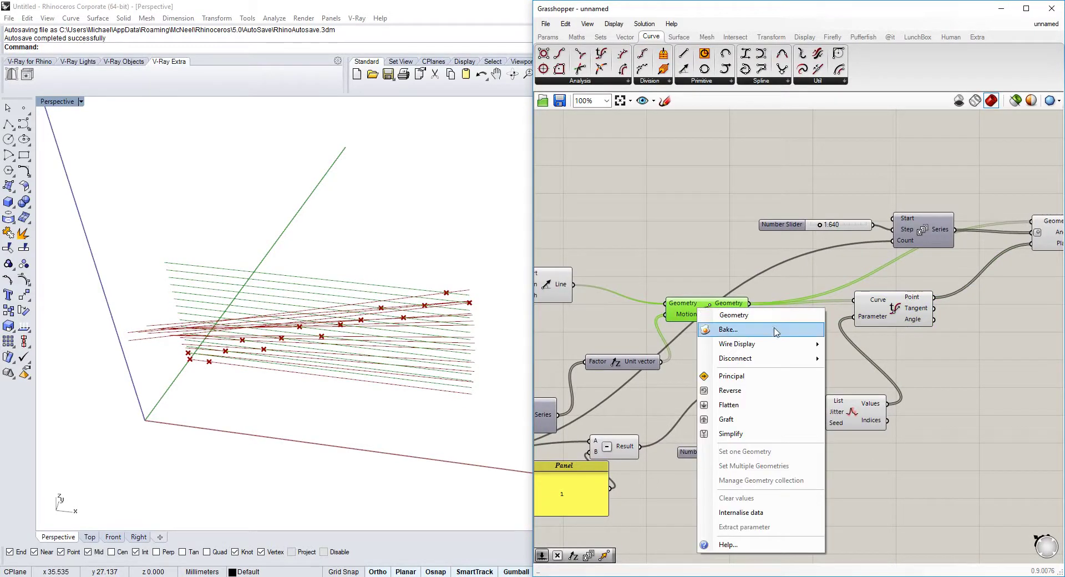
pyautogui.click(704, 294)
pyautogui.rightClick(706, 307)
pyautogui.click(761, 331)
# Step: Examine the rotated lines and their pivot points from several angles, along with the definition's wiring
pyautogui.moveTo(391, 303); pyautogui.dragTo(466, 325, button='right')
pyautogui.scroll(-2, 647, 298)
pyautogui.scroll(3, 857, 272)
pyautogui.moveTo(857, 272); pyautogui.dragTo(882, 264, button='right')
pyautogui.scroll(-3, 737, 338)
pyautogui.moveTo(736, 338); pyautogui.dragTo(867, 244, button='right')
pyautogui.scroll(2, 753, 334)
pyautogui.scroll(-2, 849, 286)
pyautogui.moveTo(383, 355); pyautogui.dragTo(350, 322, button='right')
# Step: Set the rotation step slider to 1.240 and check the resulting twist of the lines
pyautogui.moveTo(1047, 191); pyautogui.dragTo(846, 281, button='right')
pyautogui.scroll(2, 846, 280)
pyautogui.moveTo(661, 174); pyautogui.dragTo(674, 175)
pyautogui.moveTo(392, 263); pyautogui.dragTo(479, 287, button='right')
pyautogui.moveTo(683, 174); pyautogui.dragTo(660, 186)
pyautogui.moveTo(440, 309); pyautogui.dragTo(308, 278, button='right')
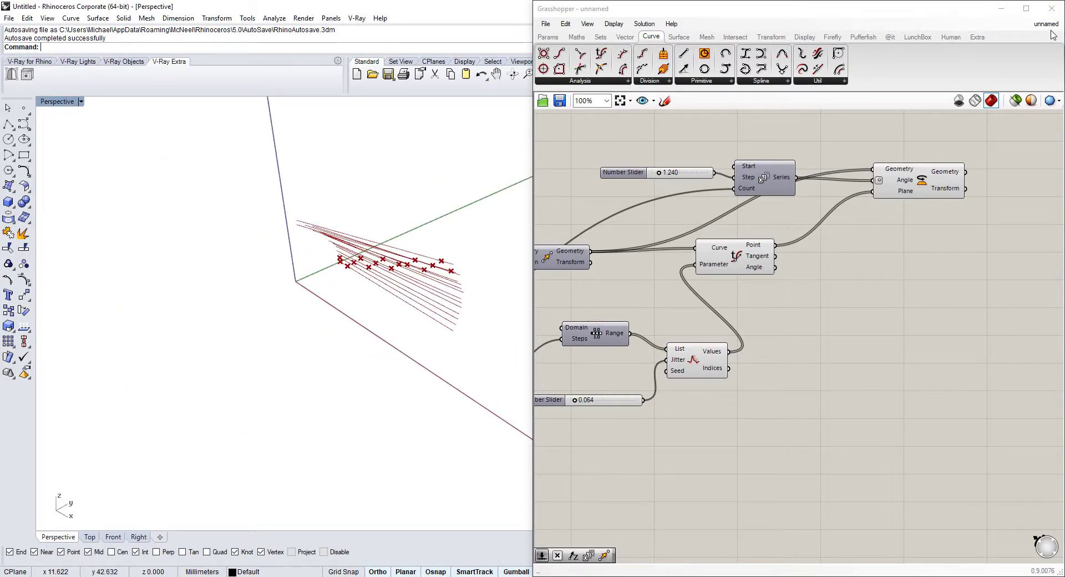
# Step: Switch to the other unnamed definition and examine its components that follow Rotate
pyautogui.click(1047, 24)
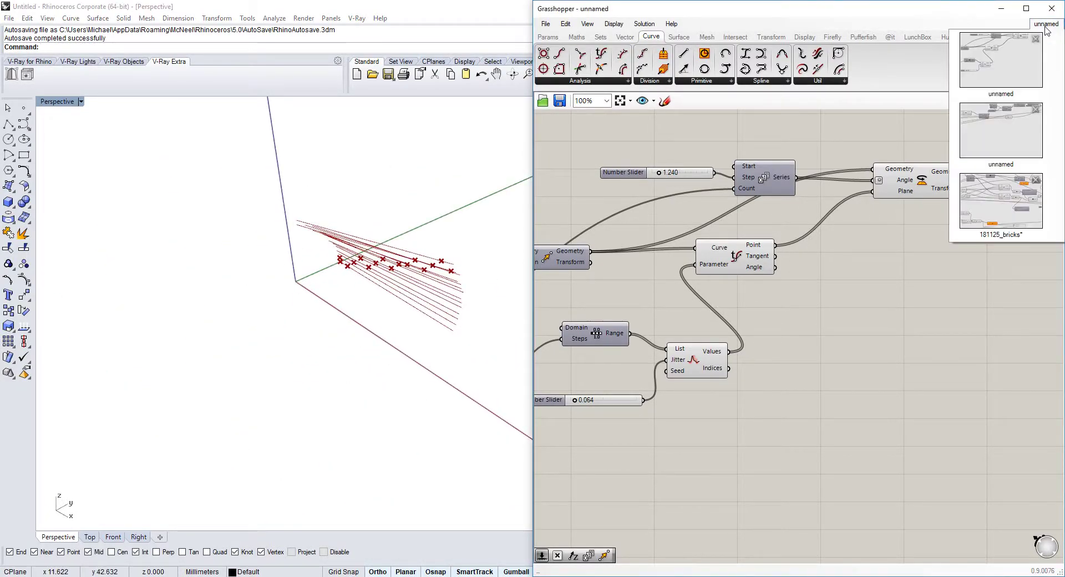
pyautogui.click(1004, 154)
pyautogui.moveTo(743, 189); pyautogui.dragTo(748, 250, button='right')
pyautogui.scroll(2, 934, 248)
pyautogui.scroll(-2, 803, 277)
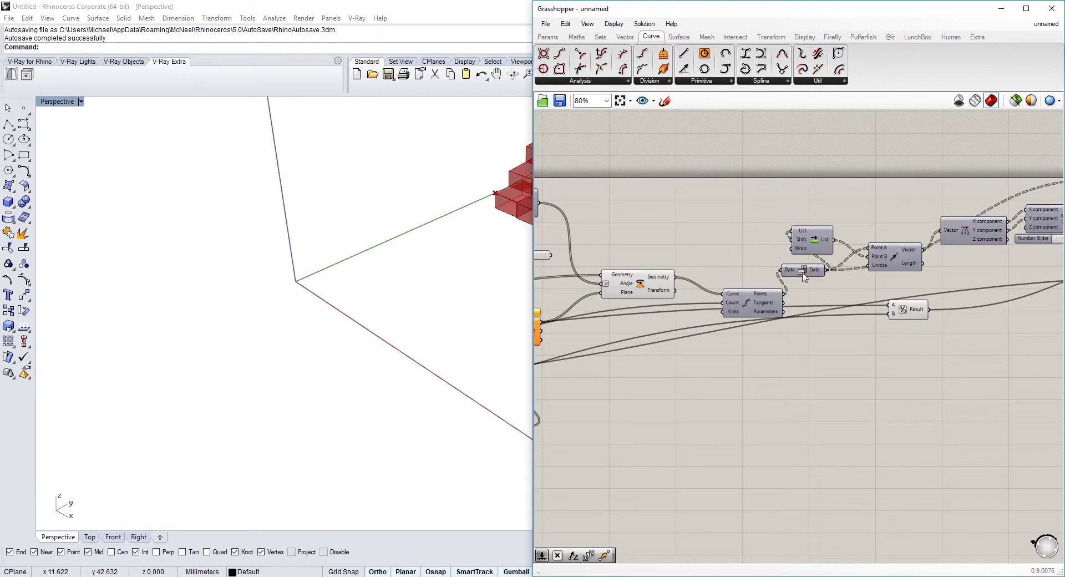
pyautogui.moveTo(764, 301)
pyautogui.moveTo(940, 303); pyautogui.dragTo(831, 320, button='right')
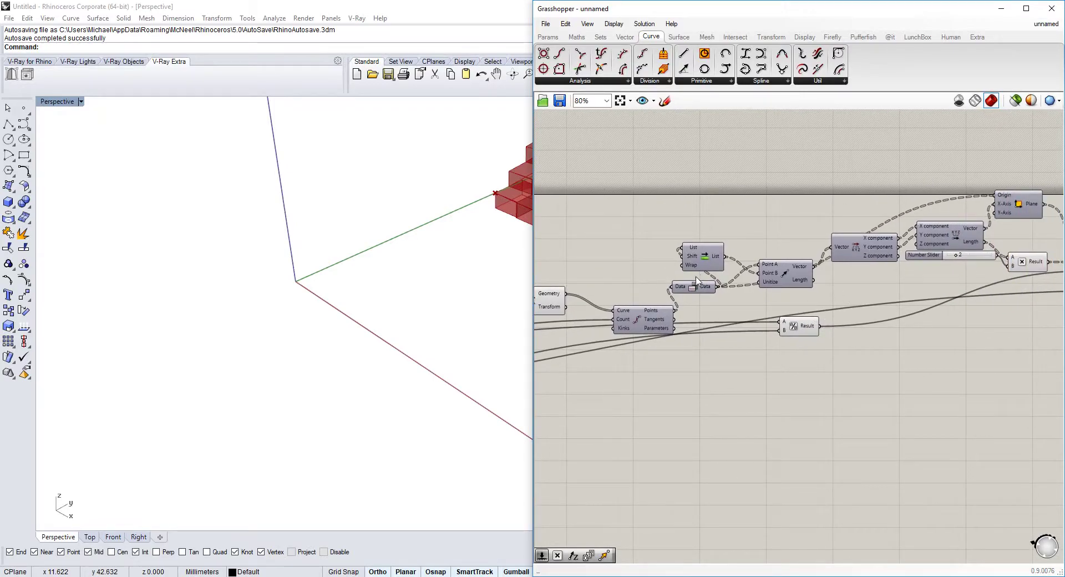
# Step: Return to the unnamed definition containing the rotated lines and bring its Rotate component into view
pyautogui.click(1043, 27)
pyautogui.click(985, 194)
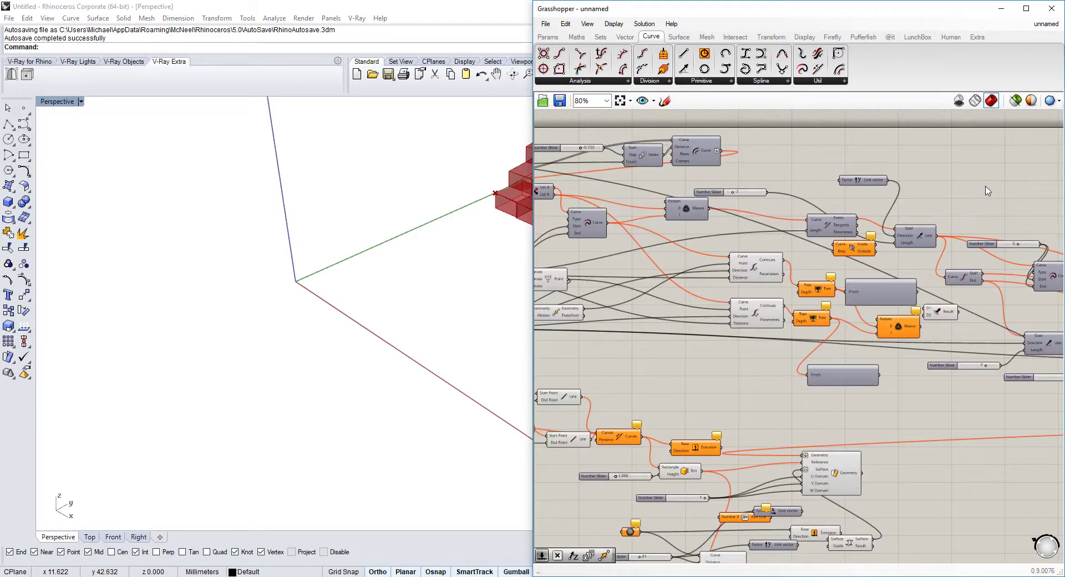
pyautogui.click(1029, 32)
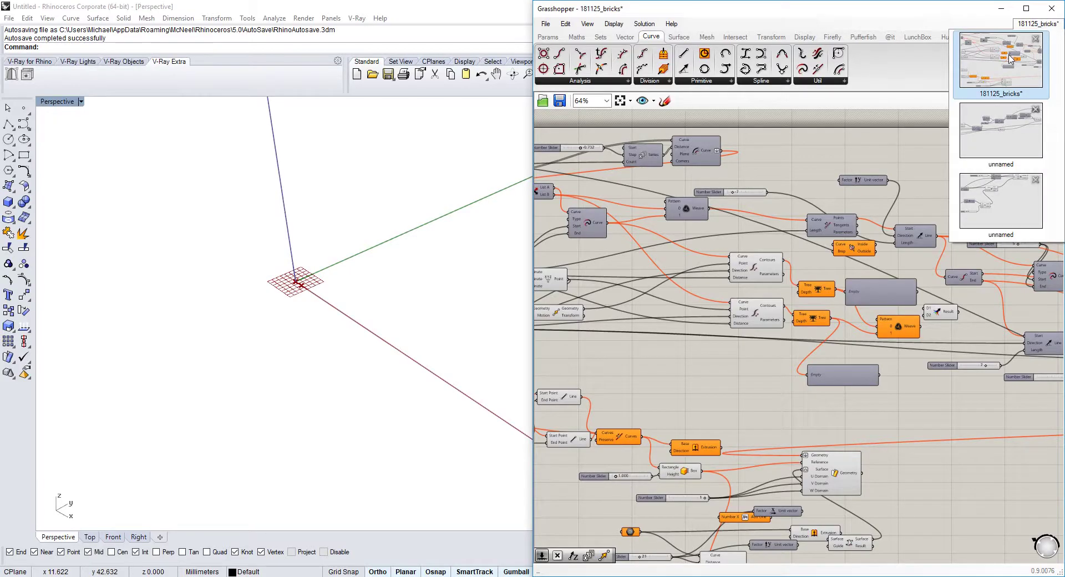
pyautogui.click(1007, 222)
pyautogui.moveTo(311, 327); pyautogui.dragTo(299, 371, button='right')
pyautogui.scroll(5, 328, 376)
pyautogui.scroll(2, 311, 368)
pyautogui.moveTo(941, 249); pyautogui.dragTo(858, 282, button='right')
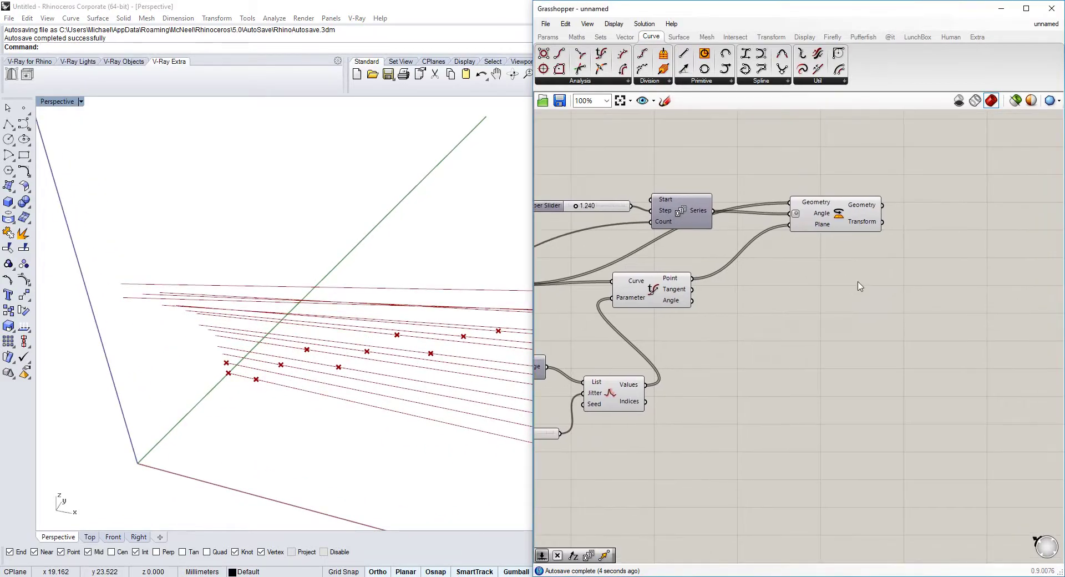
# Step: Add a Divide Curve component after the Rotate component
pyautogui.moveTo(911, 245); pyautogui.dragTo(847, 265, button='right')
pyautogui.doubleClick(854, 265)
pyautogui.write('div')
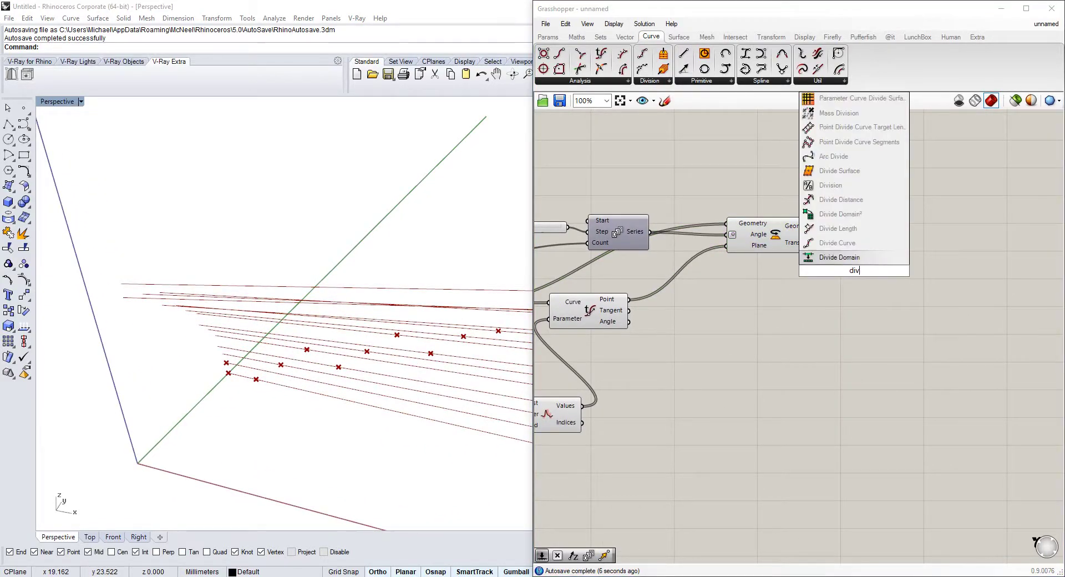
pyautogui.press('Return')
# Step: Connect Rotate's Geometry output to Divide Curve's Curve input and align the Divide Curve component with Rotate
pyautogui.scroll(-4, 802, 298)
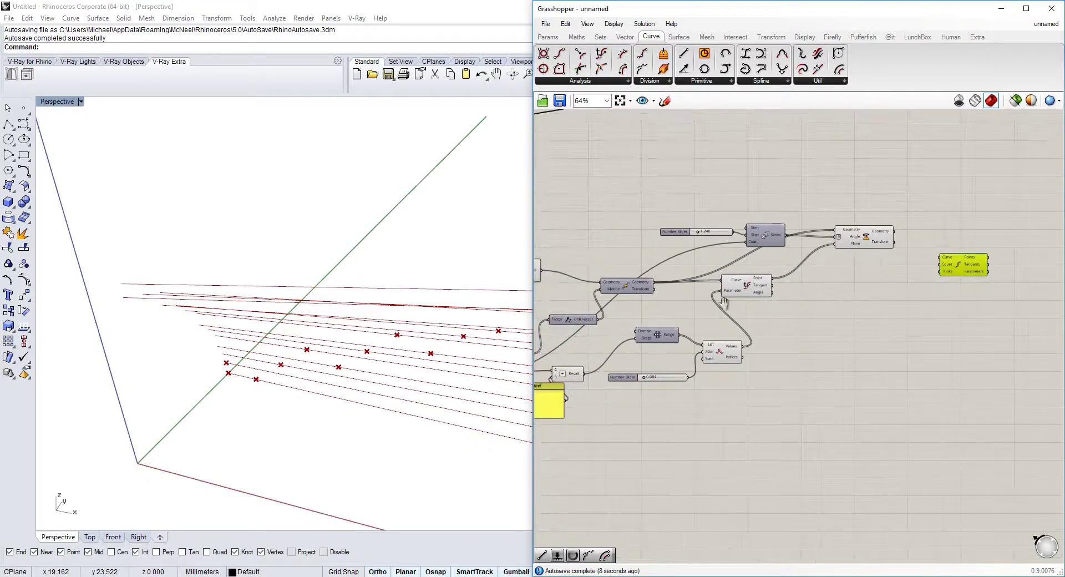
pyautogui.scroll(2, 751, 309)
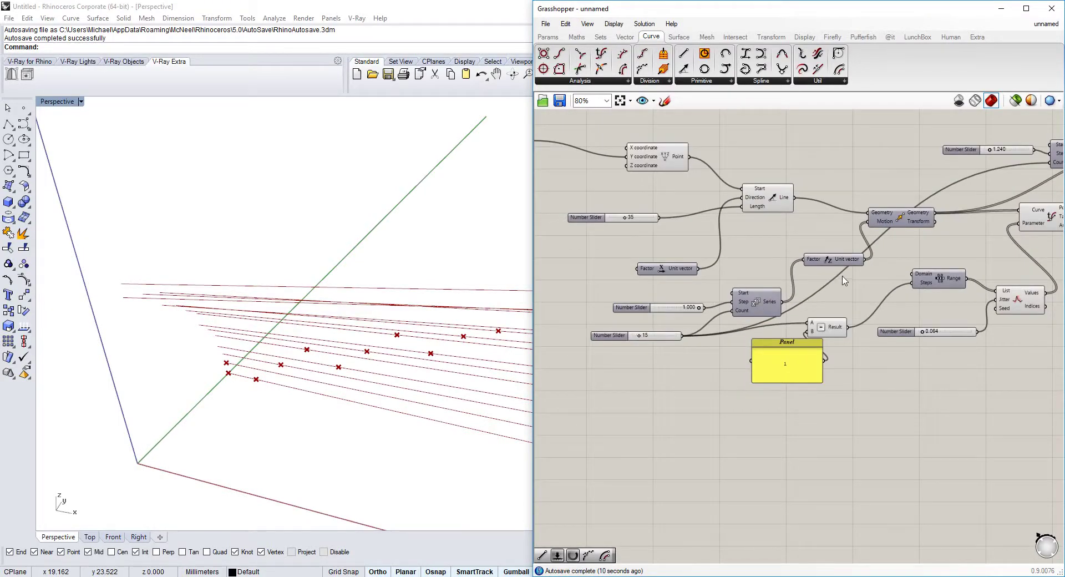
pyautogui.moveTo(966, 227); pyautogui.dragTo(807, 282, button='right')
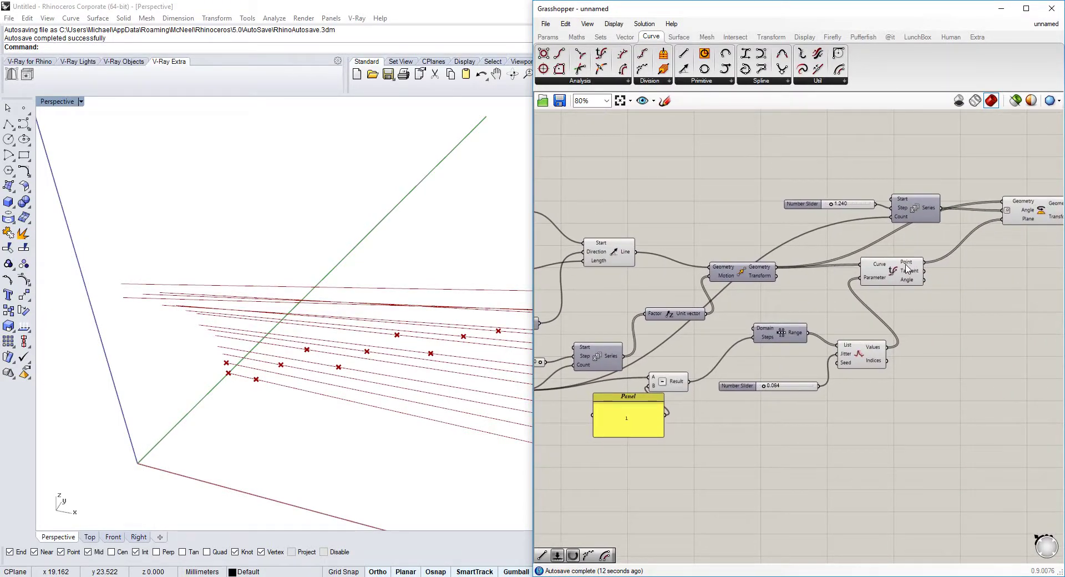
pyautogui.moveTo(900, 262); pyautogui.dragTo(809, 266, button='right')
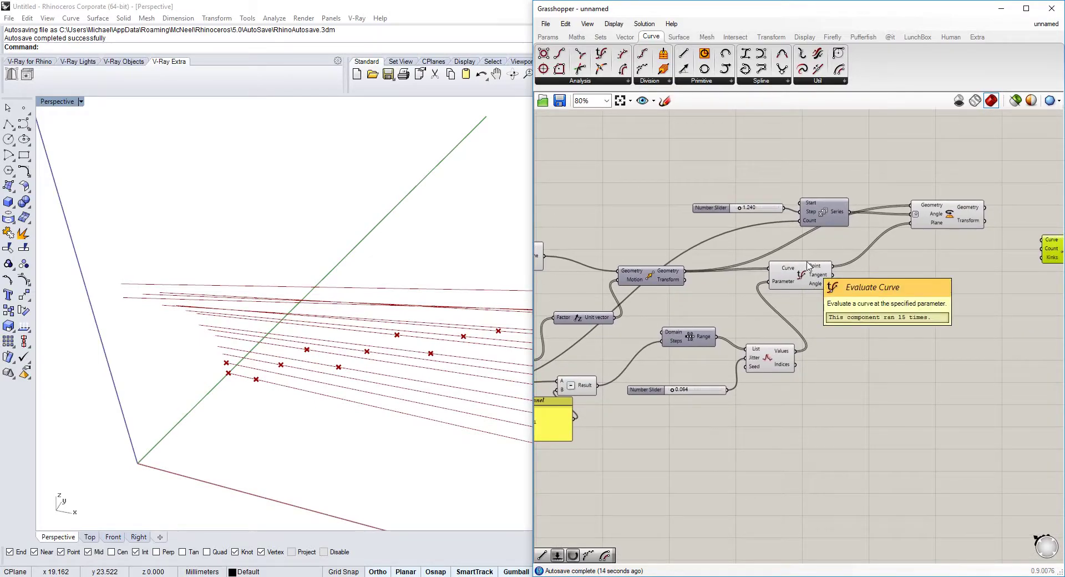
pyautogui.moveTo(746, 345); pyautogui.dragTo(765, 329, button='right')
pyautogui.moveTo(1029, 224); pyautogui.dragTo(837, 271, button='right')
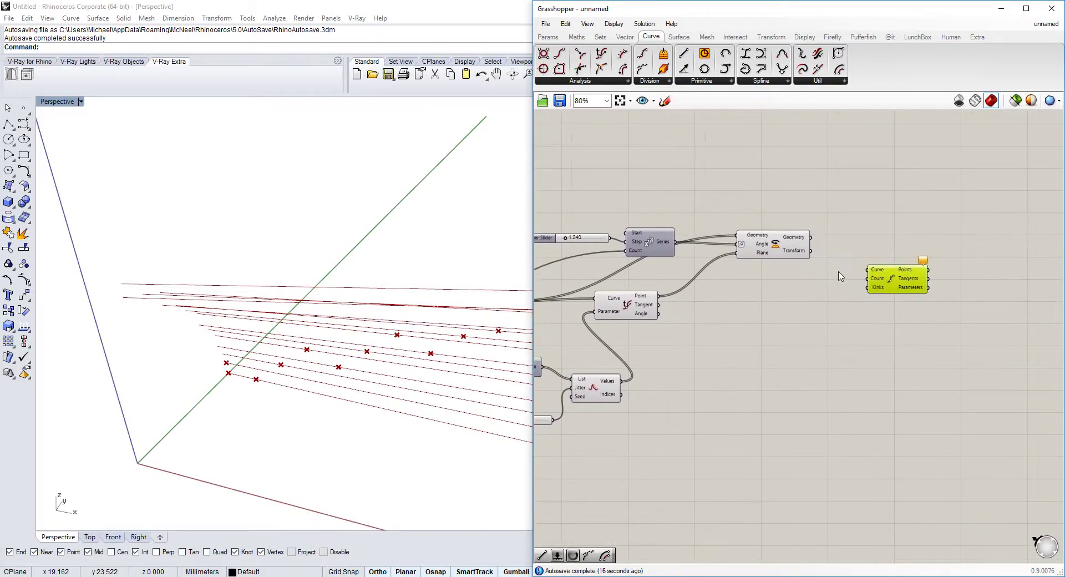
pyautogui.scroll(2, 837, 266)
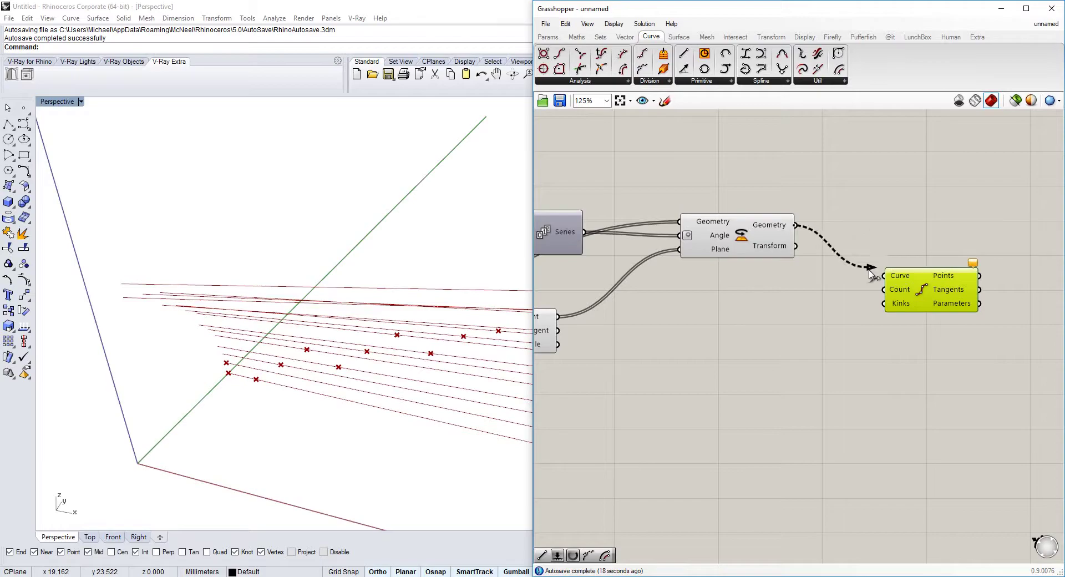
pyautogui.moveTo(907, 286); pyautogui.dragTo(915, 251)
pyautogui.moveTo(324, 358); pyautogui.dragTo(398, 277, button='right')
pyautogui.moveTo(387, 314); pyautogui.dragTo(361, 358, button='right')
pyautogui.doubleClick(897, 313)
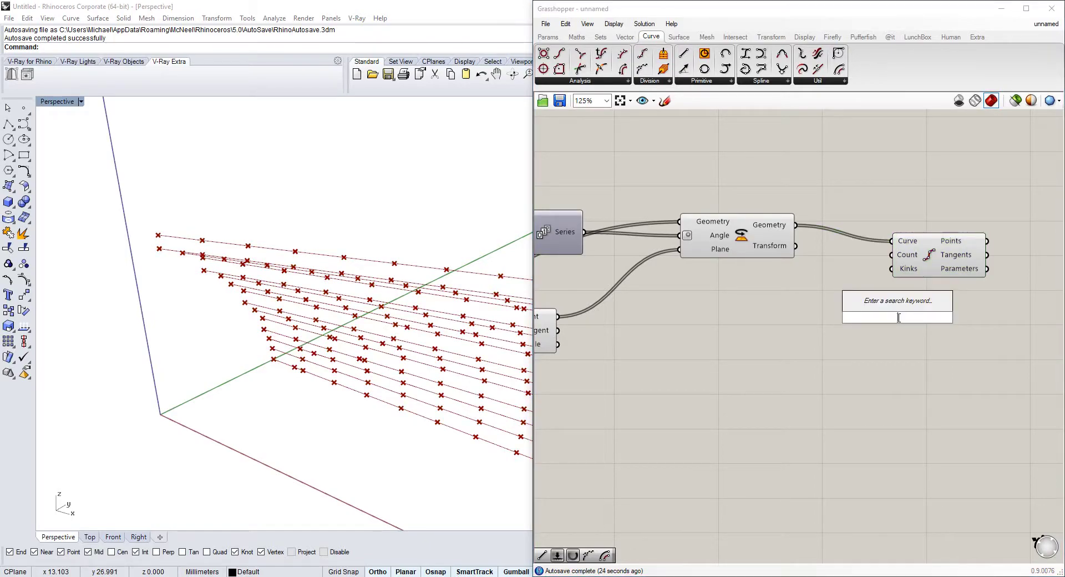
pyautogui.write('t')
pyautogui.press('BackSpace')
pyautogui.write('v')
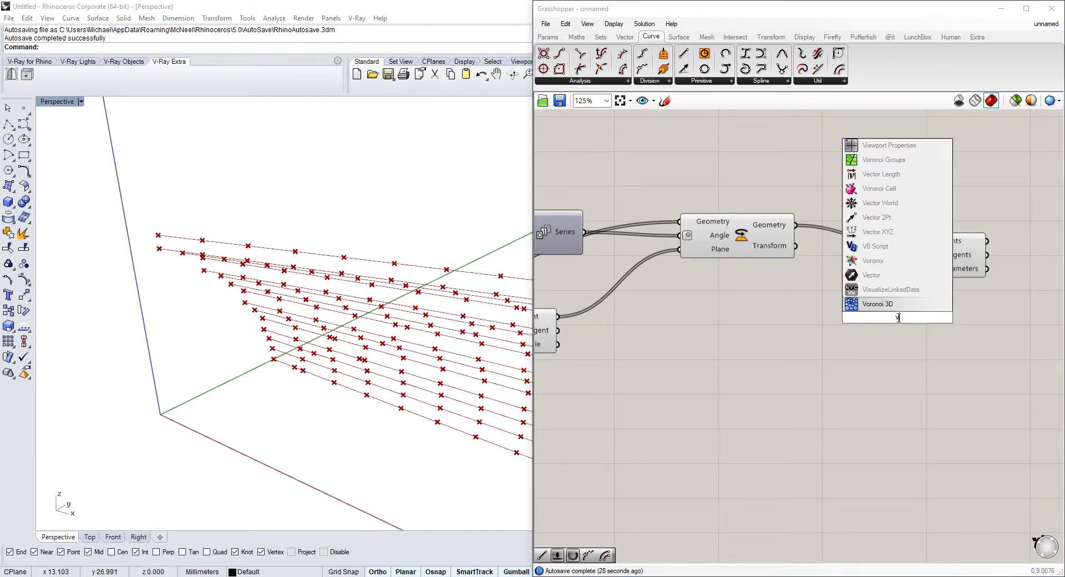
pyautogui.press('Escape')
# Step: Add a Flip Matrix component after Divide Curve and connect the Points output to its Data input
pyautogui.moveTo(193, 243); pyautogui.dragTo(189, 194, button='right')
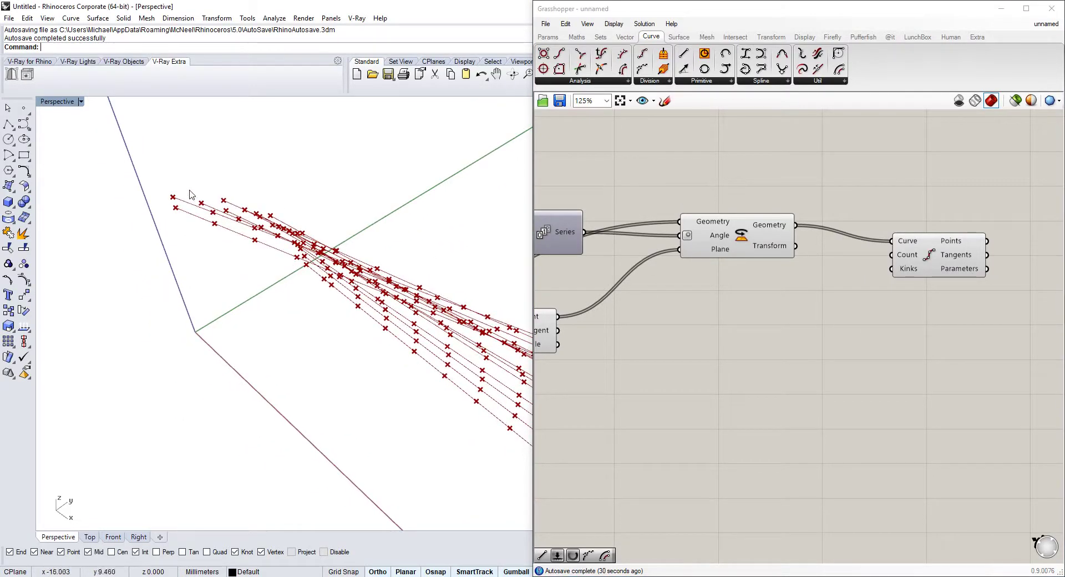
pyautogui.moveTo(383, 213); pyautogui.dragTo(289, 228, button='right')
pyautogui.moveTo(1006, 288); pyautogui.dragTo(869, 308, button='right')
pyautogui.moveTo(489, 311); pyautogui.dragTo(522, 272, button='right')
pyautogui.moveTo(409, 337); pyautogui.dragTo(349, 362, button='right')
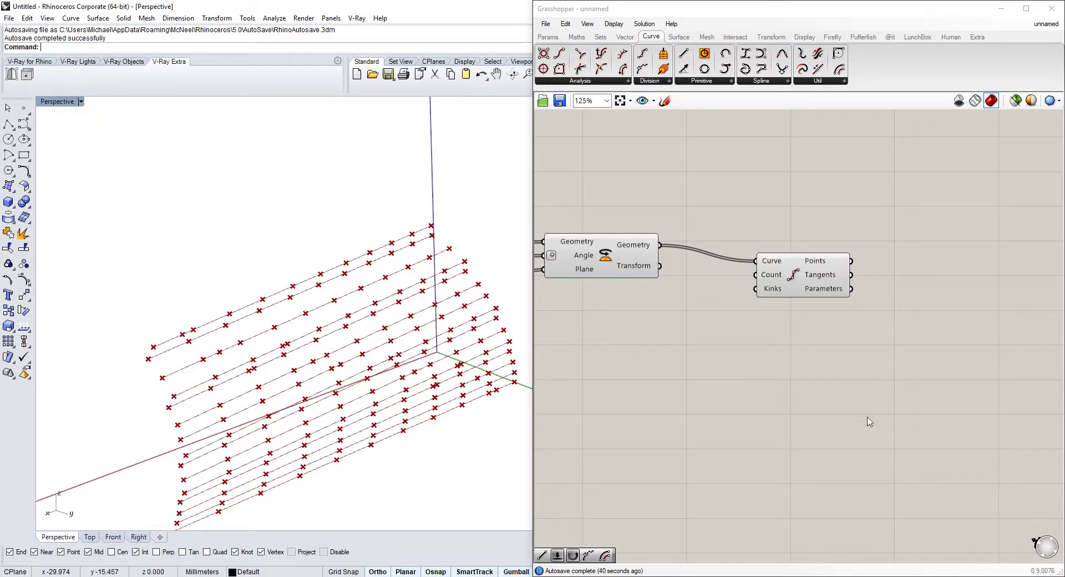
pyautogui.doubleClick(728, 379)
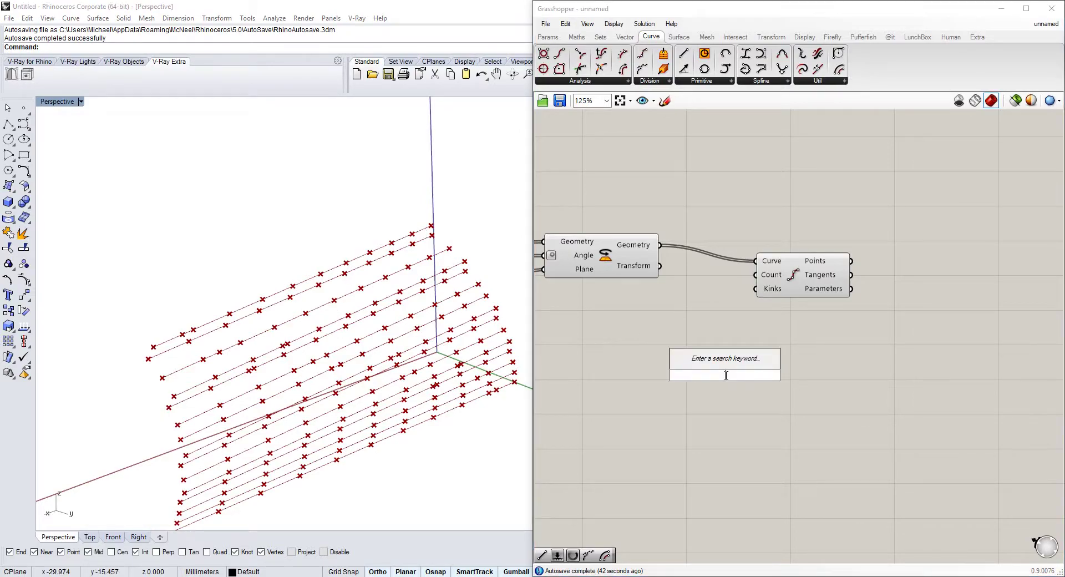
pyautogui.write('flip')
pyautogui.click(717, 319)
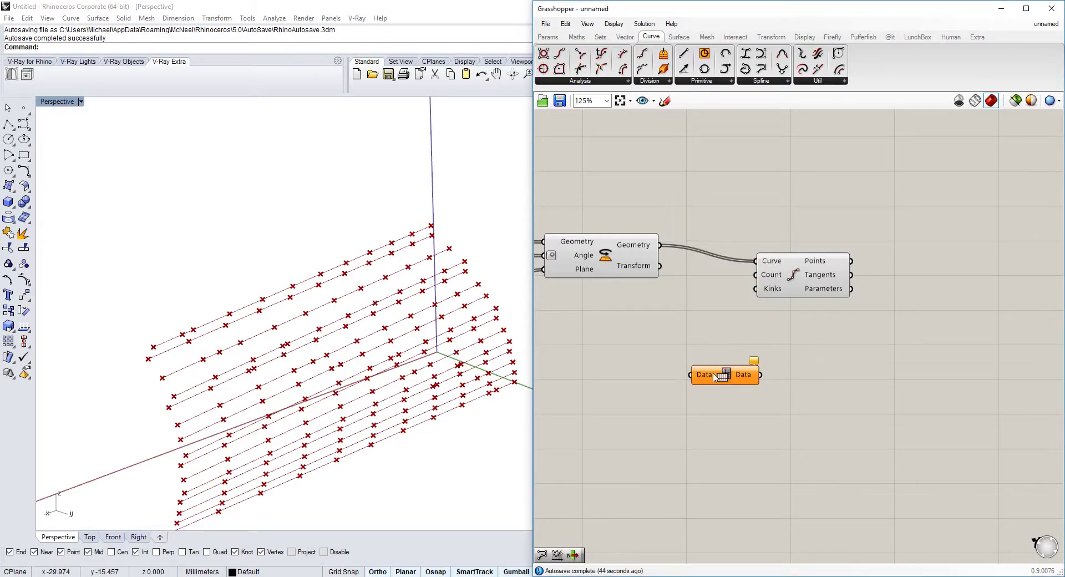
pyautogui.moveTo(715, 372); pyautogui.dragTo(910, 238)
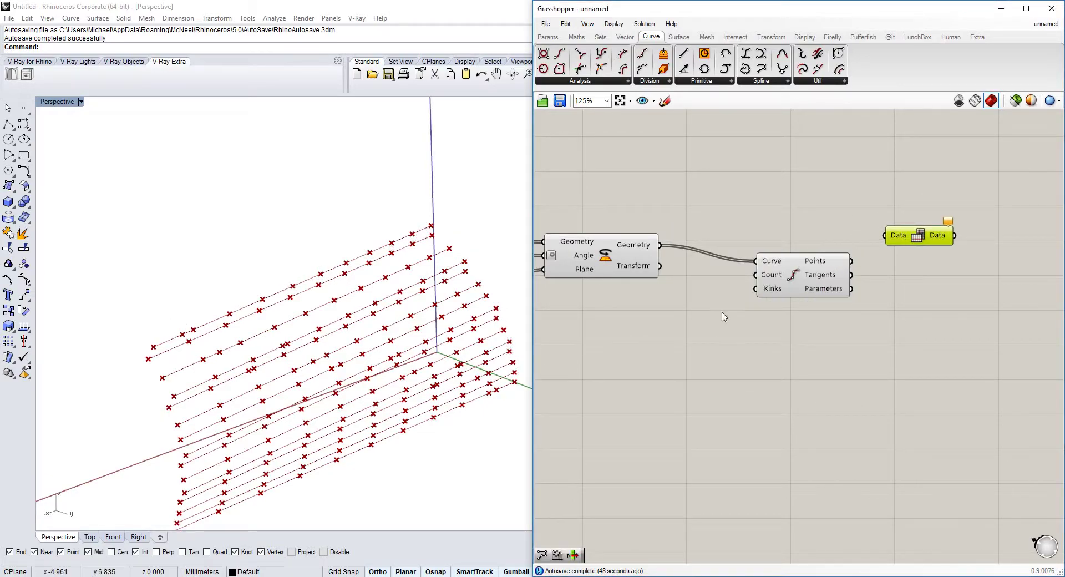
pyautogui.moveTo(884, 244); pyautogui.dragTo(896, 241)
pyautogui.moveTo(896, 243); pyautogui.dragTo(789, 256, button='right')
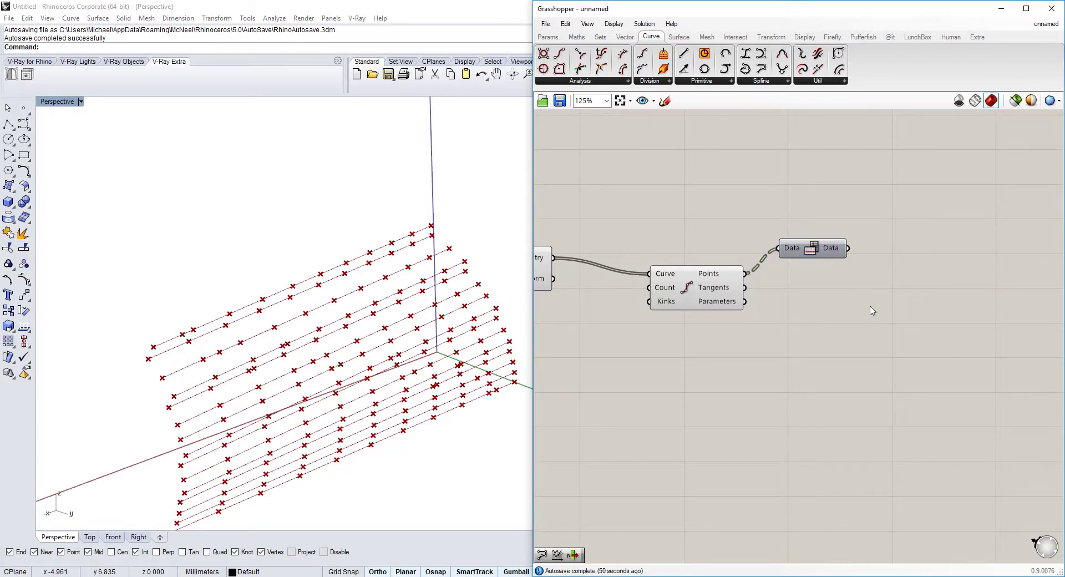
# Step: Add a Vector 2Pt component after the Flip Matrix component, leaving a gap between them
pyautogui.doubleClick(871, 307)
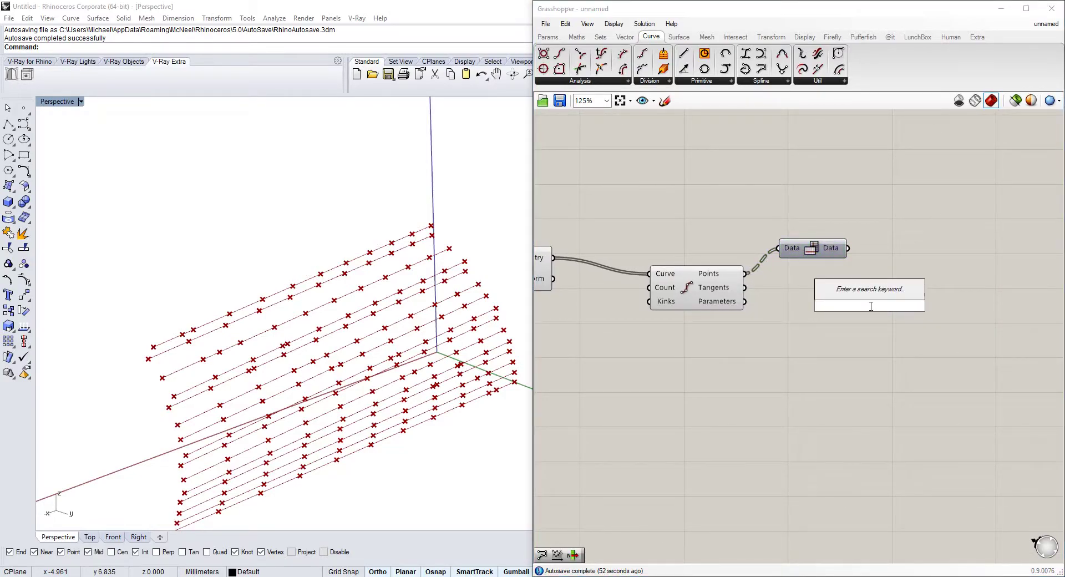
pyautogui.write('vector')
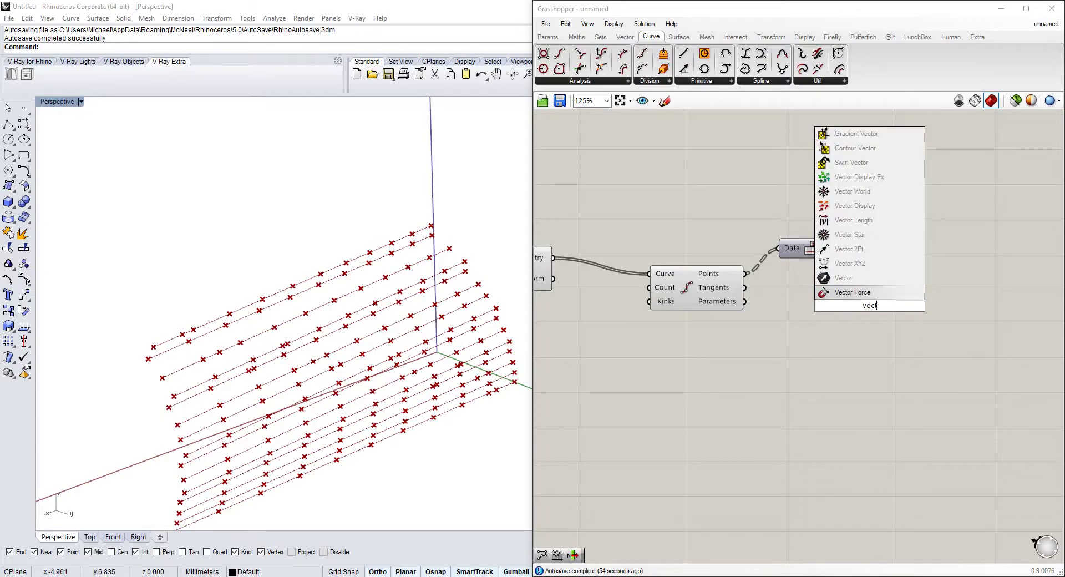
pyautogui.click(888, 206)
pyautogui.moveTo(855, 303); pyautogui.dragTo(944, 245)
pyautogui.click(891, 244)
# Step: Add a Shift List component and place it just below the Vector 2Pt component
pyautogui.doubleClick(887, 256)
pyautogui.write('shift')
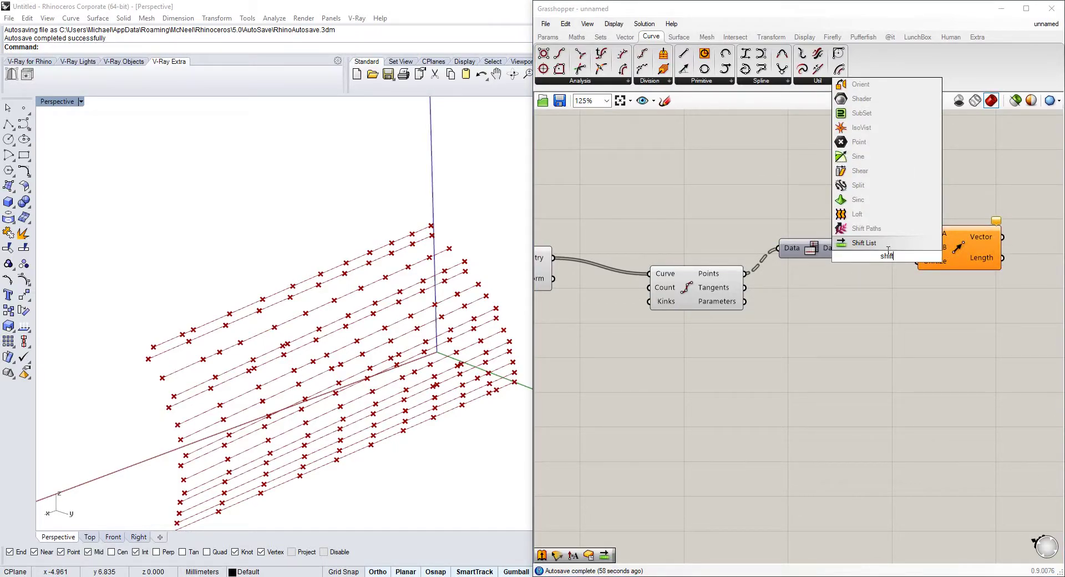
pyautogui.press('Return')
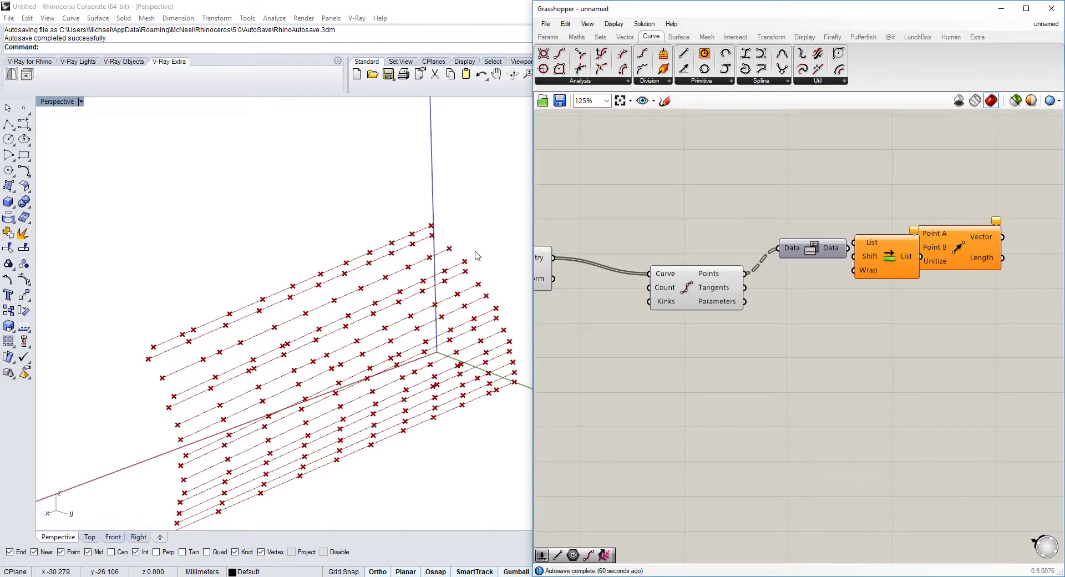
pyautogui.moveTo(898, 268); pyautogui.dragTo(914, 341)
pyautogui.moveTo(900, 300); pyautogui.dragTo(781, 301, button='right')
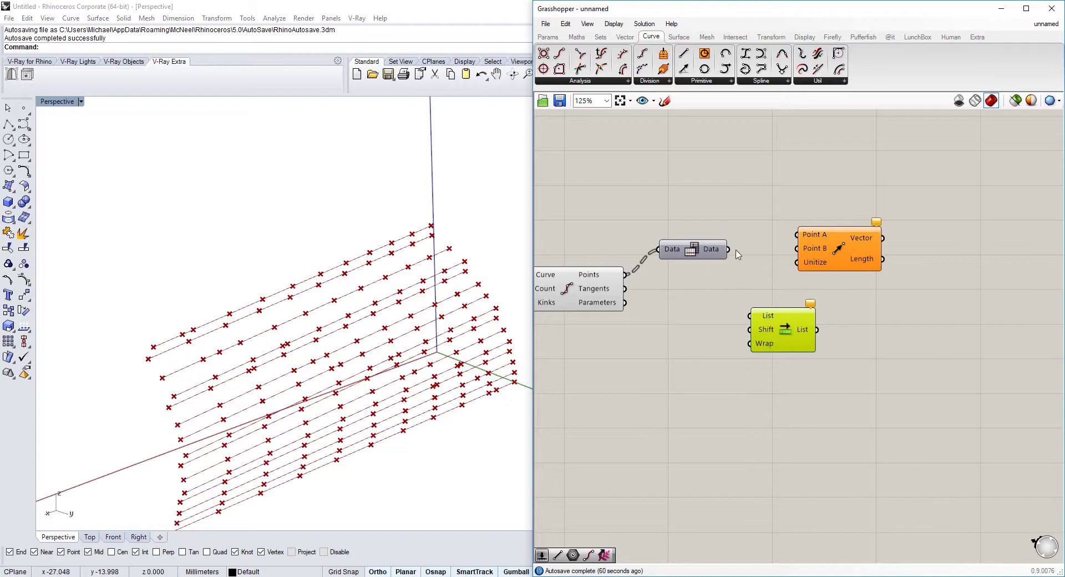
# Step: Switch to the other open definition, examine how Divide Curve's points are flipped and shifted there, and return to the working definition
pyautogui.scroll(-3, 665, 314)
pyautogui.moveTo(664, 314); pyautogui.dragTo(990, 290, button='right')
pyautogui.moveTo(783, 285); pyautogui.dragTo(846, 255, button='right')
pyautogui.moveTo(638, 351); pyautogui.dragTo(798, 284, button='right')
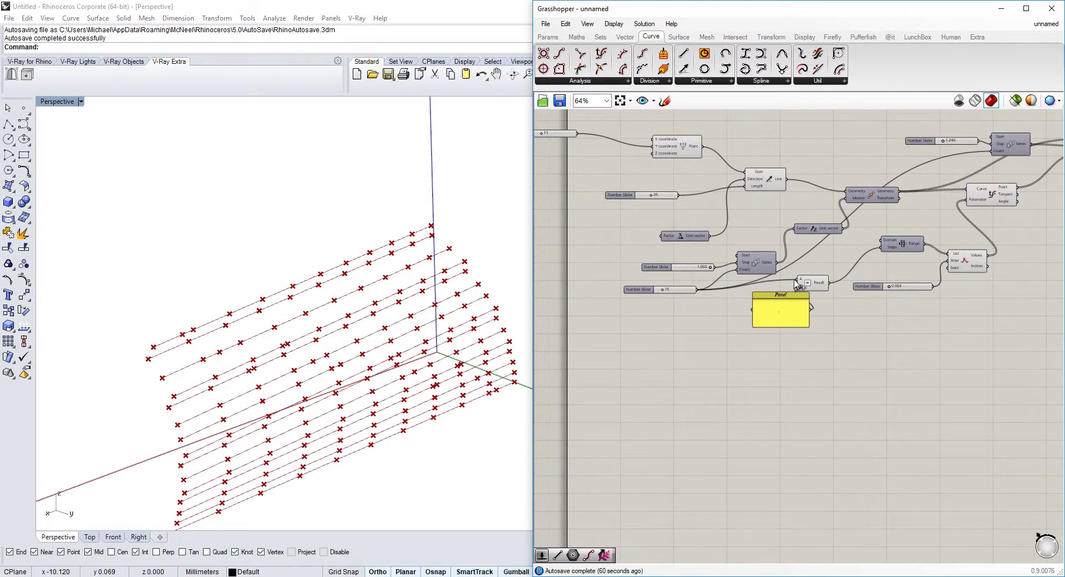
pyautogui.click(1032, 31)
pyautogui.click(995, 211)
pyautogui.moveTo(901, 239); pyautogui.dragTo(978, 218, button='right')
pyautogui.moveTo(710, 299); pyautogui.dragTo(870, 254, button='right')
pyautogui.moveTo(824, 327); pyautogui.dragTo(869, 302, button='right')
pyautogui.moveTo(743, 318); pyautogui.dragTo(788, 323, button='right')
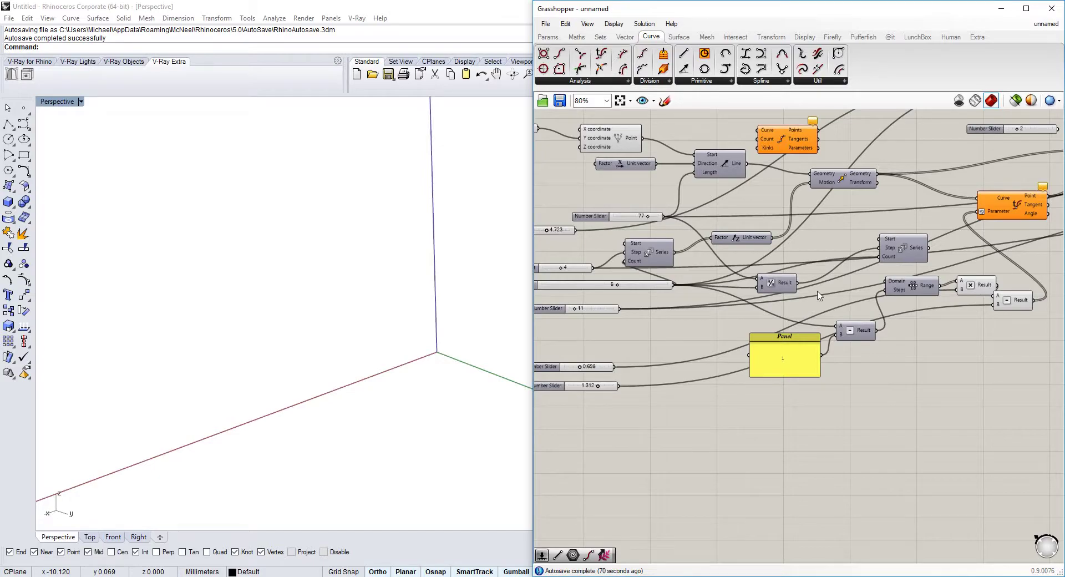
pyautogui.moveTo(852, 262); pyautogui.dragTo(797, 288, button='right')
pyautogui.moveTo(891, 248); pyautogui.dragTo(760, 287, button='right')
pyautogui.moveTo(873, 276); pyautogui.dragTo(893, 286, button='right')
pyautogui.moveTo(669, 297); pyautogui.dragTo(837, 256, button='right')
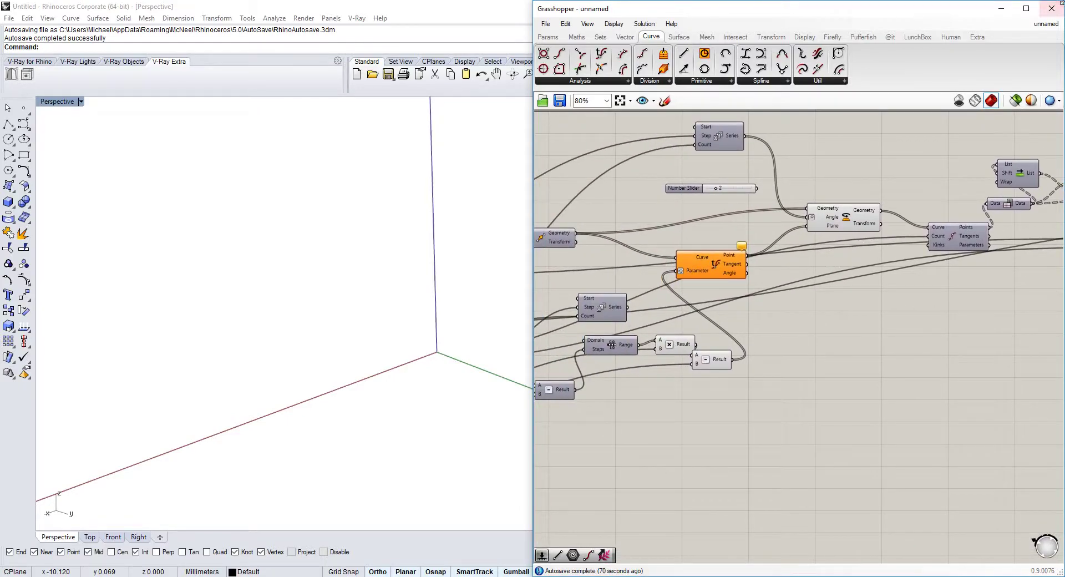
pyautogui.click(1047, 24)
pyautogui.click(990, 208)
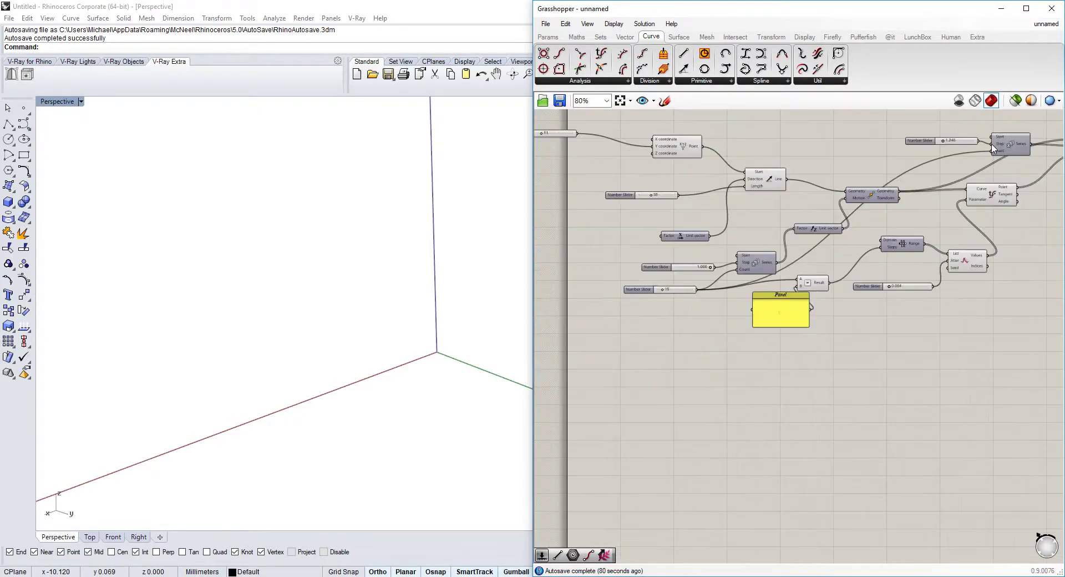
# Step: Connect Flip Matrix's Data output to Vector 2Pt's Point A and Shift List's List, and Shift List's output to Point B
pyautogui.moveTo(262, 477); pyautogui.dragTo(284, 437, button='right')
pyautogui.scroll(4, 283, 388)
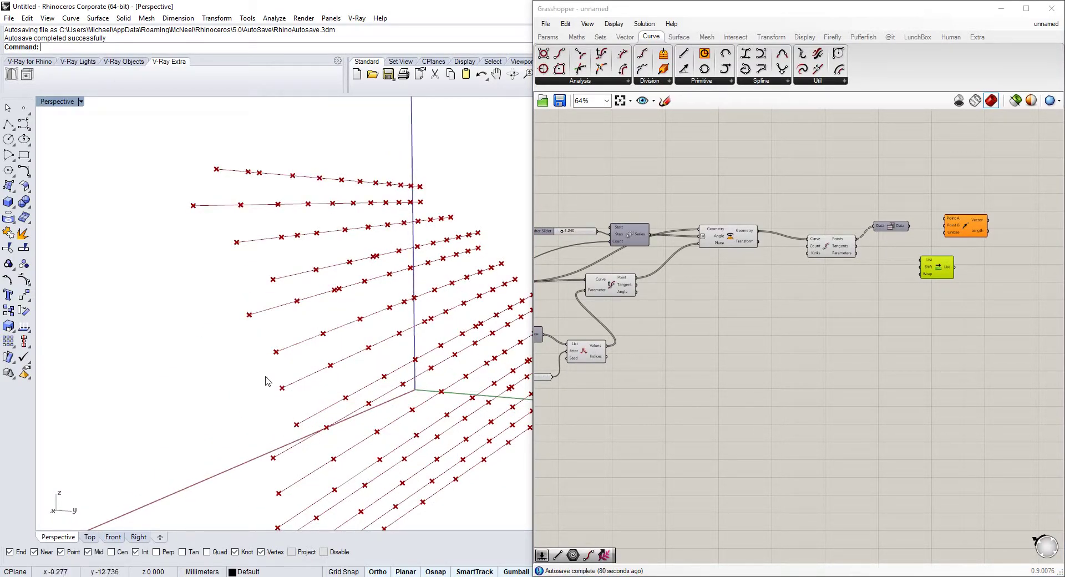
pyautogui.scroll(3, 957, 283)
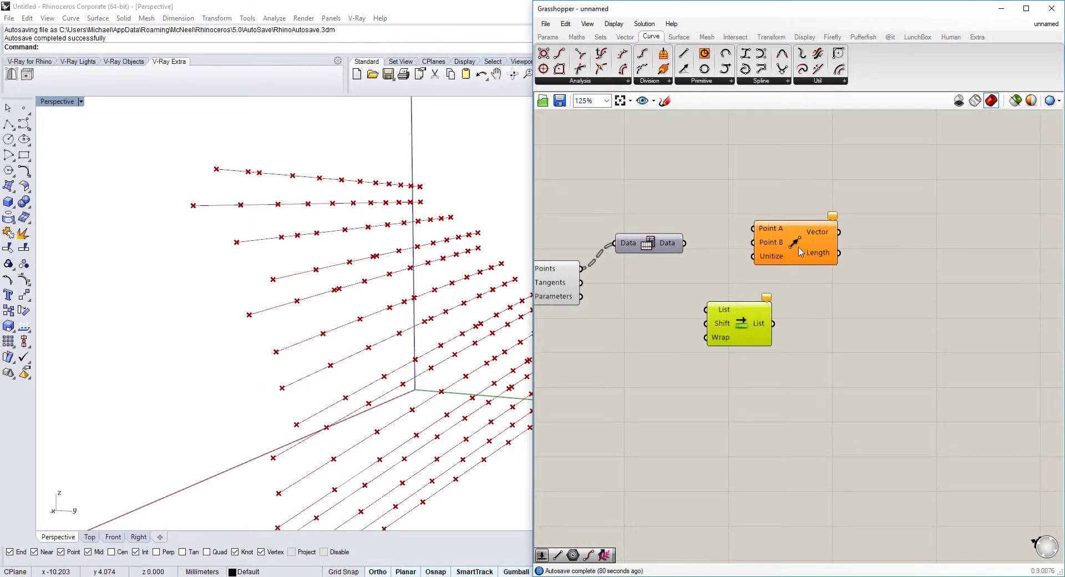
pyautogui.scroll(2, 777, 265)
pyautogui.scroll(-2, 779, 286)
pyautogui.moveTo(710, 294); pyautogui.dragTo(837, 258, button='right')
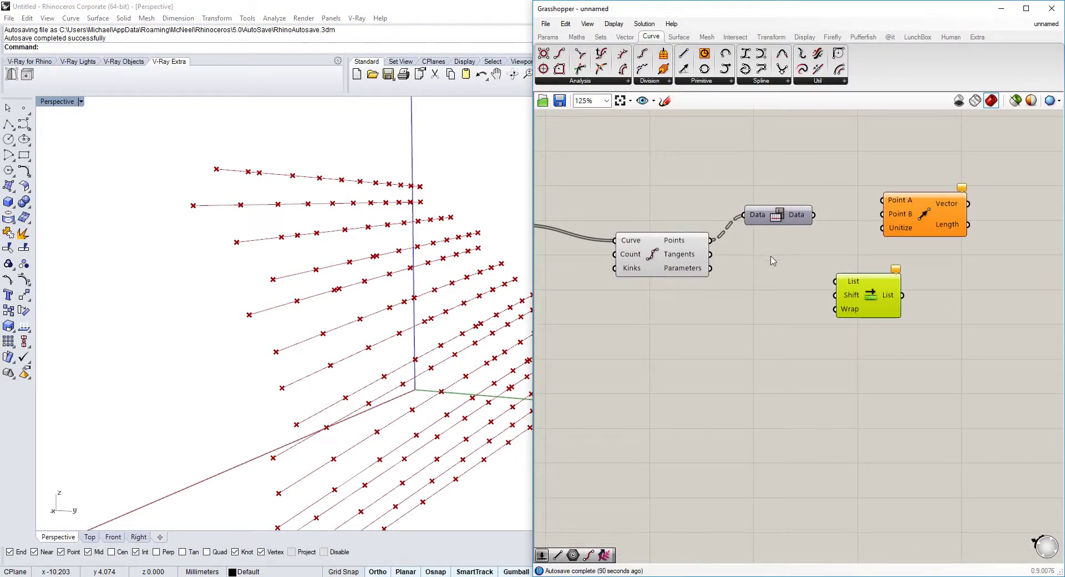
pyautogui.moveTo(823, 276); pyautogui.dragTo(835, 282)
pyautogui.moveTo(848, 284); pyautogui.dragTo(800, 295, button='right')
pyautogui.moveTo(822, 303); pyautogui.dragTo(844, 322)
pyautogui.moveTo(868, 308); pyautogui.dragTo(860, 369, button='right')
pyautogui.moveTo(874, 279); pyautogui.dragTo(910, 276)
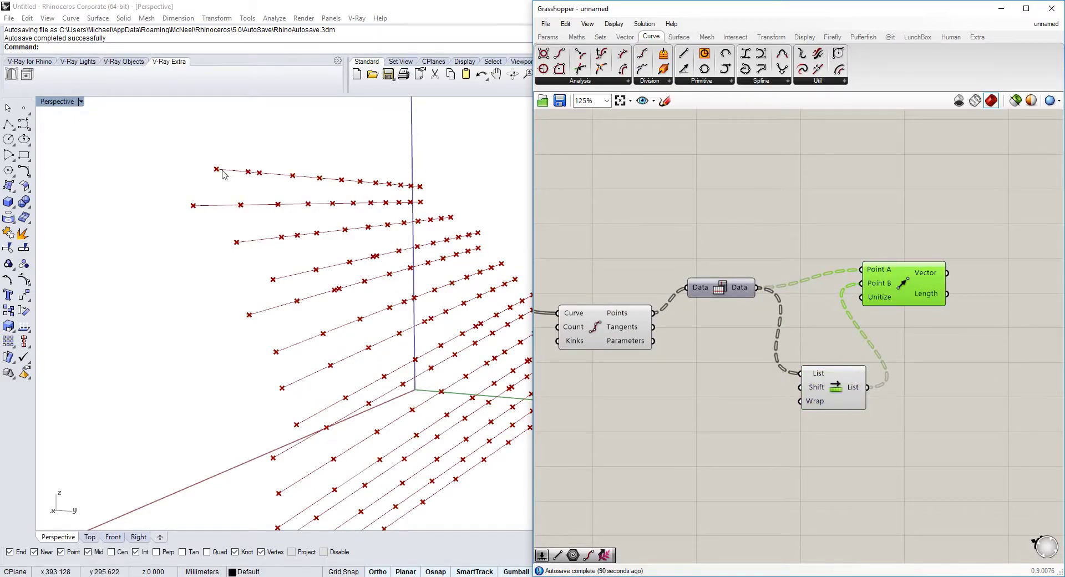
# Step: Add a Deconstruct Vector component after Vector 2Pt and connect the Vector output to its Vector input
pyautogui.moveTo(1019, 303); pyautogui.dragTo(827, 274, button='right')
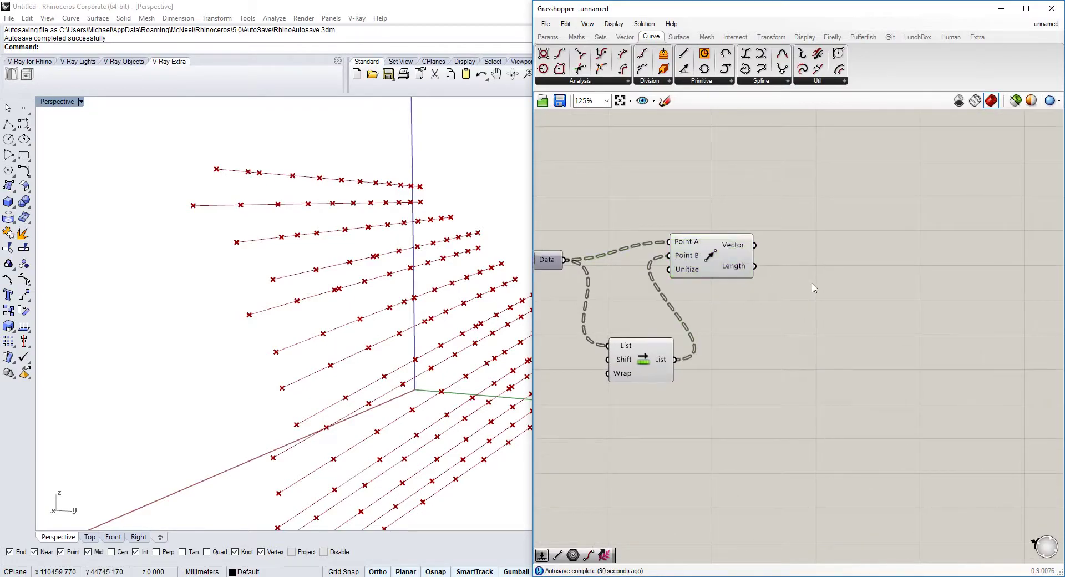
pyautogui.doubleClick(813, 282)
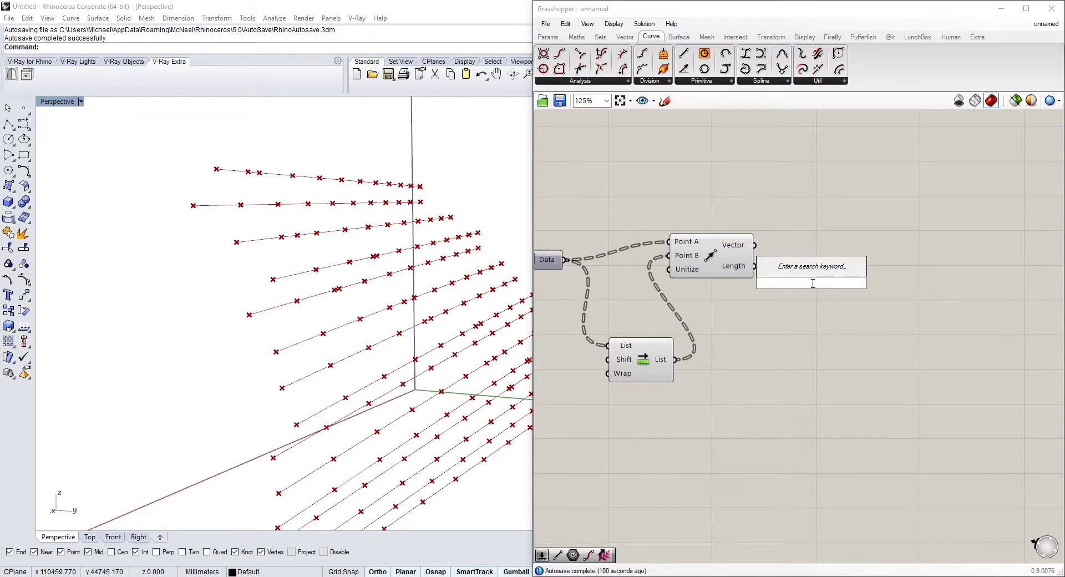
pyautogui.write('dec')
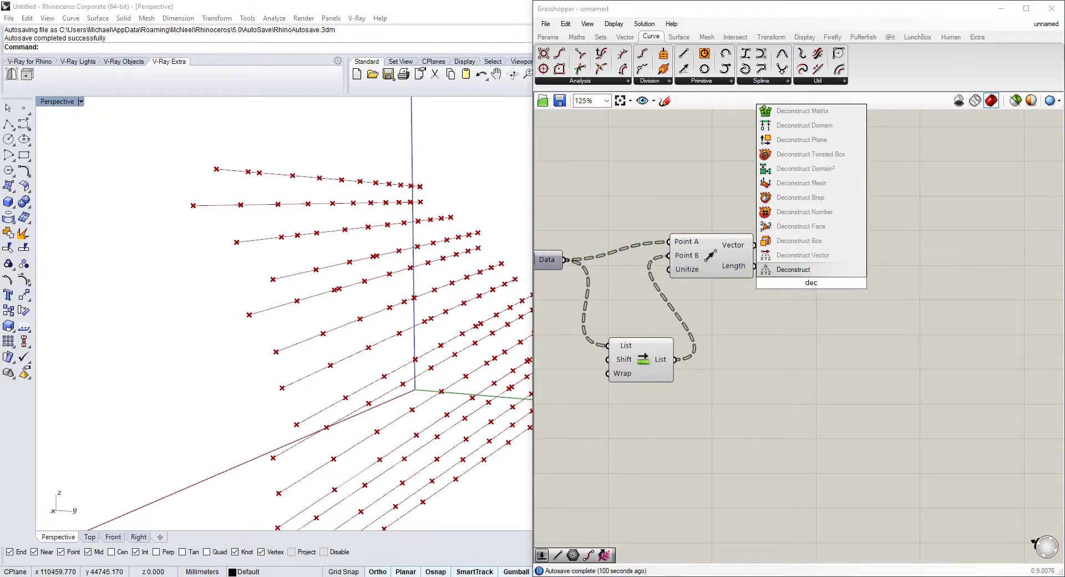
pyautogui.click(778, 270)
pyautogui.moveTo(762, 278); pyautogui.dragTo(761, 281)
pyautogui.moveTo(797, 284); pyautogui.dragTo(866, 251)
# Step: Add a Vector XYZ component and feed its X and Y components from the matching Deconstruct Vector outputs, leaving Z unconnected
pyautogui.moveTo(981, 290); pyautogui.dragTo(906, 303, button='right')
pyautogui.doubleClick(905, 299)
pyautogui.write('d')
pyautogui.press('BackSpace')
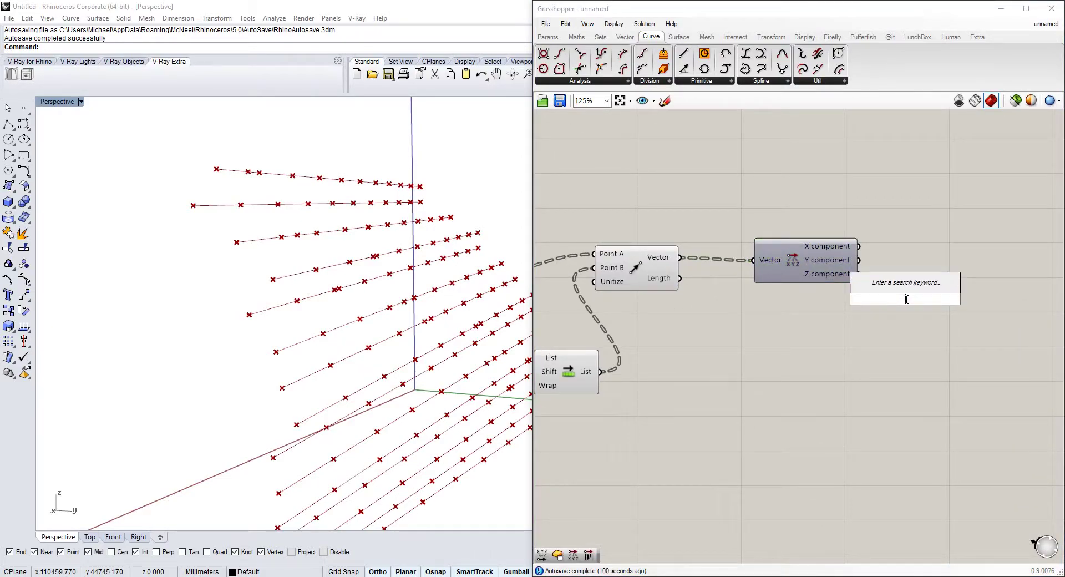
pyautogui.press('Escape')
pyautogui.doubleClick(948, 237)
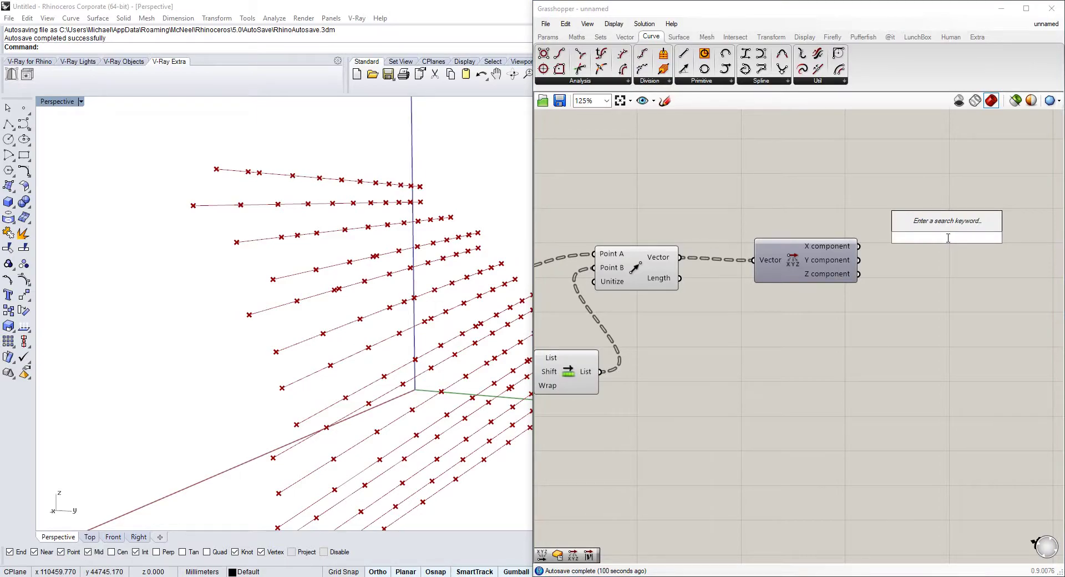
pyautogui.write('re')
pyautogui.press('BackSpace')
pyautogui.press('BackSpace')
pyautogui.write('rec')
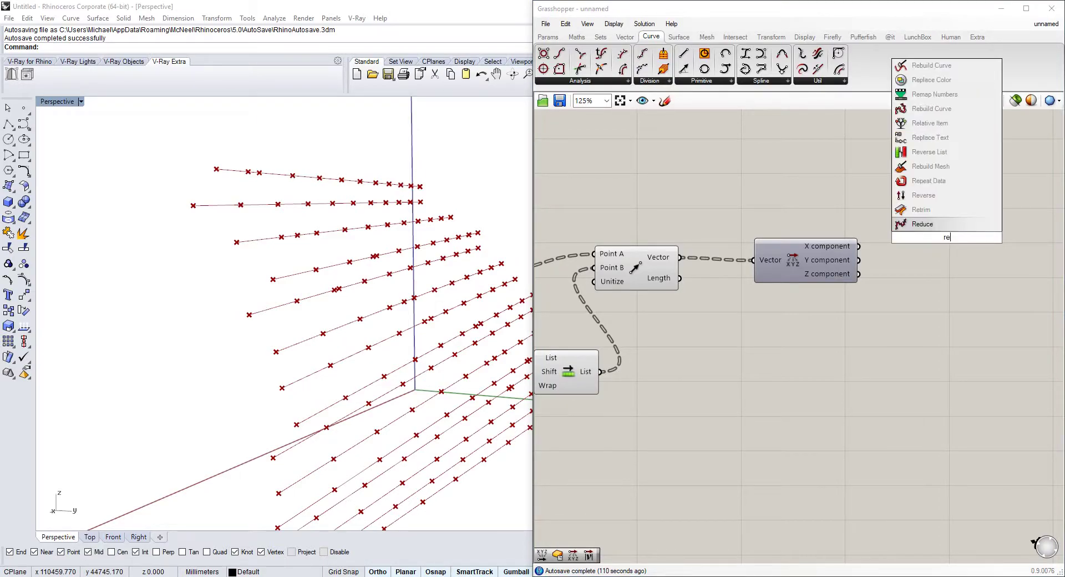
pyautogui.press('BackSpace')
pyautogui.press('BackSpace')
pyautogui.press('BackSpace')
pyautogui.write('vector')
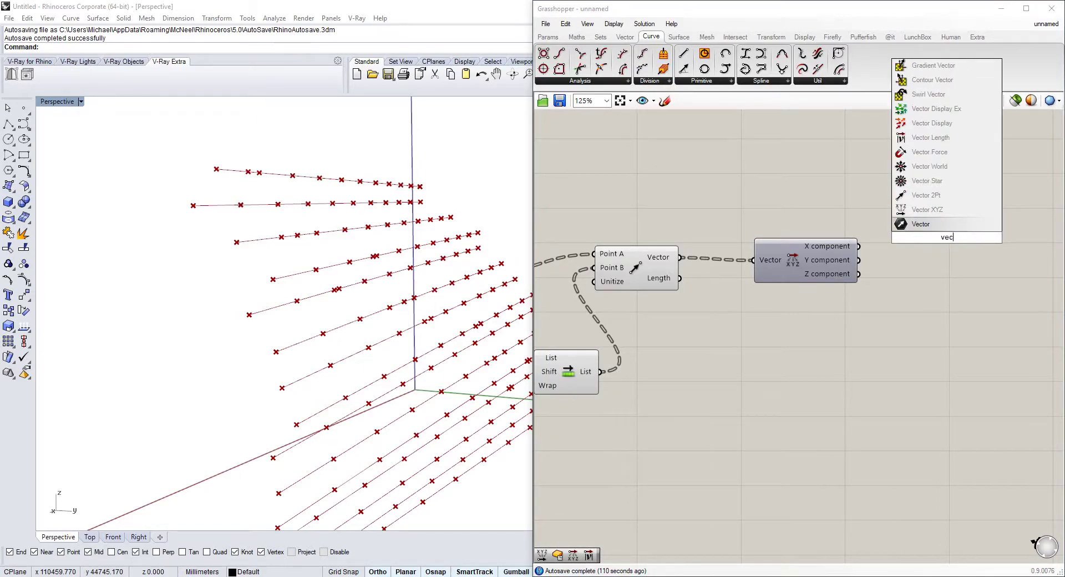
pyautogui.click(938, 109)
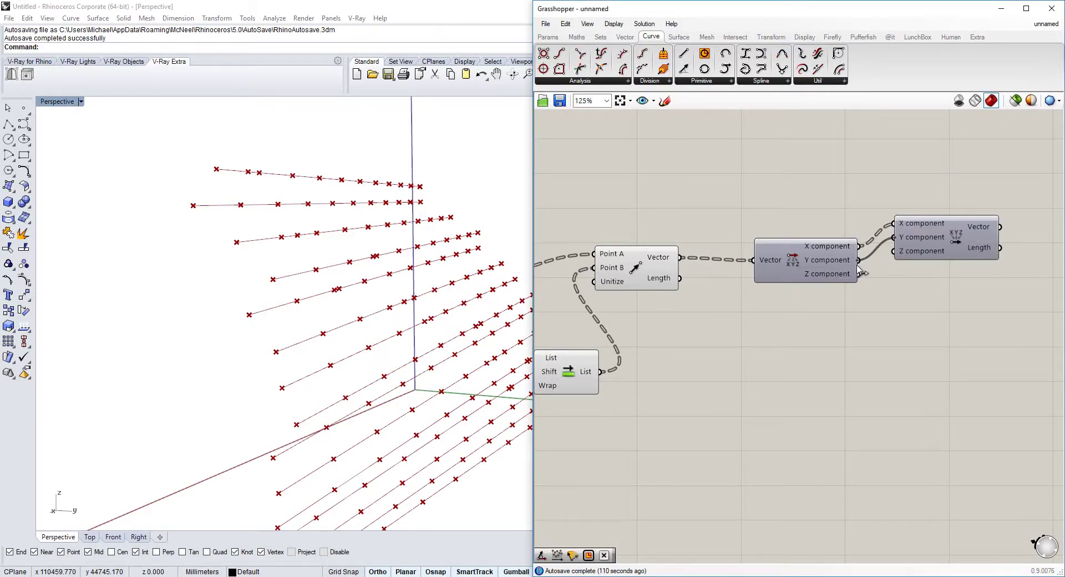
# Step: Place a Construct Plane component after Vector XYZ, discarding the Deconstruct Plane component added first
pyautogui.moveTo(861, 272); pyautogui.dragTo(718, 275, button='right')
pyautogui.doubleClick(813, 316)
pyautogui.write('plane')
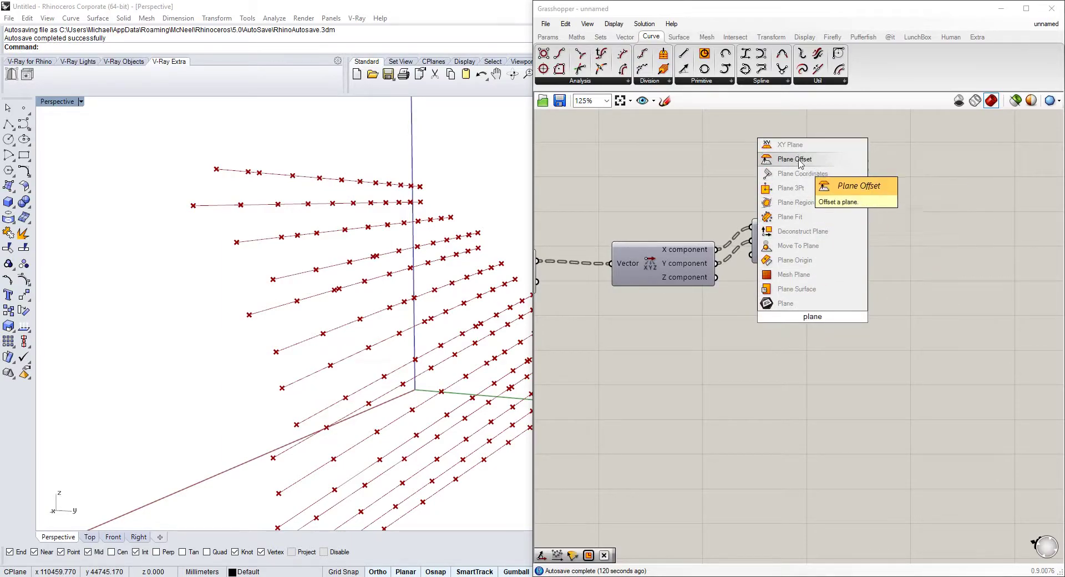
pyautogui.click(799, 231)
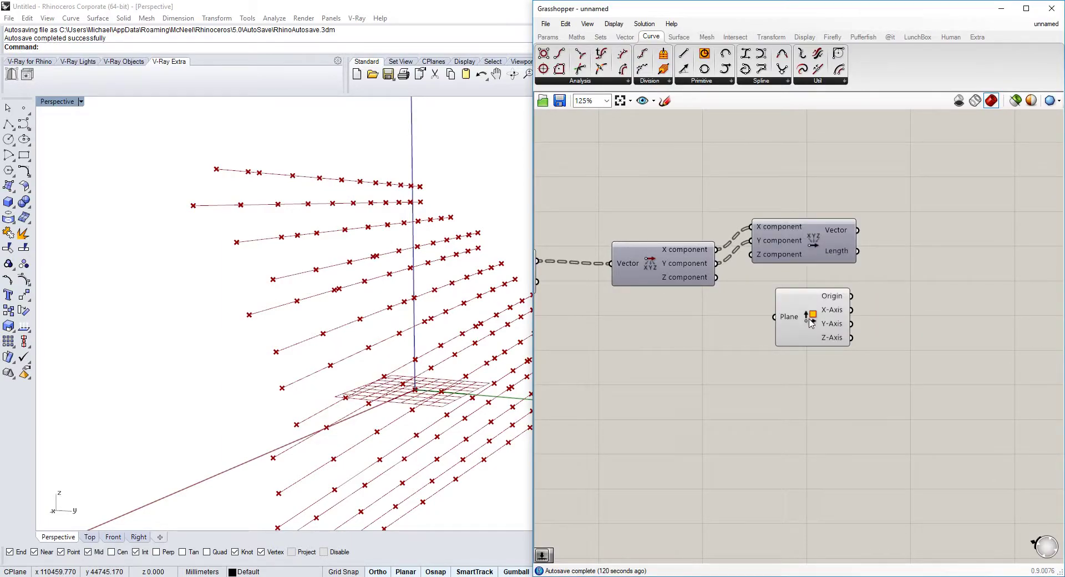
pyautogui.click(671, 82)
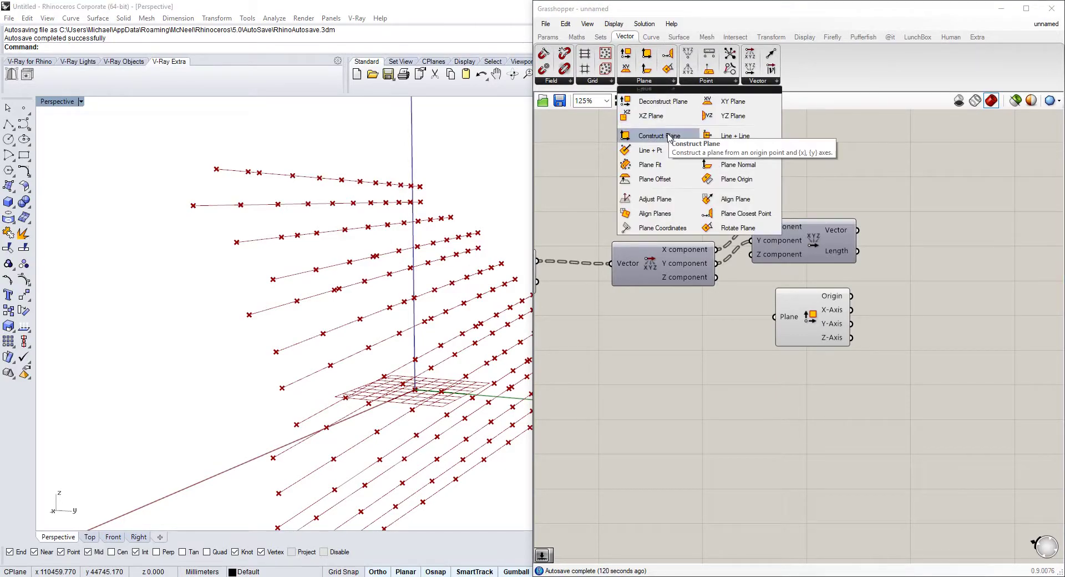
pyautogui.click(638, 140)
pyautogui.click(1006, 316)
pyautogui.click(797, 320)
pyautogui.press('Delete')
pyautogui.moveTo(977, 305); pyautogui.dragTo(914, 252)
# Step: Connect Flip Matrix's Data output to Construct Plane's Origin and Vector XYZ's Vector output to its X-Axis
pyautogui.scroll(-2, 918, 255)
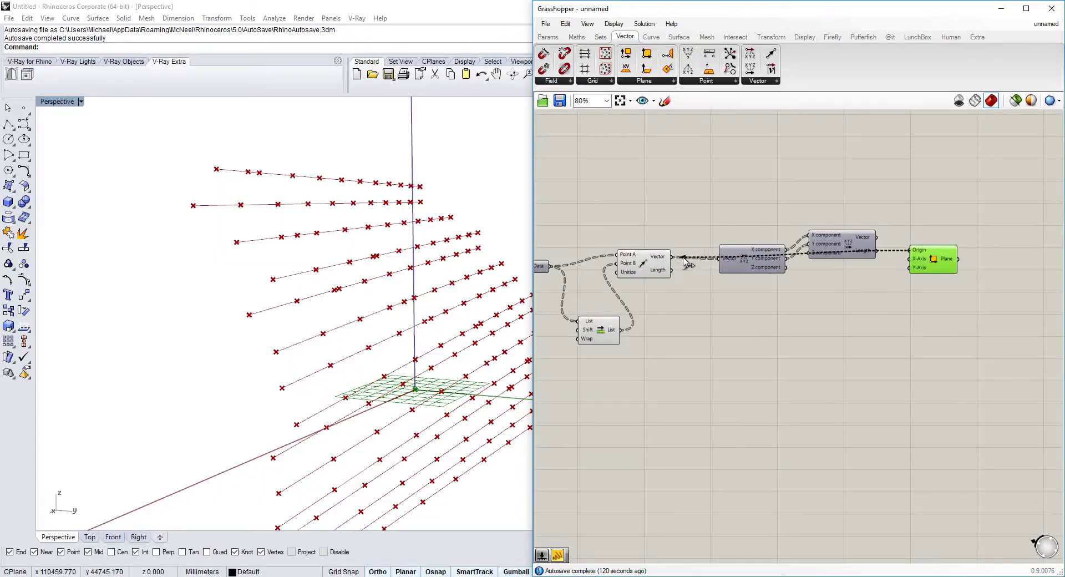
pyautogui.moveTo(684, 261); pyautogui.dragTo(672, 257)
pyautogui.scroll(2, 843, 280)
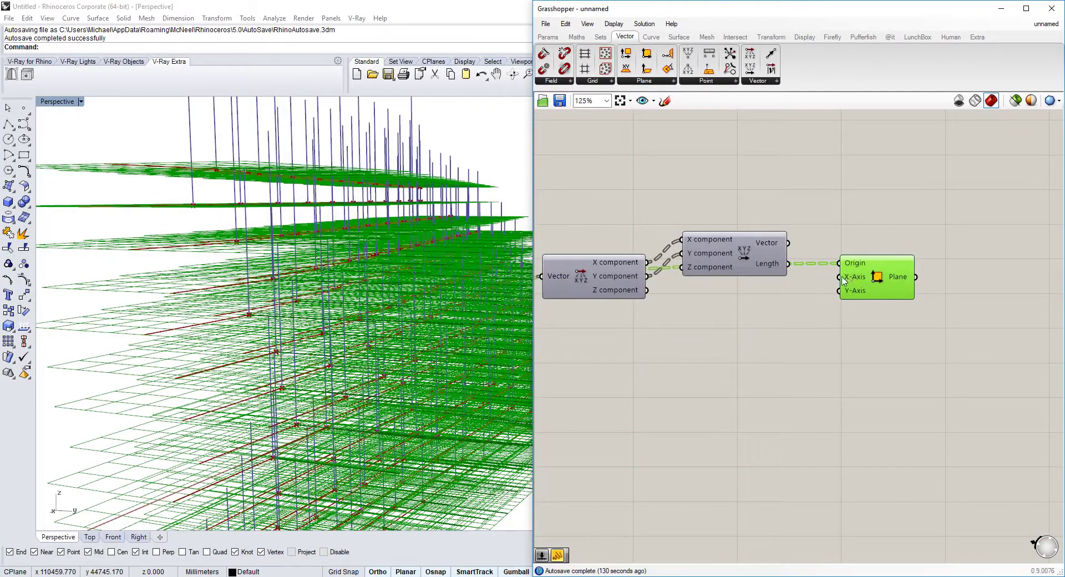
pyautogui.moveTo(786, 237); pyautogui.dragTo(788, 241)
pyautogui.moveTo(855, 277); pyautogui.dragTo(857, 254)
# Step: Add a number slider, connect it to Divide Curve's Count input and lower its value below 11
pyautogui.moveTo(444, 250); pyautogui.dragTo(294, 322, button='right')
pyautogui.scroll(-5, 327, 325)
pyautogui.scroll(10, 327, 324)
pyautogui.scroll(-5, 327, 324)
pyautogui.moveTo(859, 296); pyautogui.dragTo(883, 277, button='right')
pyautogui.scroll(-5, 728, 273)
pyautogui.moveTo(728, 273); pyautogui.dragTo(1060, 289, button='right')
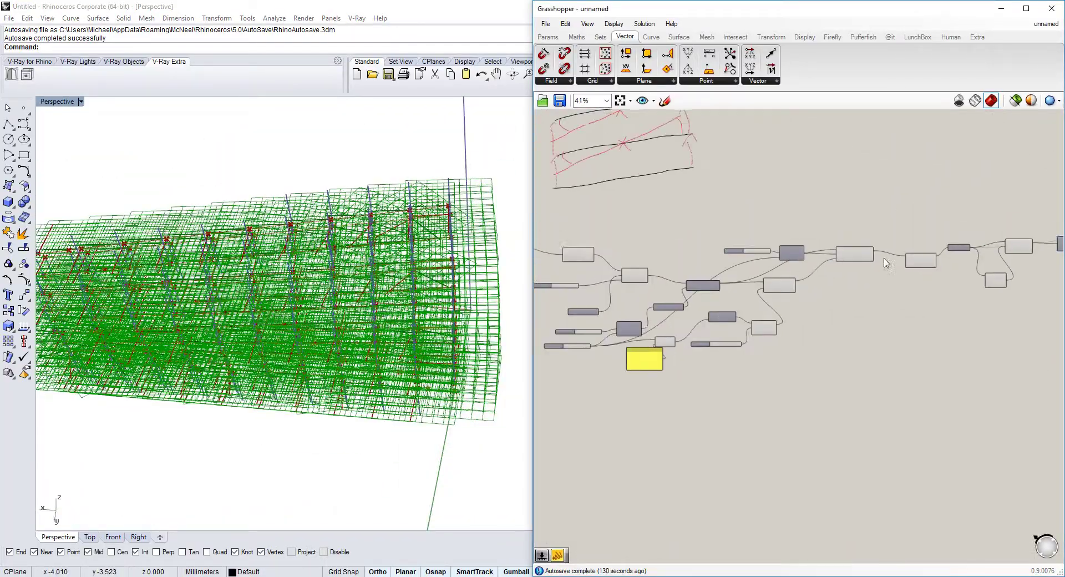
pyautogui.moveTo(588, 289); pyautogui.dragTo(730, 301, button='right')
pyautogui.scroll(3, 731, 300)
pyautogui.moveTo(871, 318); pyautogui.dragTo(568, 281, button='right')
pyautogui.moveTo(908, 240); pyautogui.dragTo(754, 245, button='right')
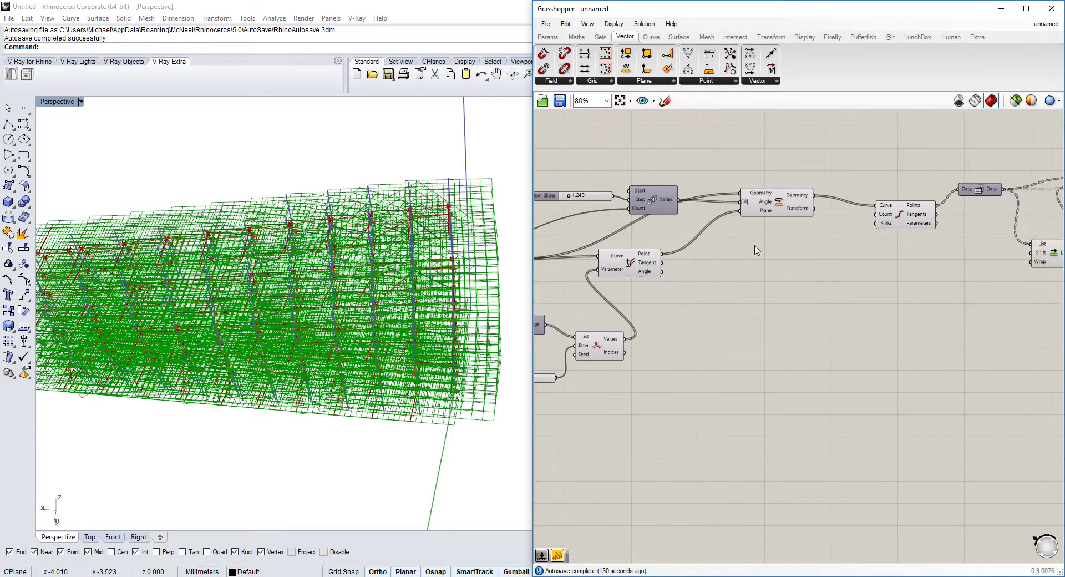
pyautogui.doubleClick(804, 245)
pyautogui.write('number slider')
pyautogui.press('Return')
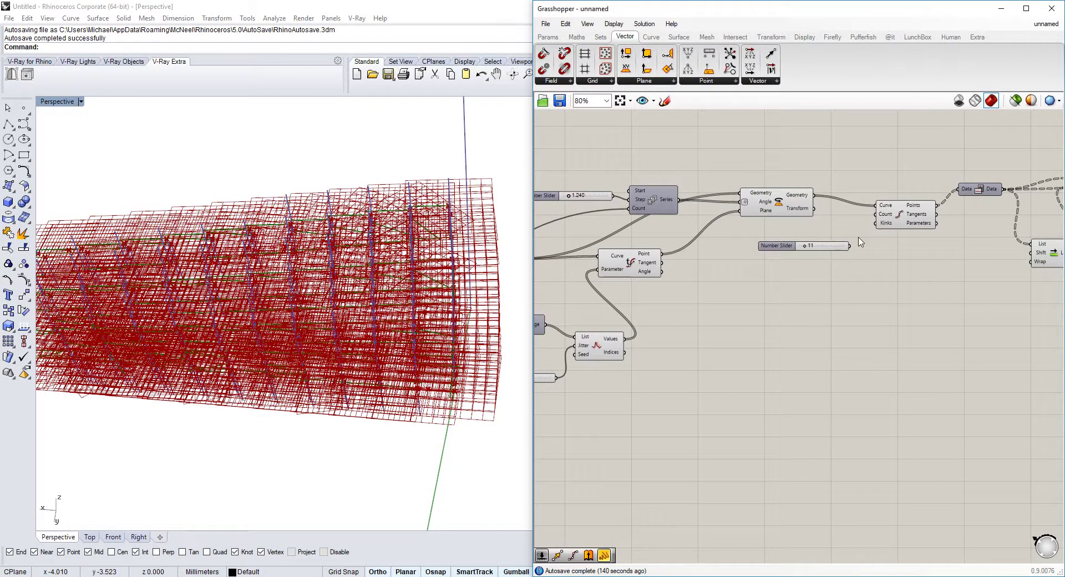
pyautogui.moveTo(883, 218); pyautogui.dragTo(882, 217)
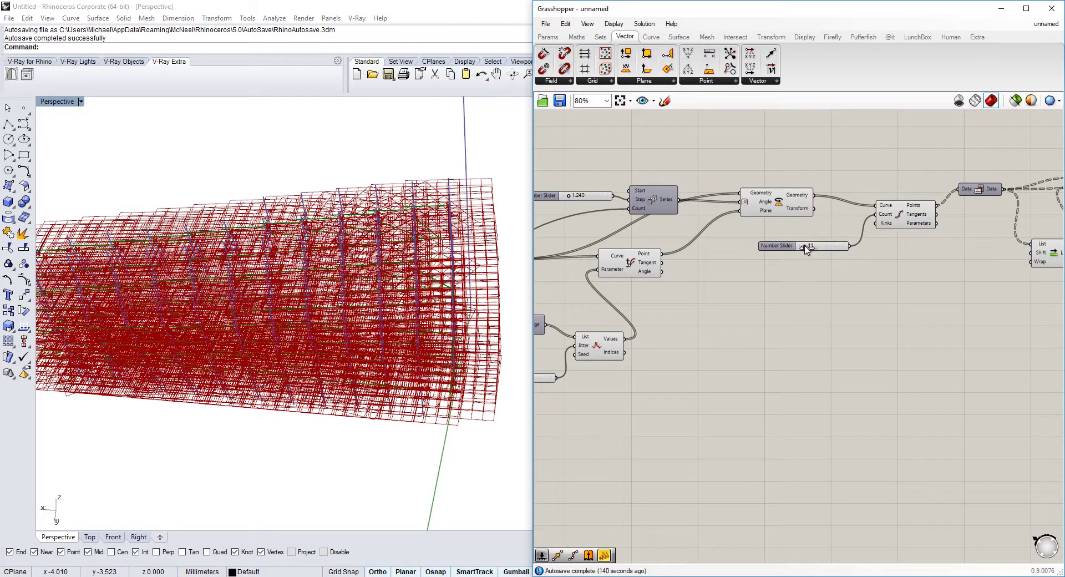
pyautogui.moveTo(805, 245); pyautogui.dragTo(801, 247)
# Step: Set the line's length slider to 73 and the slider controlling the number of storeys to 4
pyautogui.scroll(-2, 734, 280)
pyautogui.moveTo(733, 280); pyautogui.dragTo(987, 277, button='right')
pyautogui.scroll(3, 770, 318)
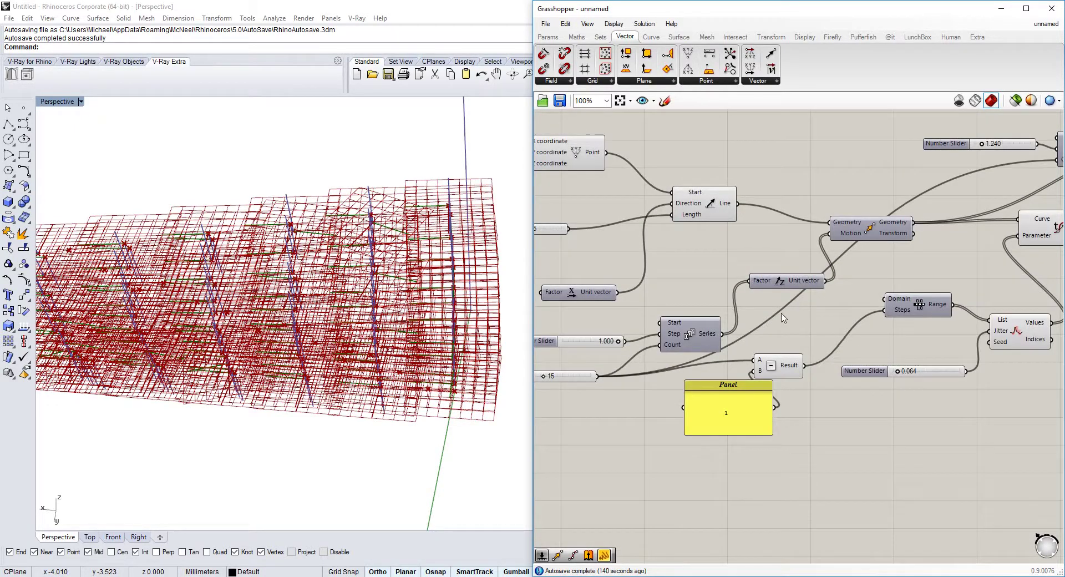
pyautogui.moveTo(755, 307); pyautogui.dragTo(910, 334, button='right')
pyautogui.scroll(1, 700, 262)
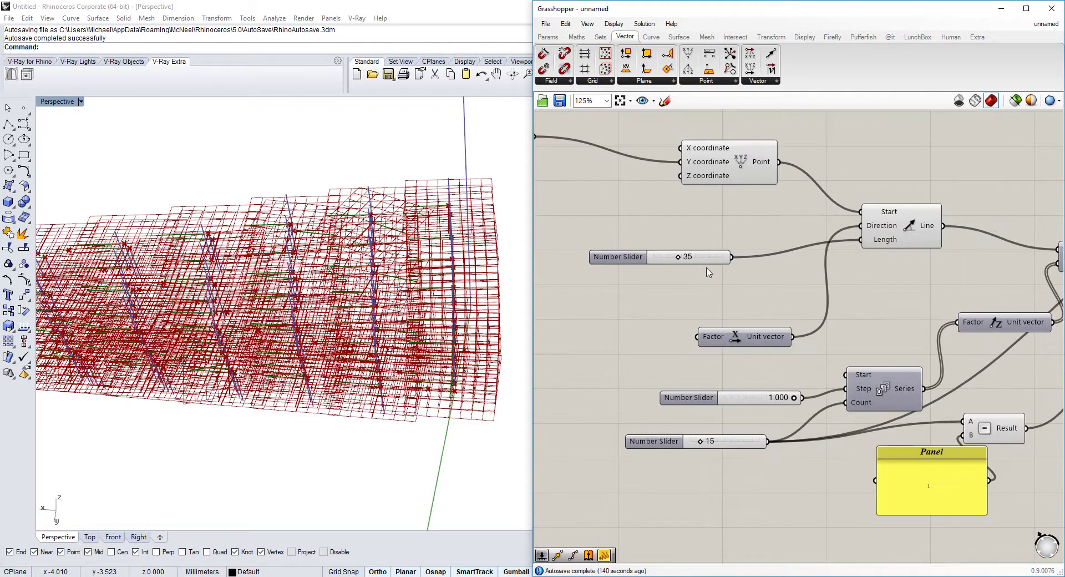
pyautogui.moveTo(680, 262); pyautogui.dragTo(706, 259)
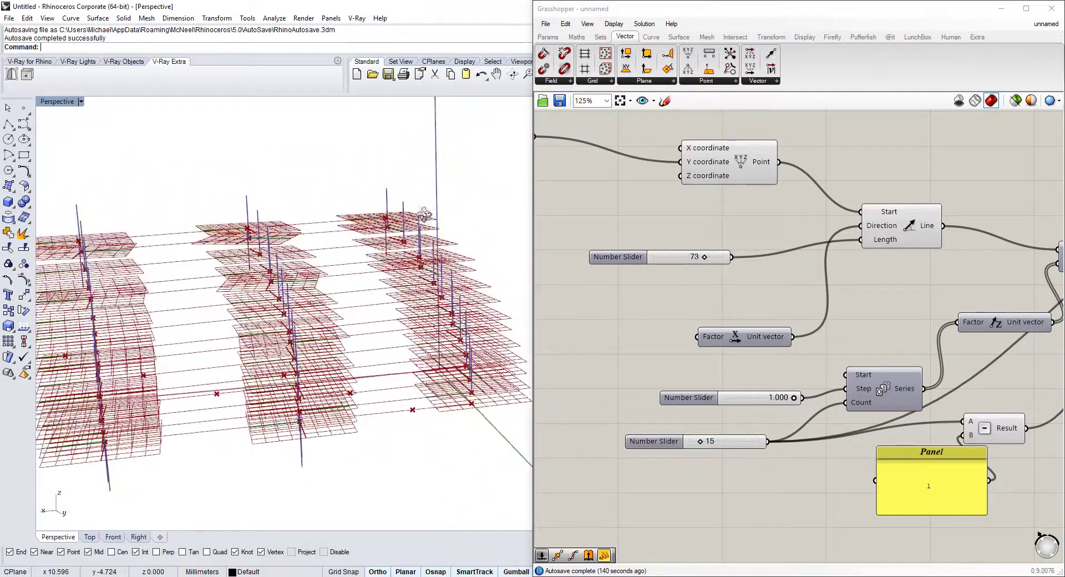
pyautogui.moveTo(711, 433); pyautogui.dragTo(743, 383, button='right')
pyautogui.moveTo(733, 391); pyautogui.dragTo(724, 395)
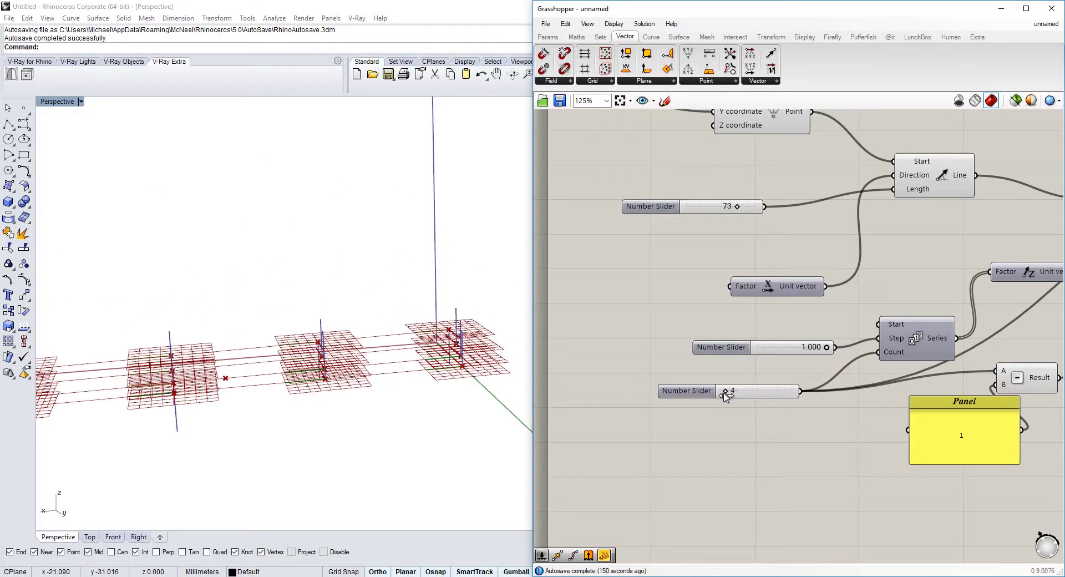
# Step: Raise the maximum of the vertical Series' Step slider to 5 and set its value to 3.280
pyautogui.doubleClick(719, 349)
pyautogui.doubleClick(727, 379)
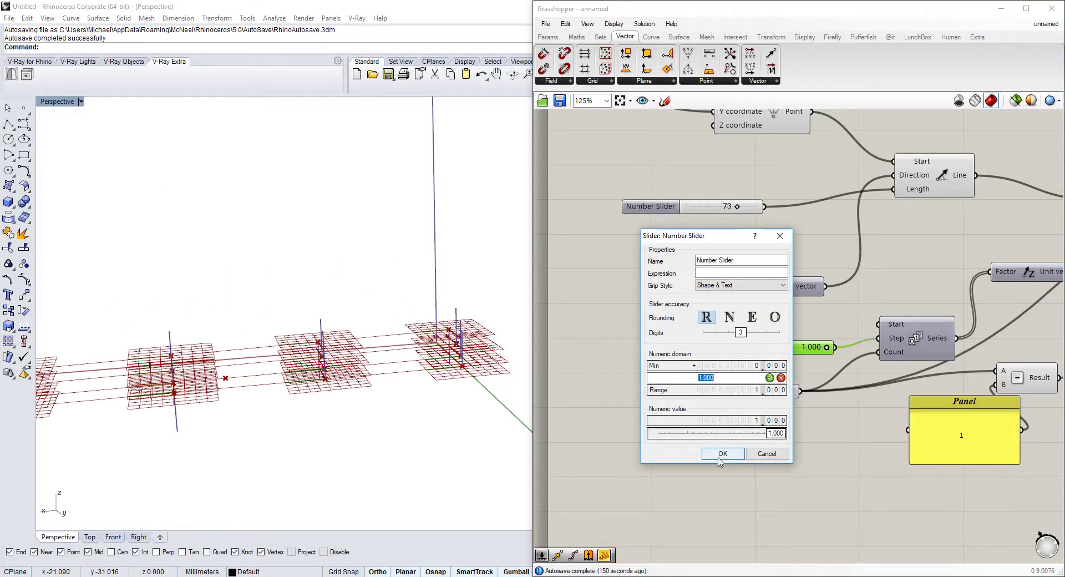
pyautogui.write('5')
pyautogui.click(722, 456)
pyautogui.moveTo(771, 353); pyautogui.dragTo(803, 347)
# Step: Add a surface Flip component after Construct Plane and connect the Plane output to its Surface input
pyautogui.moveTo(422, 288); pyautogui.dragTo(376, 224, button='right')
pyautogui.scroll(5, 395, 180)
pyautogui.scroll(-3, 395, 180)
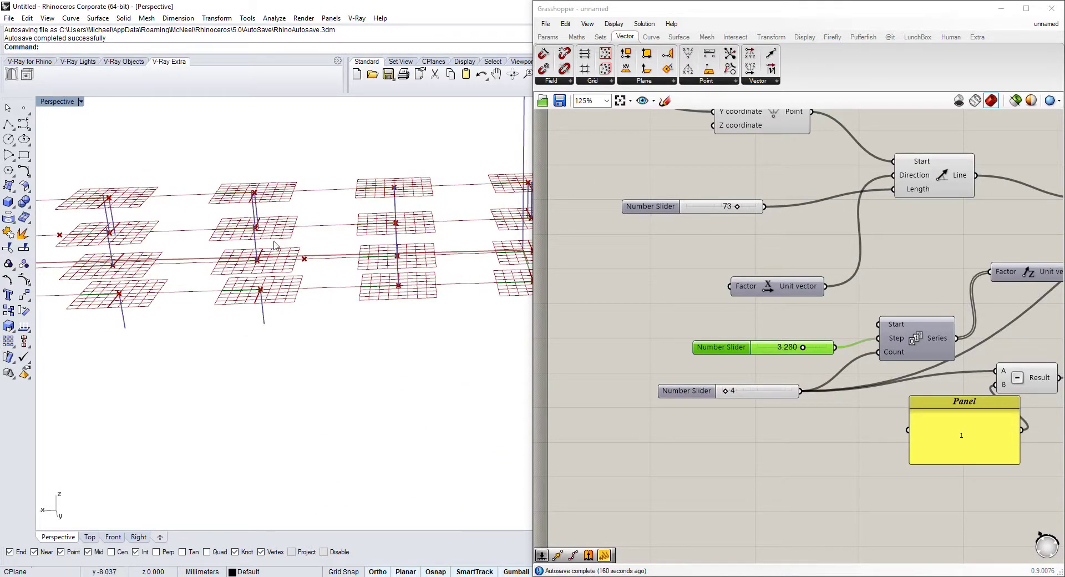
pyautogui.scroll(-6, 865, 299)
pyautogui.moveTo(1049, 272); pyautogui.dragTo(805, 286, button='right')
pyautogui.moveTo(986, 277); pyautogui.dragTo(861, 272, button='right')
pyautogui.scroll(6, 831, 270)
pyautogui.doubleClick(891, 301)
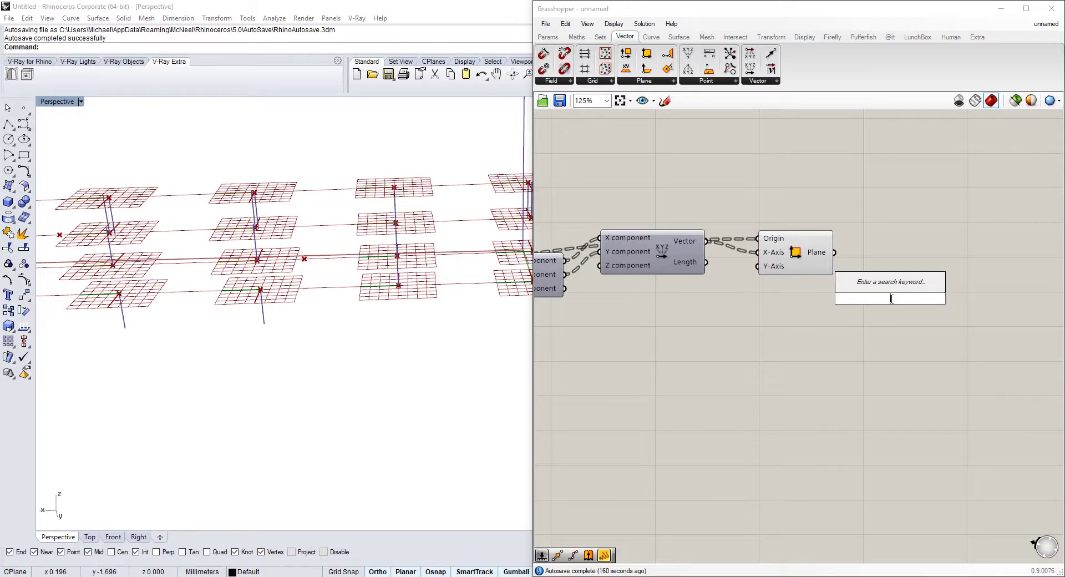
pyautogui.write('flip')
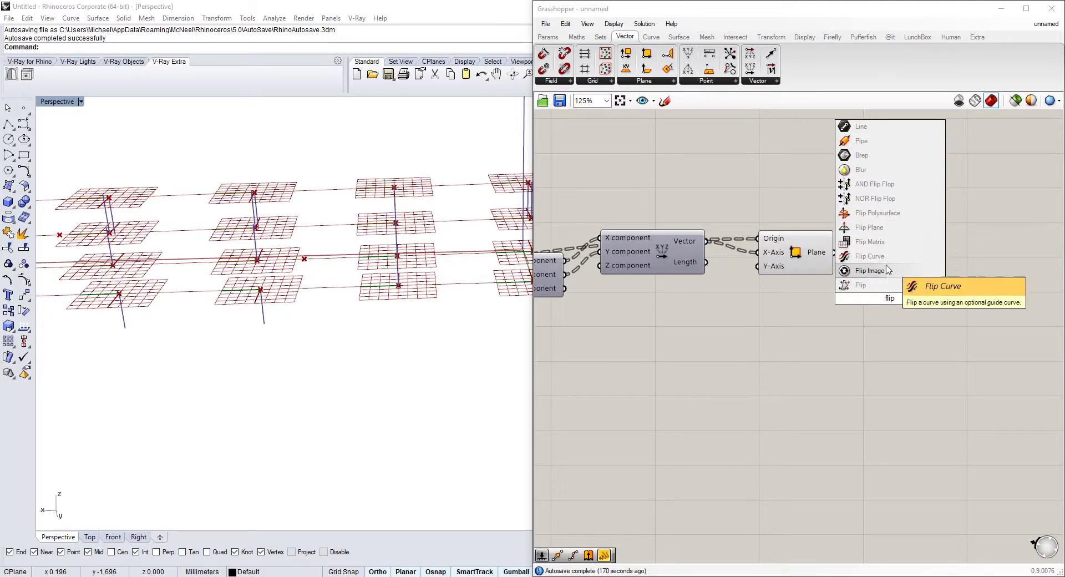
pyautogui.click(886, 285)
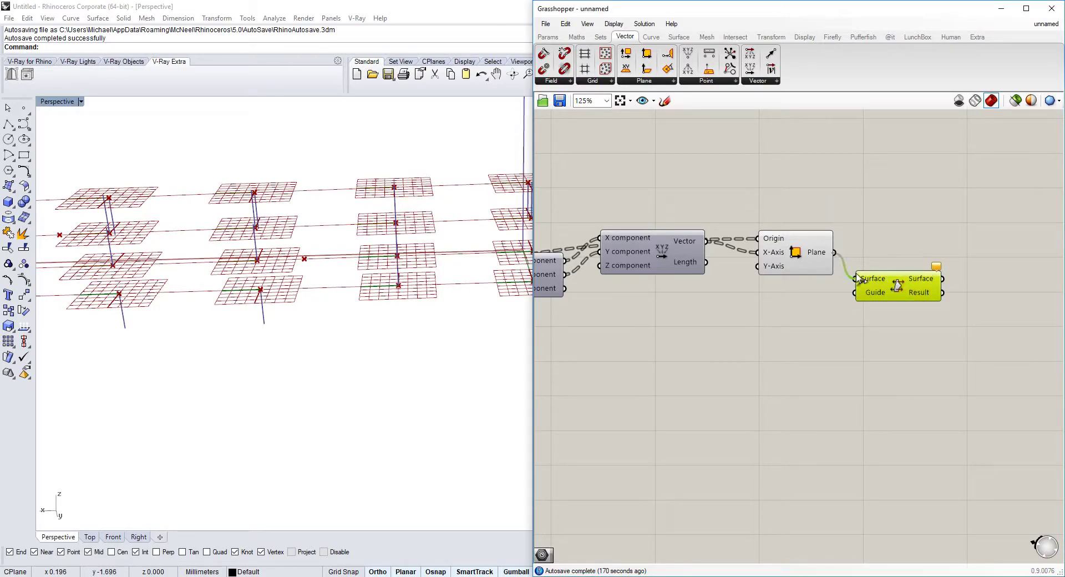
# Step: Add an XY Plane component below Construct Plane and connect its Plane output to the Flip component's Guide input
pyautogui.doubleClick(825, 334)
pyautogui.write('x')
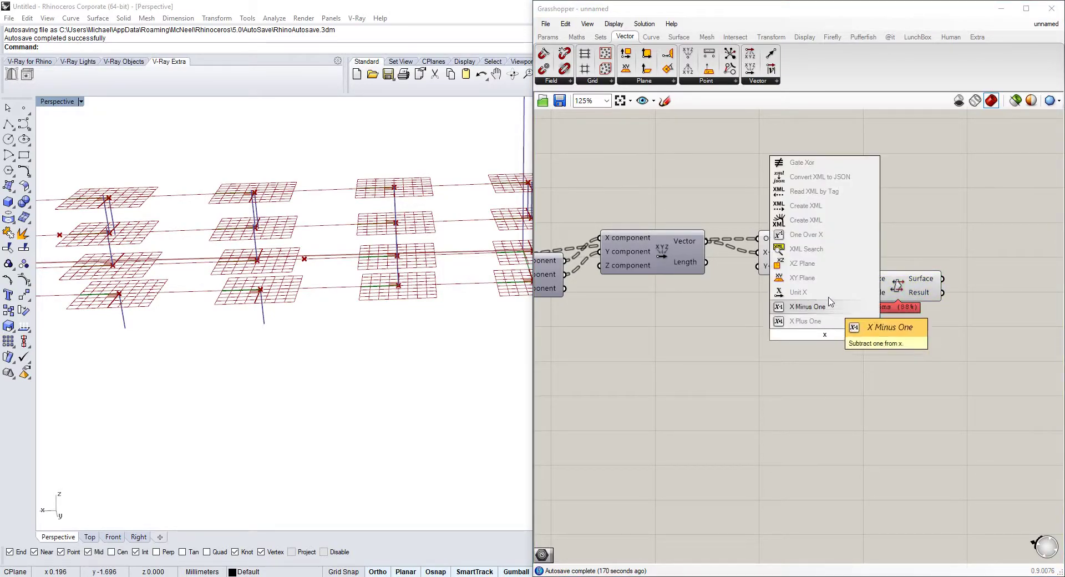
pyautogui.click(826, 280)
pyautogui.click(861, 297)
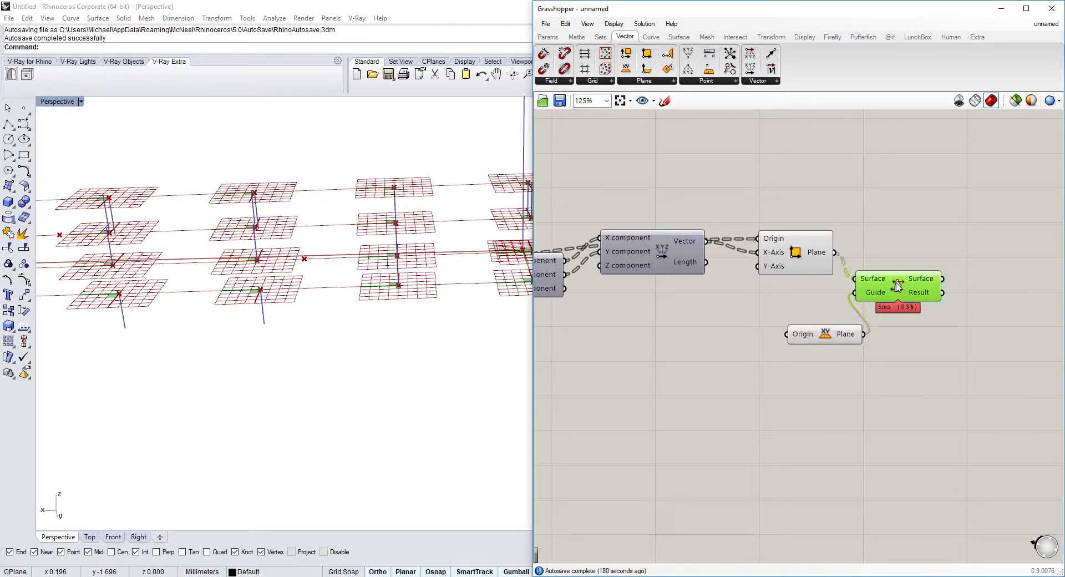
# Step: Hide the Construct Plane preview and reposition the Flip component slightly away from it
pyautogui.click(822, 266)
pyautogui.rightClick(800, 258)
pyautogui.click(834, 281)
pyautogui.click(886, 298)
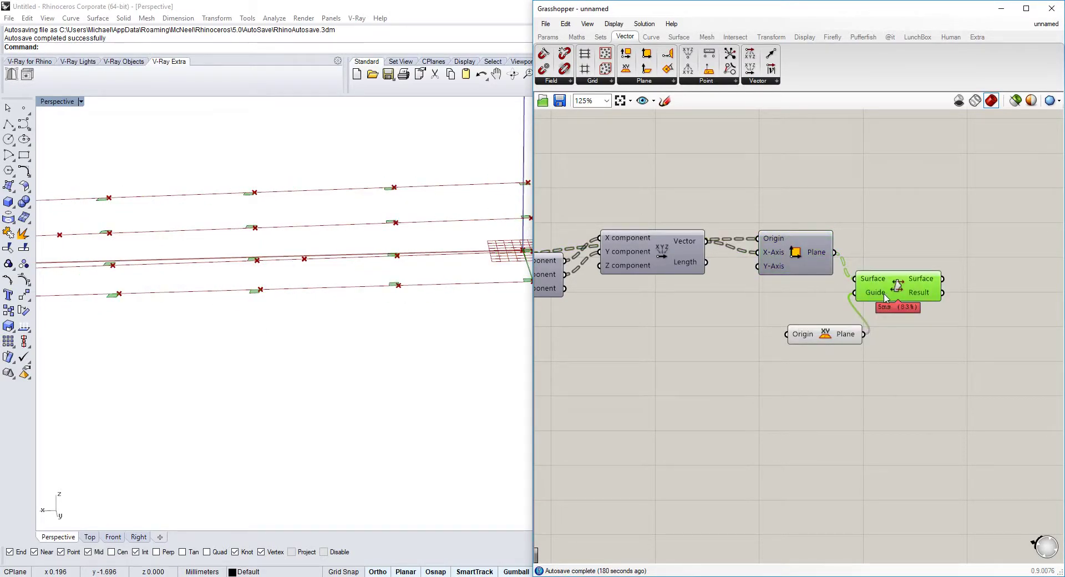
pyautogui.moveTo(886, 293); pyautogui.dragTo(897, 284)
pyautogui.doubleClick(869, 225)
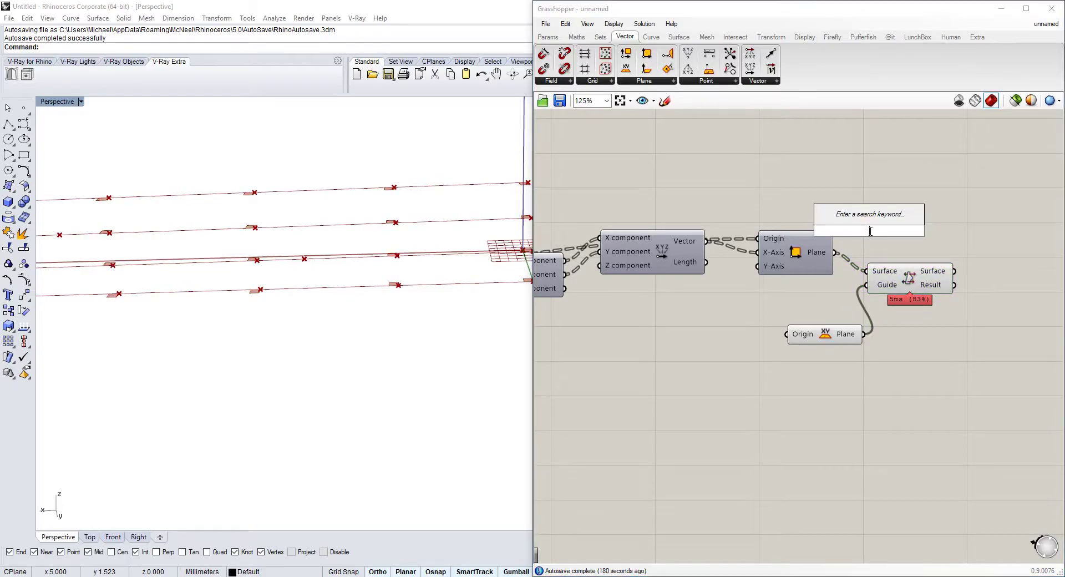
pyautogui.write('plane')
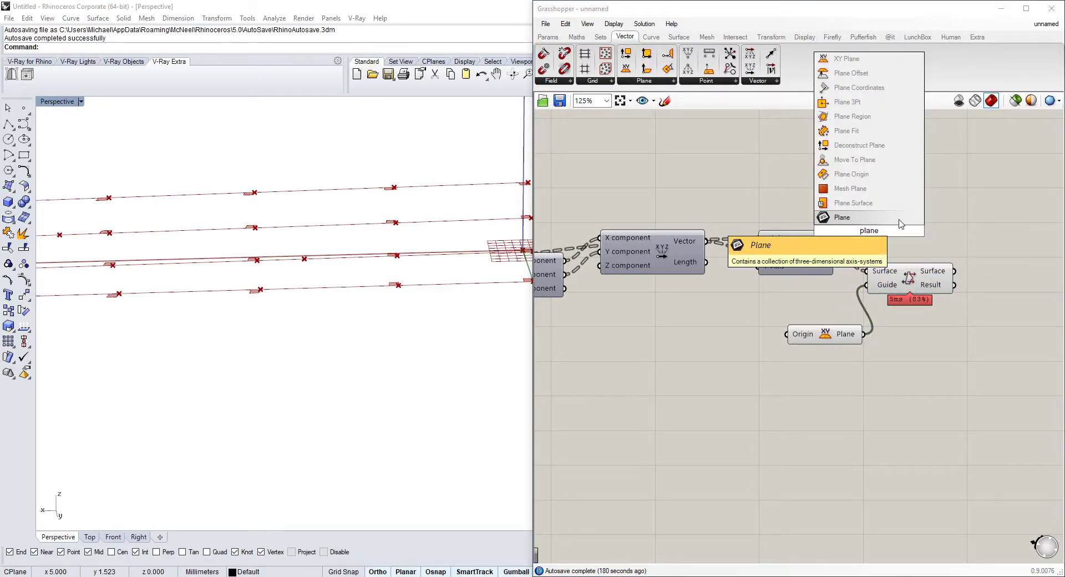
pyautogui.write(' flip')
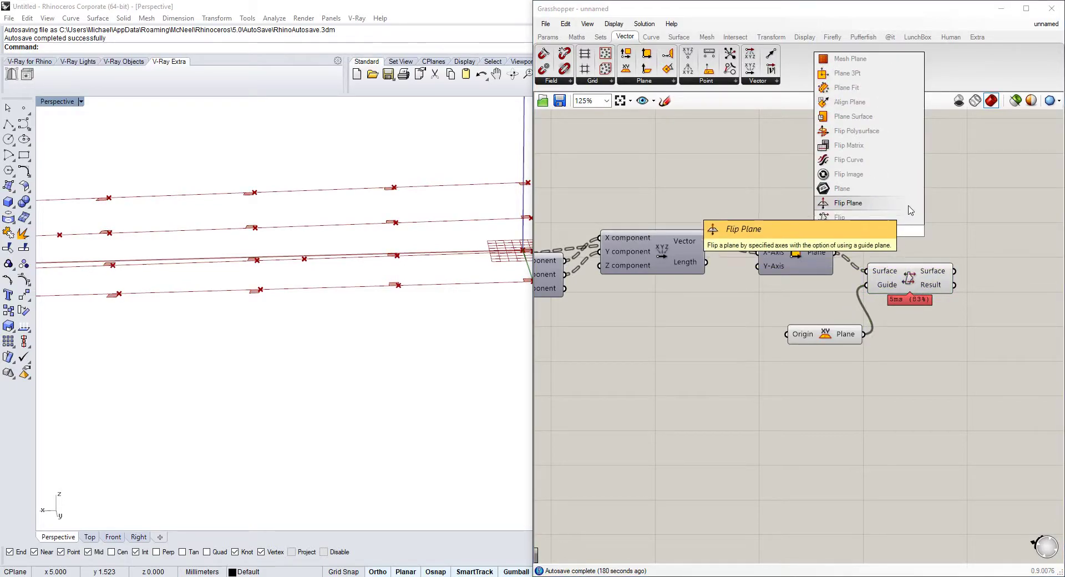
pyautogui.click(904, 209)
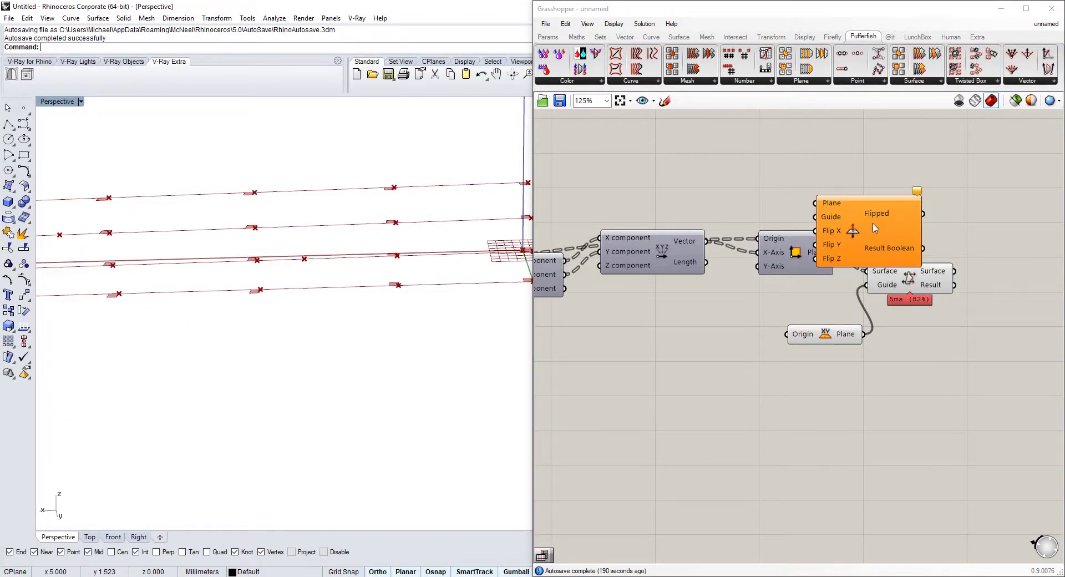
pyautogui.click(875, 226)
pyautogui.press('Delete')
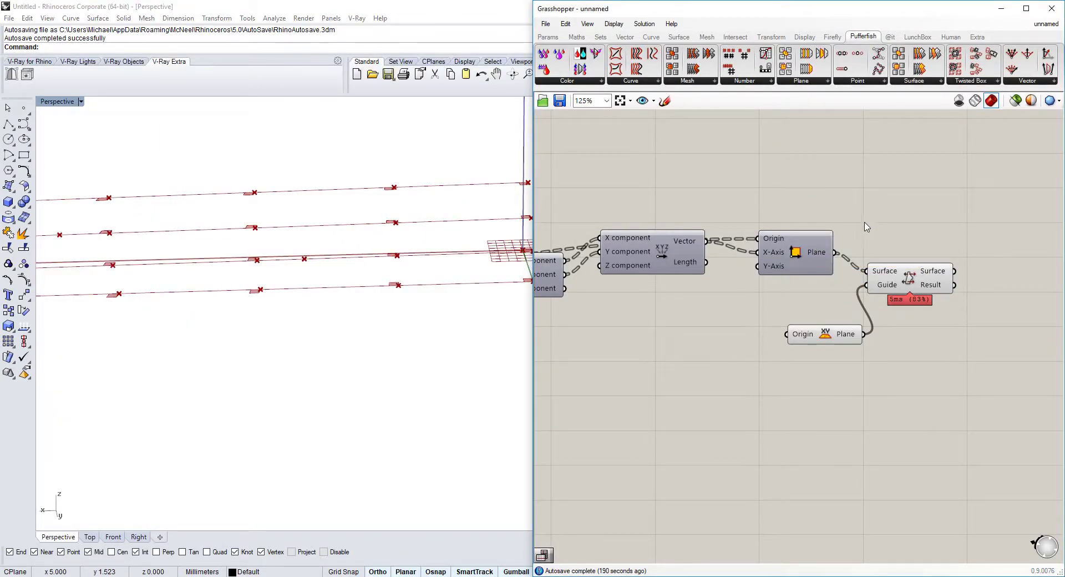
# Step: Try a Plane Normal component as an alternative after Construct Plane
pyautogui.click(692, 39)
pyautogui.click(626, 36)
pyautogui.click(666, 83)
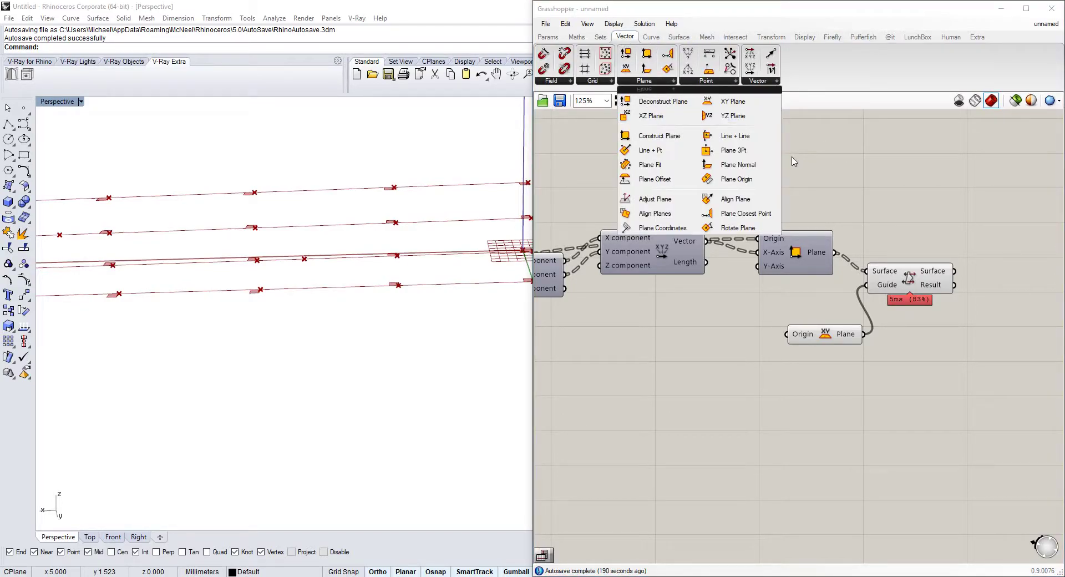
pyautogui.click(763, 164)
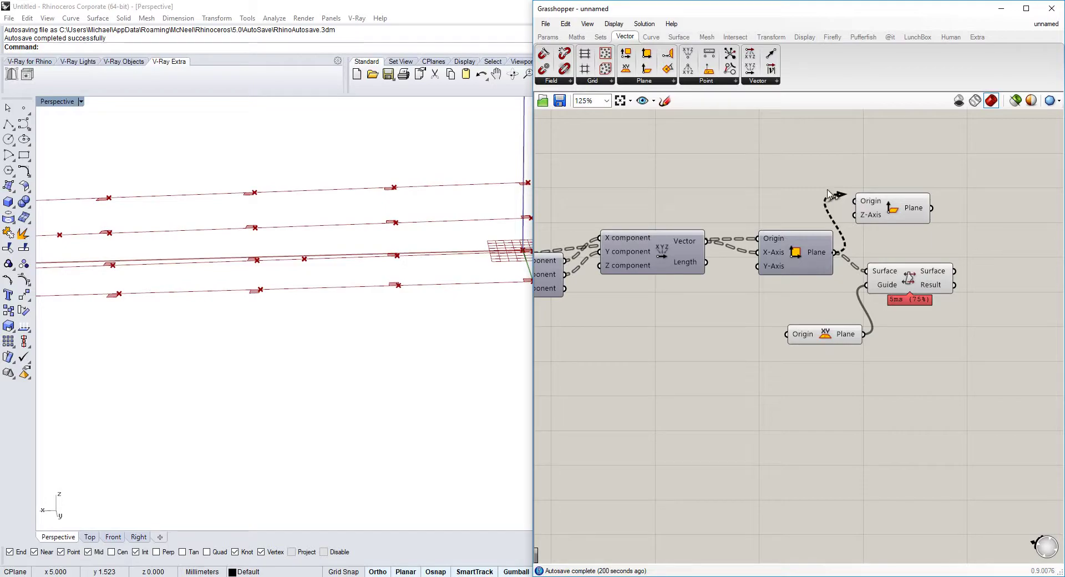
# Step: Add an Adjust Plane component and connect Construct Plane's Plane output to its Plane input
pyautogui.click(624, 82)
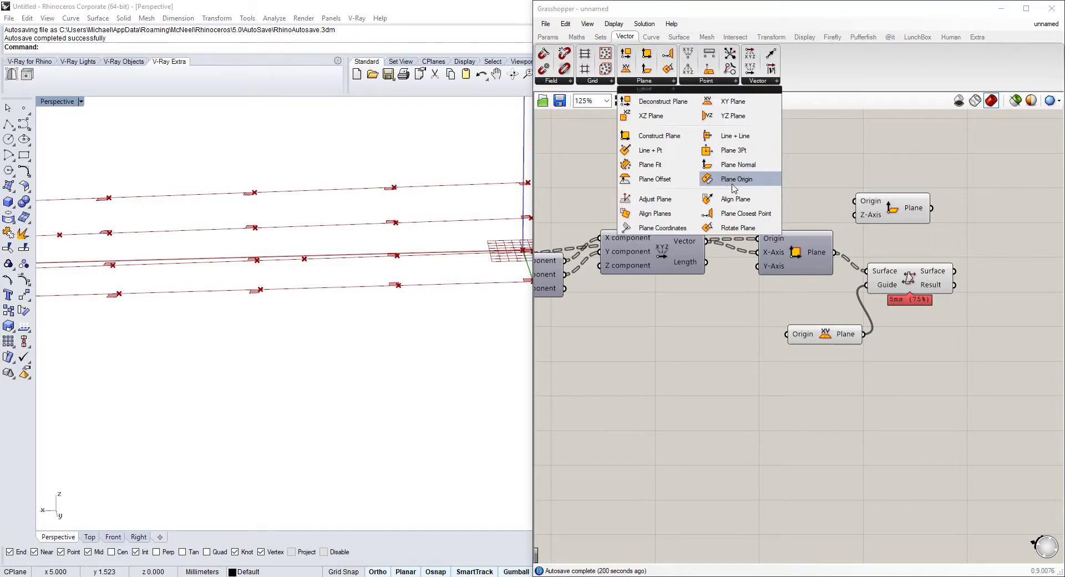
pyautogui.moveTo(654, 198); pyautogui.dragTo(830, 180)
pyautogui.moveTo(702, 206)
pyautogui.moveTo(420, 236); pyautogui.dragTo(370, 216, button='right')
pyautogui.scroll(5, 412, 277)
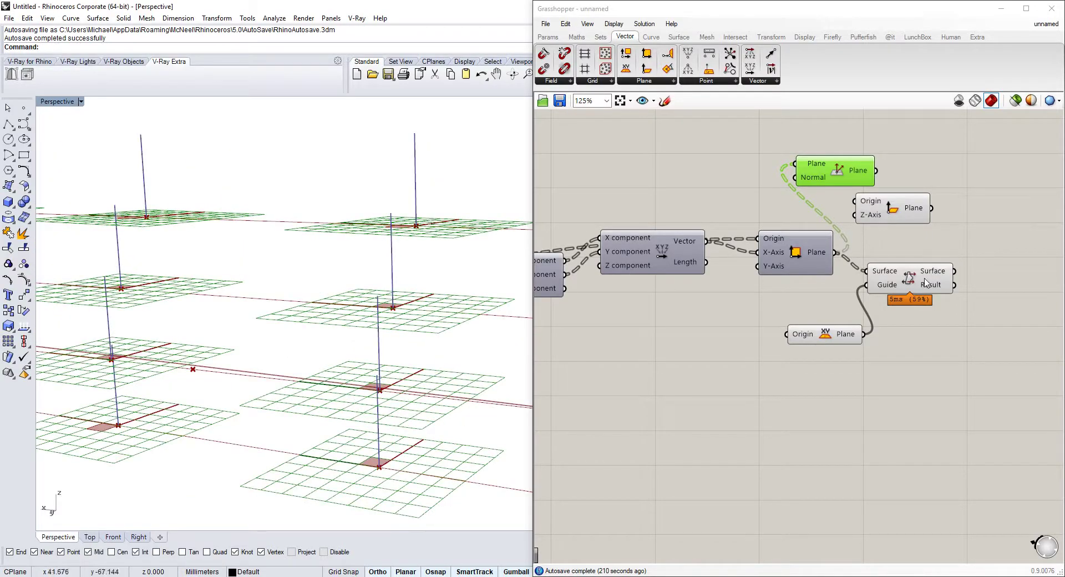
# Step: Delete the unused Plane Normal component and the surface Flip component
pyautogui.click(895, 216)
pyautogui.press('Delete')
pyautogui.click(909, 277)
pyautogui.press('Delete')
# Step: Show the Construct Plane preview and hide Adjust Plane's preview to examine the unadjusted plane directions
pyautogui.click(794, 247)
pyautogui.rightClick(794, 247)
pyautogui.click(816, 270)
pyautogui.rightClick(837, 167)
pyautogui.click(858, 189)
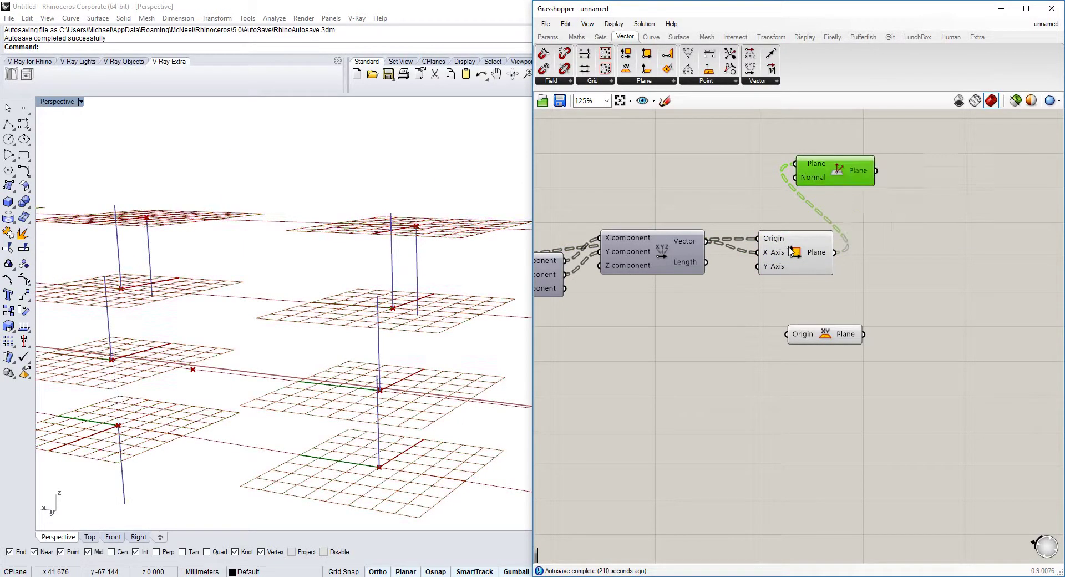
pyautogui.click(799, 240)
pyautogui.moveTo(451, 236); pyautogui.dragTo(502, 283, button='right')
# Step: Turn Adjust Plane's preview back on, hide Construct Plane's preview, and place Adjust Plane to the right of Construct Plane
pyautogui.click(838, 171)
pyautogui.rightClick(839, 173)
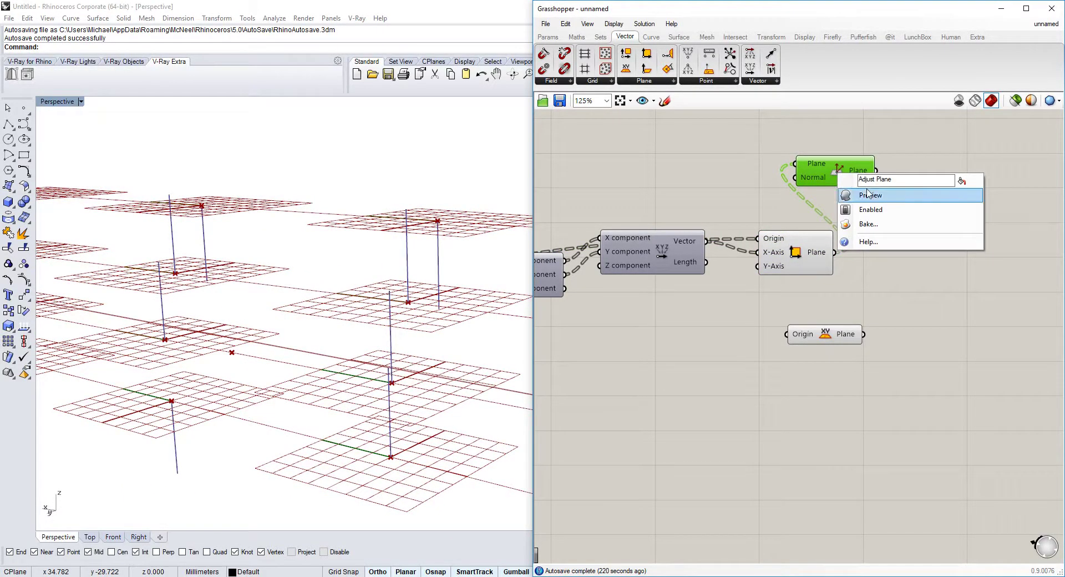
pyautogui.click(868, 192)
pyautogui.click(796, 247)
pyautogui.rightClick(794, 252)
pyautogui.click(817, 271)
pyautogui.moveTo(828, 180); pyautogui.dragTo(919, 217)
pyautogui.moveTo(516, 277); pyautogui.dragTo(502, 302, button='right')
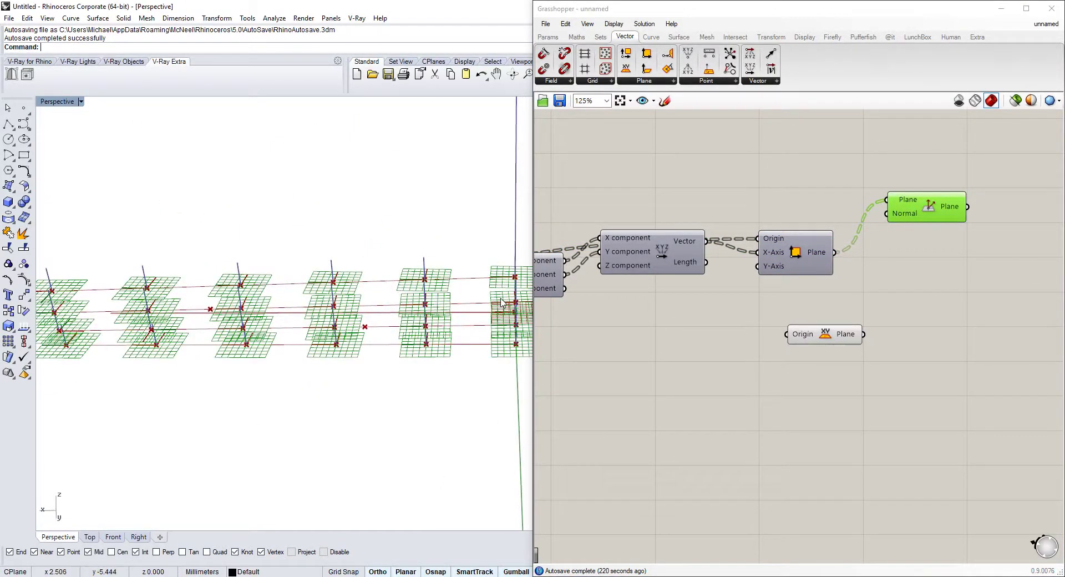
# Step: Add a Rectangle component and connect Adjust Plane's Plane output to its Plane input
pyautogui.moveTo(848, 275); pyautogui.dragTo(725, 287, button='right')
pyautogui.doubleClick(862, 269)
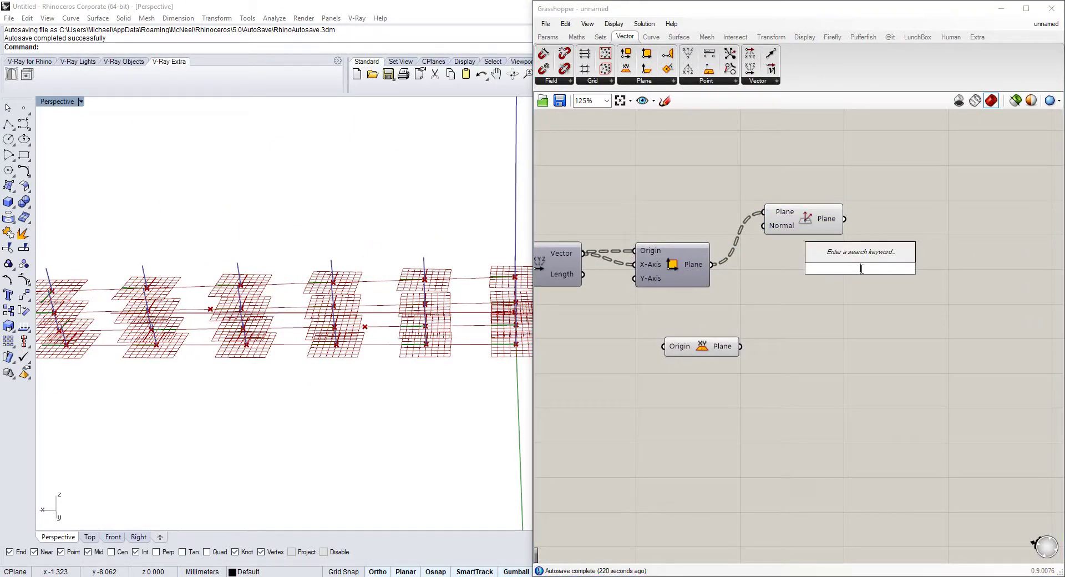
pyautogui.write('create')
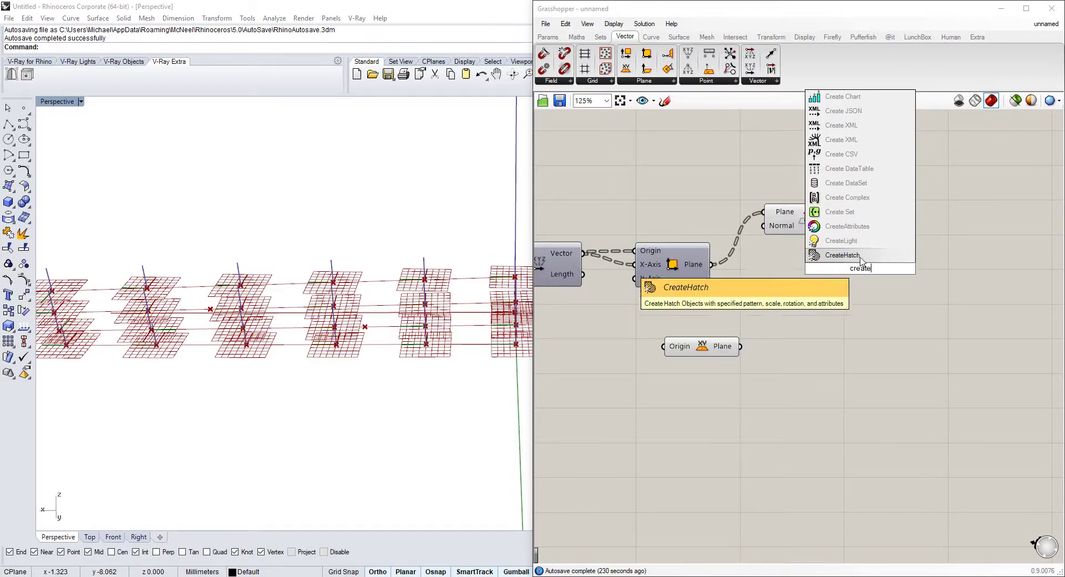
pyautogui.click(842, 278)
pyautogui.doubleClick(842, 276)
pyautogui.write('rectange')
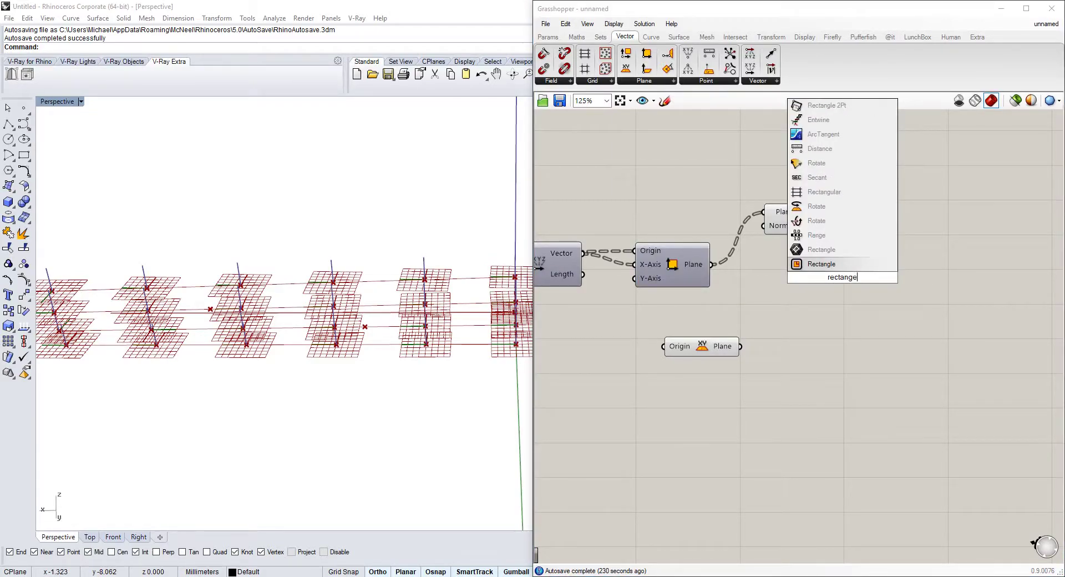
pyautogui.press('Return')
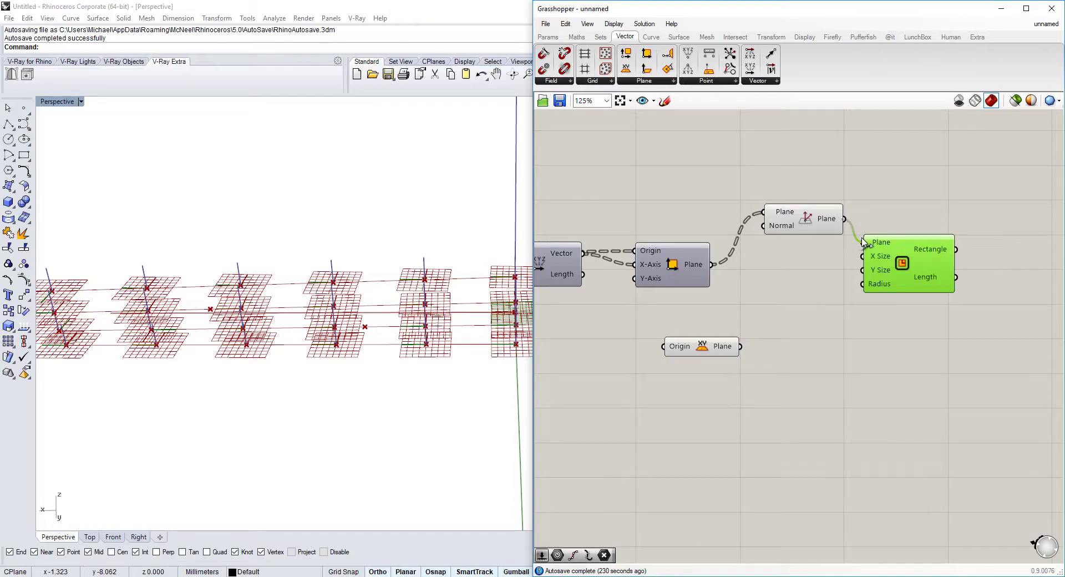
# Step: Trace the definition back to locate the line's length slider and the slider feeding Divide Curve's Count input
pyautogui.moveTo(871, 254); pyautogui.dragTo(946, 235, button='right')
pyautogui.scroll(-3, 947, 235)
pyautogui.moveTo(754, 263); pyautogui.dragTo(1017, 230, button='right')
pyautogui.scroll(2, 765, 257)
pyautogui.scroll(-2, 1016, 230)
pyautogui.moveTo(760, 253); pyautogui.dragTo(983, 228, button='right')
pyautogui.scroll(2, 698, 226)
pyautogui.moveTo(786, 221); pyautogui.dragTo(810, 248, button='right')
pyautogui.moveTo(836, 264); pyautogui.dragTo(777, 255, button='right')
pyautogui.moveTo(799, 303); pyautogui.dragTo(778, 285, button='right')
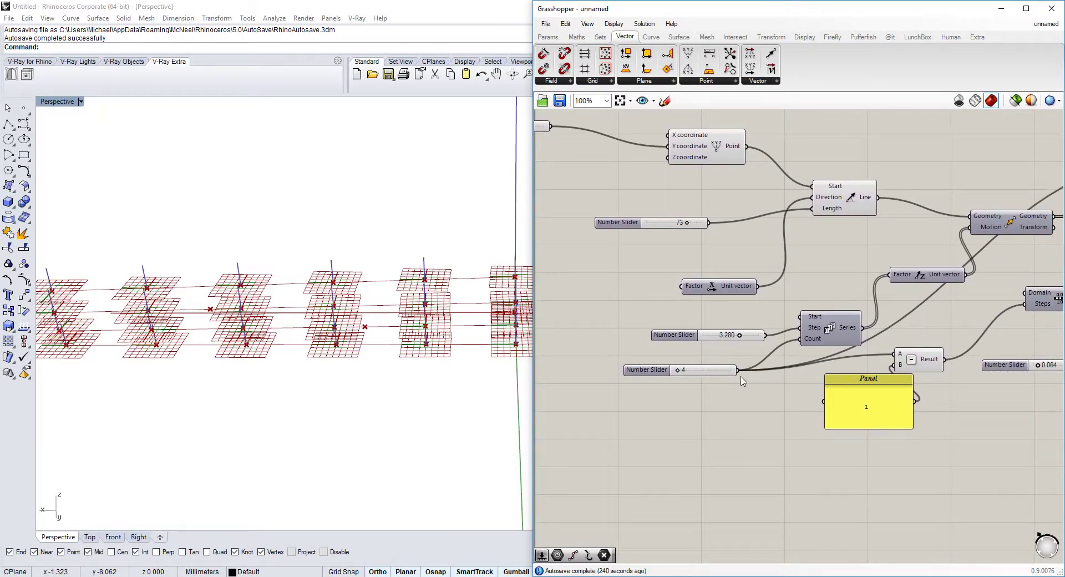
pyautogui.moveTo(853, 375); pyautogui.dragTo(726, 340, button='right')
pyautogui.scroll(-2, 669, 232)
pyautogui.moveTo(860, 233); pyautogui.dragTo(801, 231, button='right')
pyautogui.scroll(2, 916, 202)
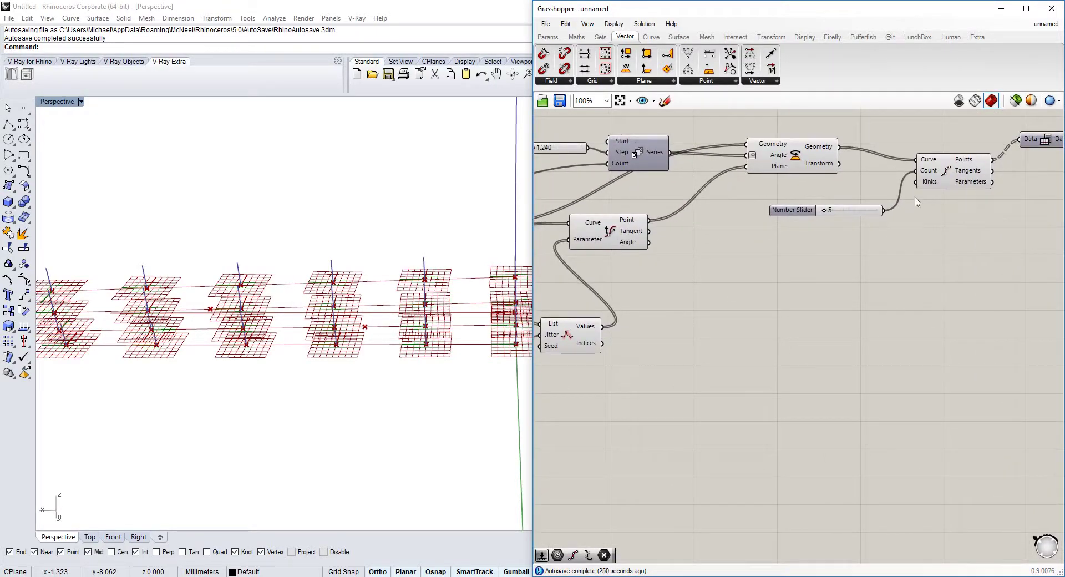
# Step: Add another Divide Curve component below the slider that feeds the existing one's Count input
pyautogui.doubleClick(933, 260)
pyautogui.write('div')
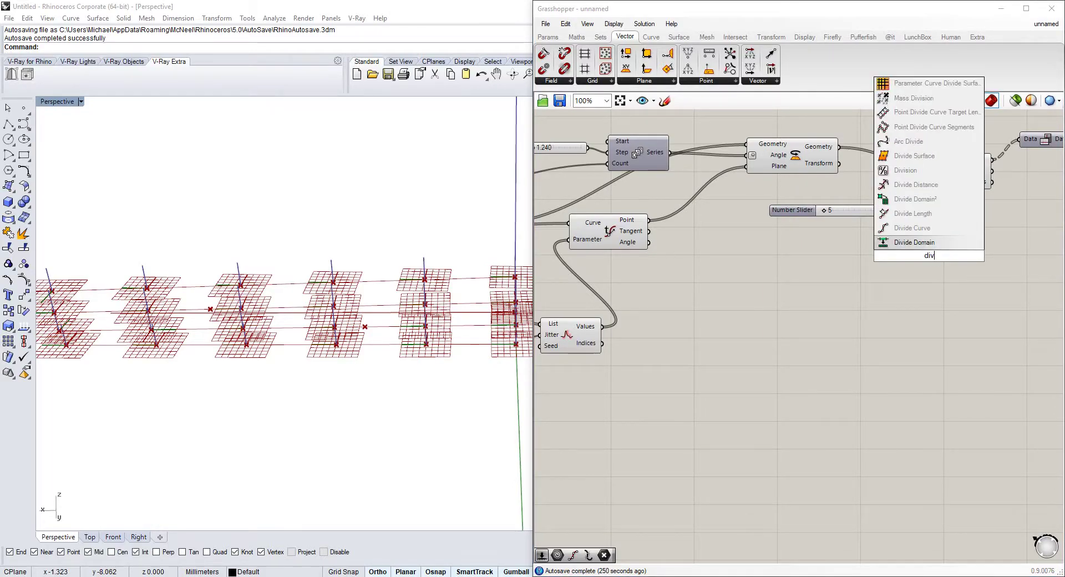
pyautogui.click(916, 227)
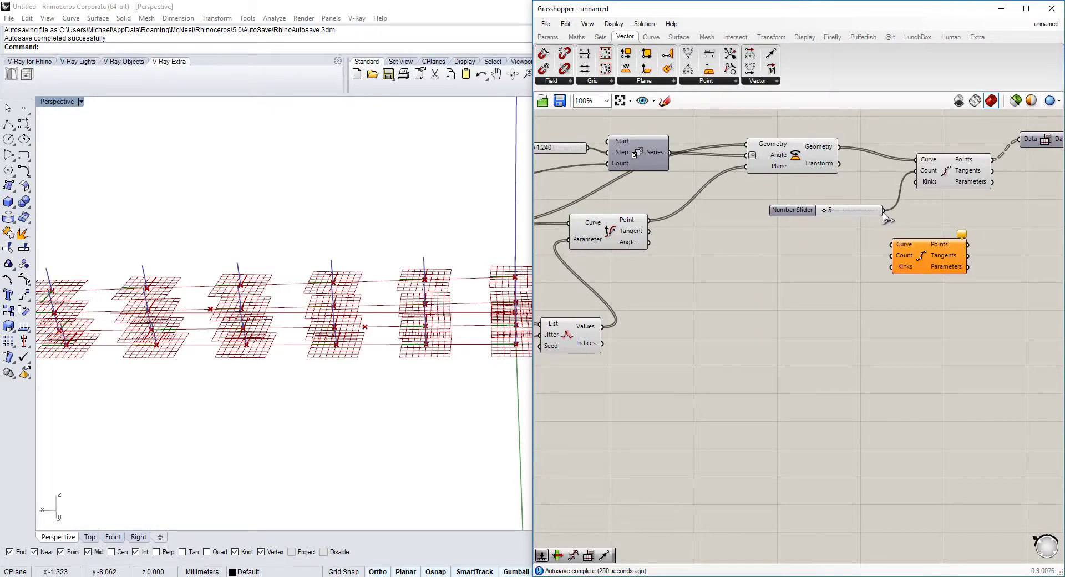
# Step: Add a Division component, connecting the line's length slider to A and the Divide Curve count slider to B
pyautogui.doubleClick(867, 250)
pyautogui.write('divis')
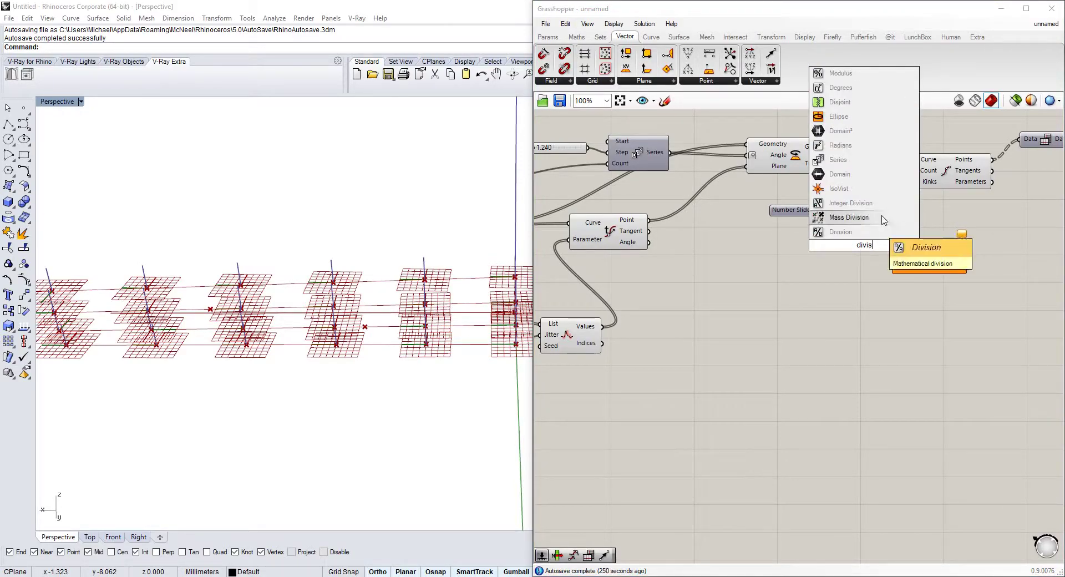
pyautogui.click(867, 232)
pyautogui.moveTo(875, 234); pyautogui.dragTo(608, 217)
# Step: Move the Division component near Rectangle and connect its Result output to Rectangle's Y Size input
pyautogui.scroll(-5, 914, 216)
pyautogui.scroll(3, 682, 223)
pyautogui.moveTo(1049, 195); pyautogui.dragTo(716, 247, button='right')
pyautogui.scroll(3, 735, 246)
pyautogui.moveTo(810, 258); pyautogui.dragTo(1063, 260)
pyautogui.moveTo(1064, 260); pyautogui.dragTo(816, 284, button='right')
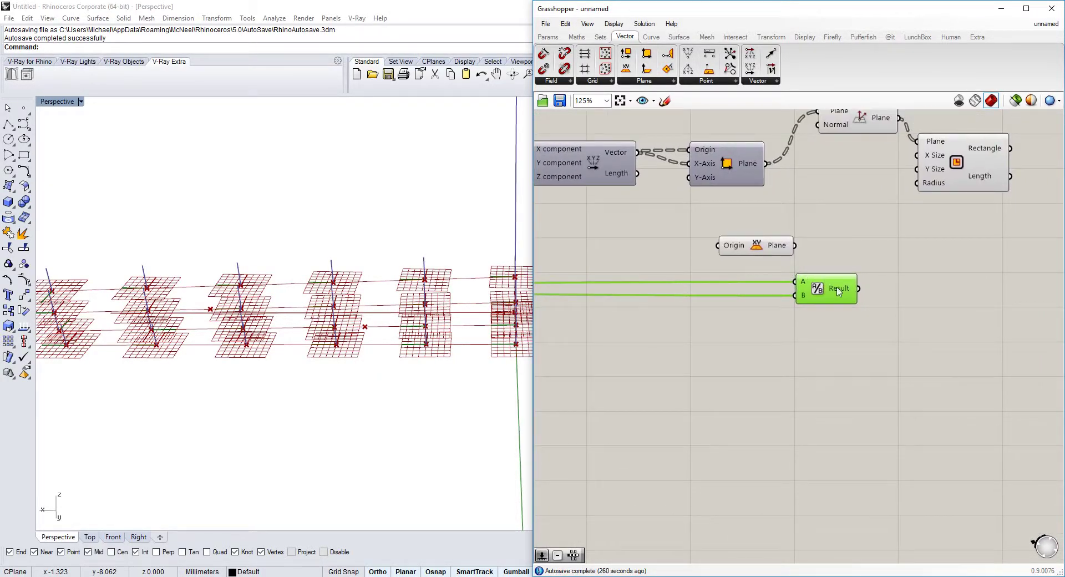
pyautogui.moveTo(910, 197); pyautogui.dragTo(872, 237, button='right')
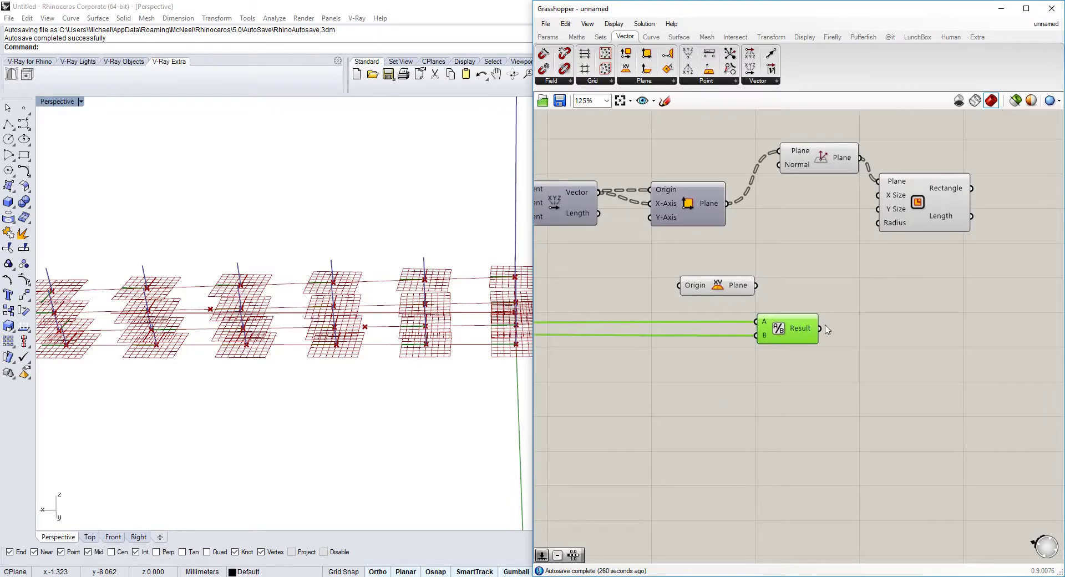
pyautogui.moveTo(877, 208); pyautogui.dragTo(877, 208)
# Step: Hide Adjust Plane's preview and inspect the rectangles along the storey lines in the Perspective viewport
pyautogui.moveTo(478, 294); pyautogui.dragTo(388, 315, button='right')
pyautogui.scroll(4, 410, 299)
pyautogui.moveTo(442, 281); pyautogui.dragTo(659, 268, button='right')
pyautogui.click(821, 161)
pyautogui.rightClick(820, 159)
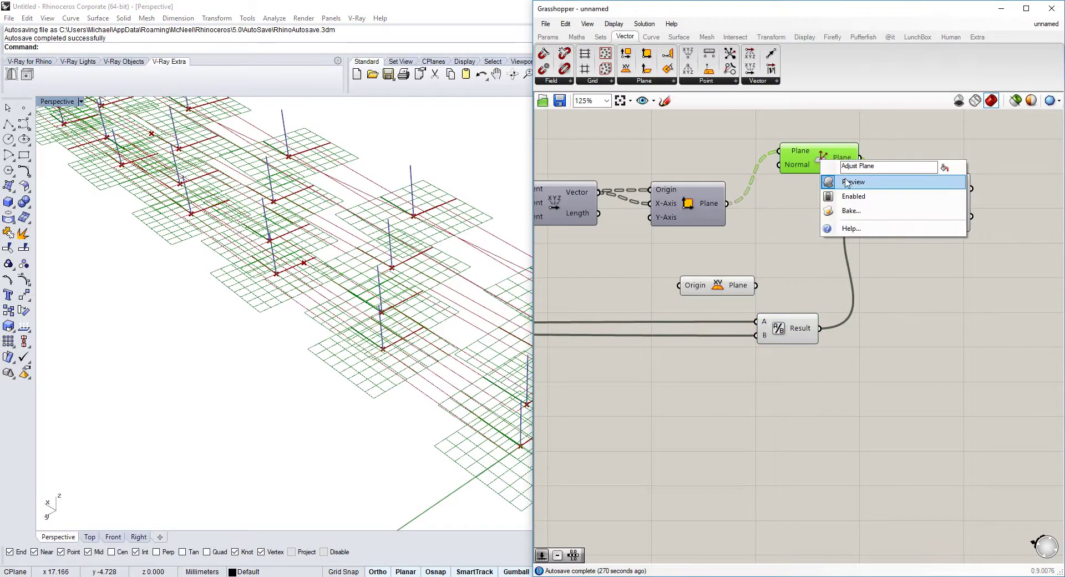
pyautogui.click(837, 181)
pyautogui.moveTo(497, 214); pyautogui.dragTo(402, 175, button='right')
pyautogui.scroll(3, 424, 207)
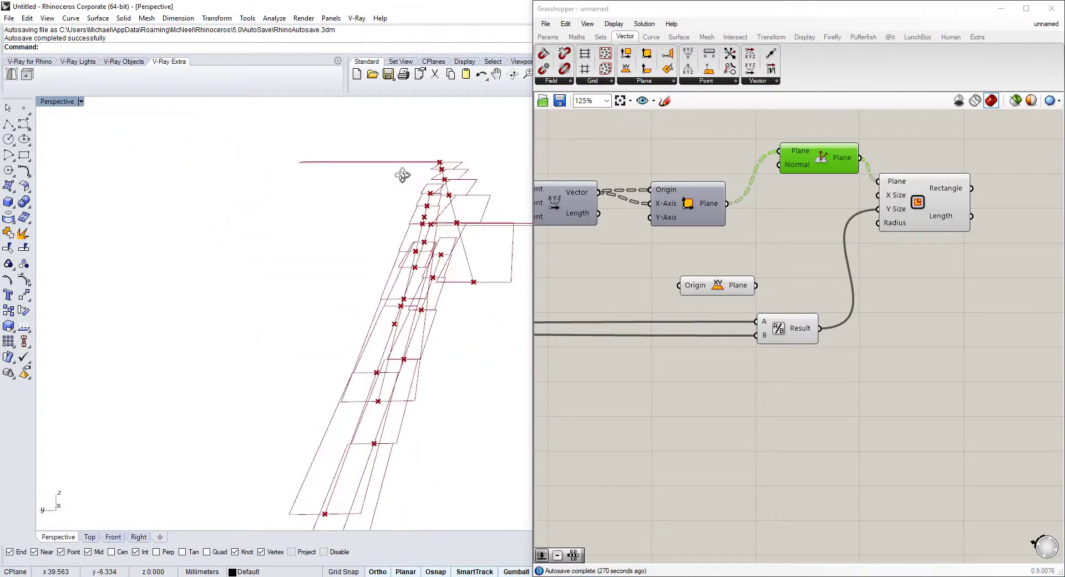
pyautogui.moveTo(433, 228); pyautogui.dragTo(480, 267, button='right')
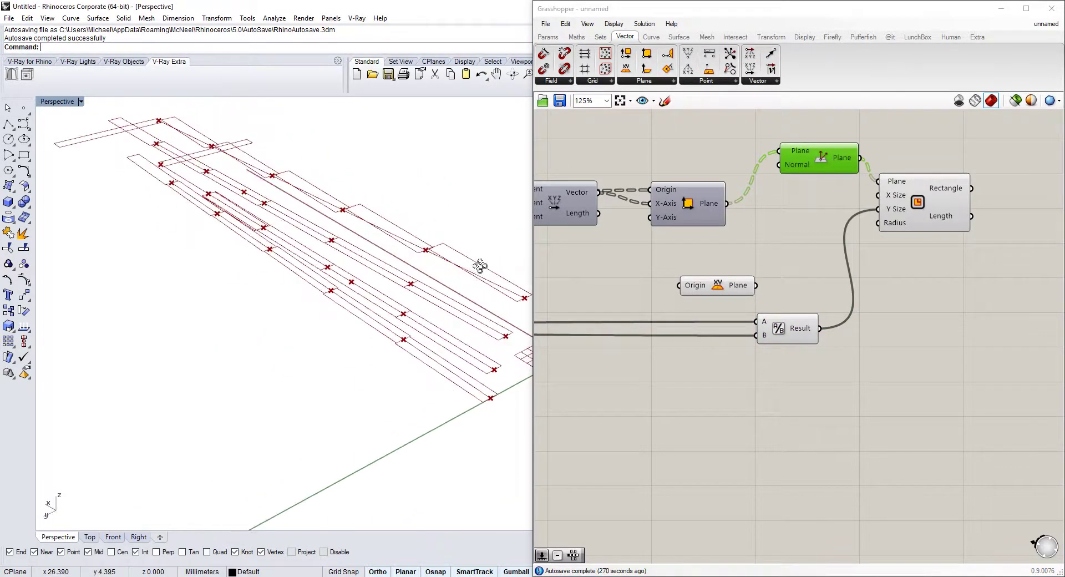
# Step: Review the definition from the line and storey components through to the Rectangle component's inputs
pyautogui.scroll(-4, 787, 286)
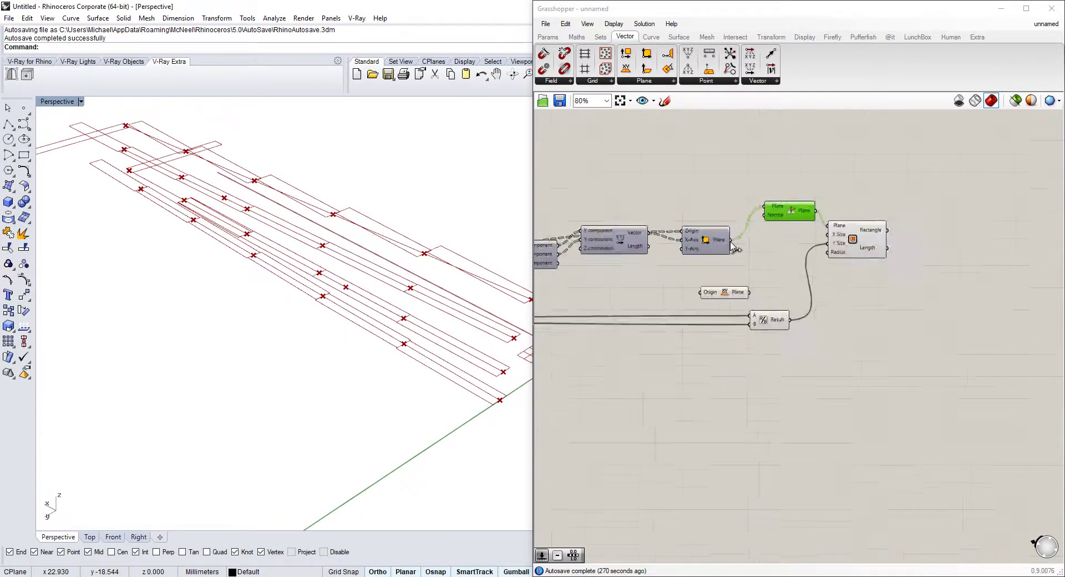
pyautogui.scroll(-2, 294, 176)
pyautogui.scroll(-2, 702, 282)
pyautogui.moveTo(701, 282); pyautogui.dragTo(982, 286, button='right')
pyautogui.scroll(3, 668, 293)
pyautogui.scroll(-2, 668, 292)
pyautogui.moveTo(668, 292); pyautogui.dragTo(862, 215, button='right')
pyautogui.scroll(-2, 761, 303)
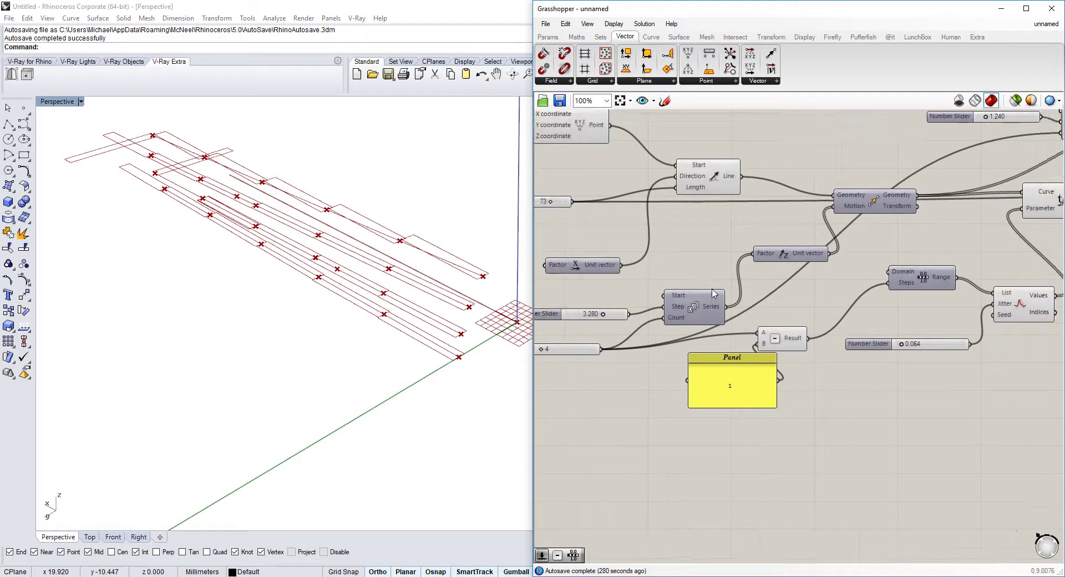
pyautogui.scroll(5, 786, 263)
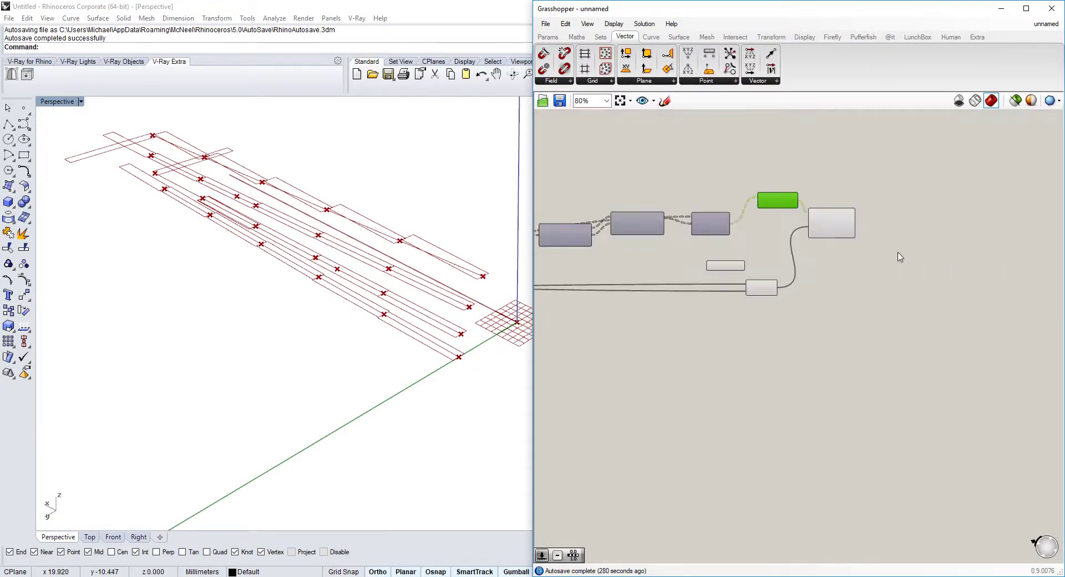
pyautogui.scroll(4, 855, 238)
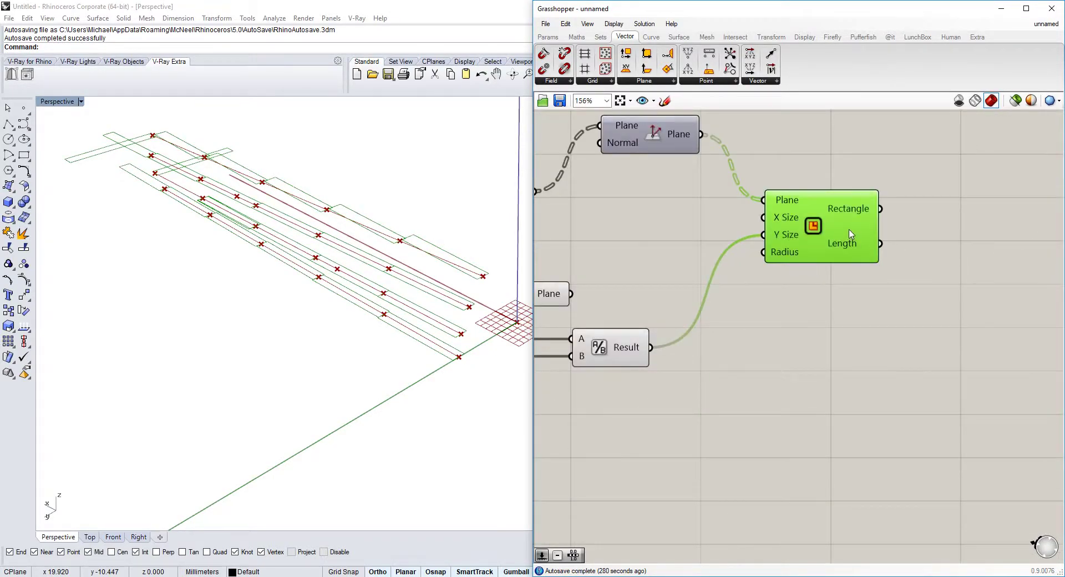
# Step: Add a number slider set to 10 and connect it to Rectangle's X Size input
pyautogui.doubleClick(747, 258)
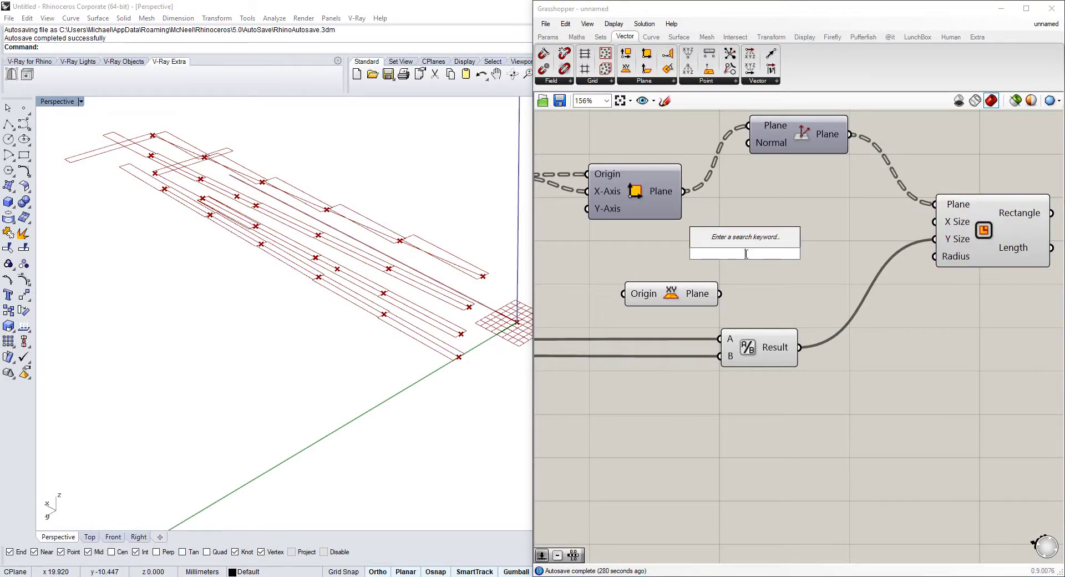
pyautogui.doubleClick(719, 276)
pyautogui.write('2')
pyautogui.press('Return')
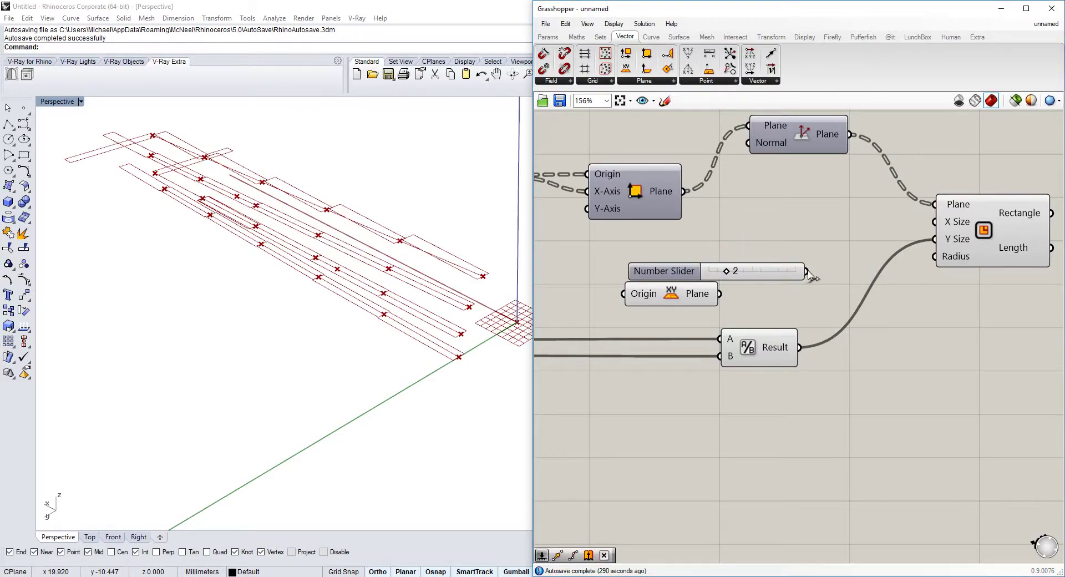
pyautogui.moveTo(938, 230); pyautogui.dragTo(938, 227)
pyautogui.moveTo(727, 272); pyautogui.dragTo(806, 271)
# Step: Inspect the widened rectangles in the Perspective viewport with the Rectangle component selected
pyautogui.moveTo(287, 271); pyautogui.dragTo(398, 248, button='right')
pyautogui.scroll(3, 377, 259)
pyautogui.moveTo(407, 305); pyautogui.dragTo(405, 322, button='right')
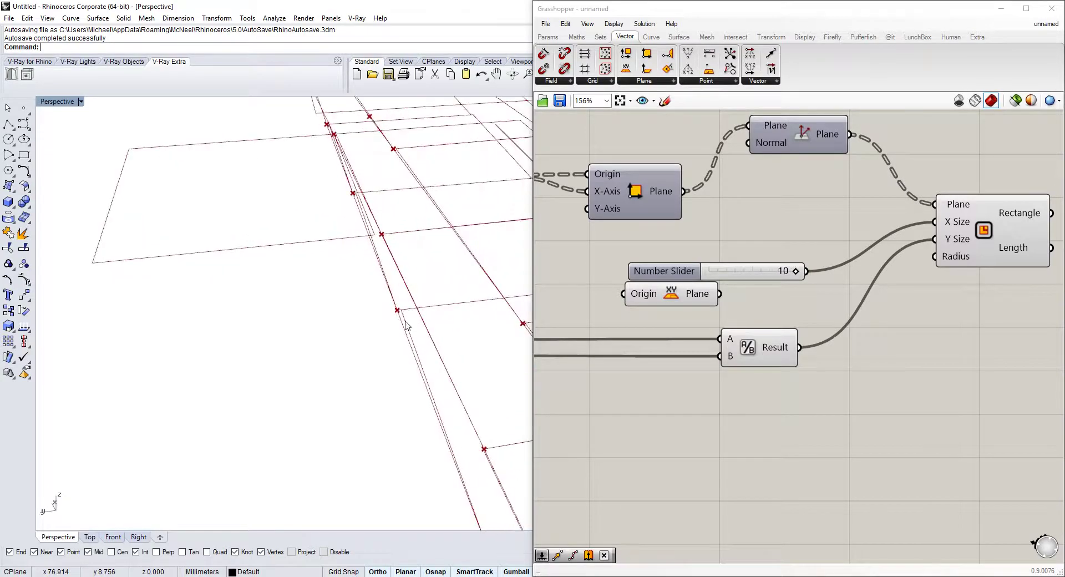
pyautogui.moveTo(397, 236); pyautogui.dragTo(345, 183, button='right')
pyautogui.moveTo(408, 273); pyautogui.dragTo(397, 243, button='right')
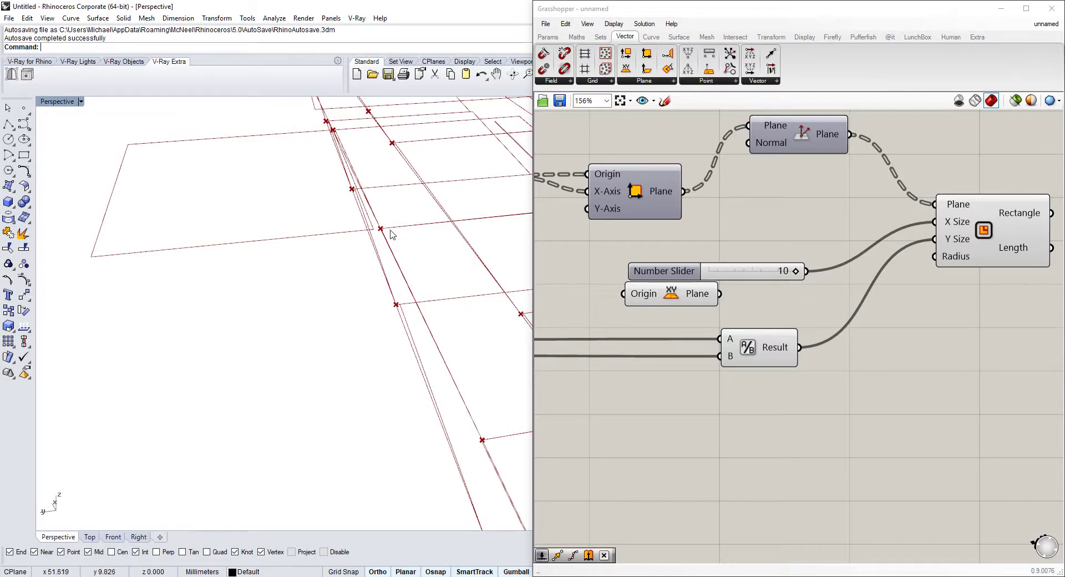
pyautogui.click(1011, 231)
pyautogui.moveTo(370, 222); pyautogui.dragTo(287, 308, button='right')
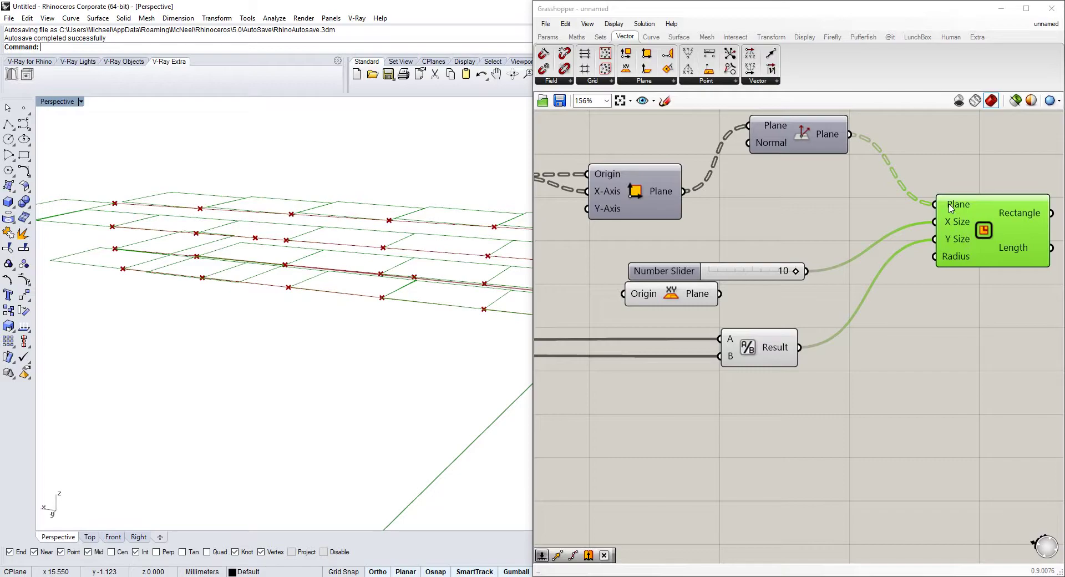
pyautogui.moveTo(951, 208)
pyautogui.moveTo(389, 300); pyautogui.dragTo(322, 323, button='right')
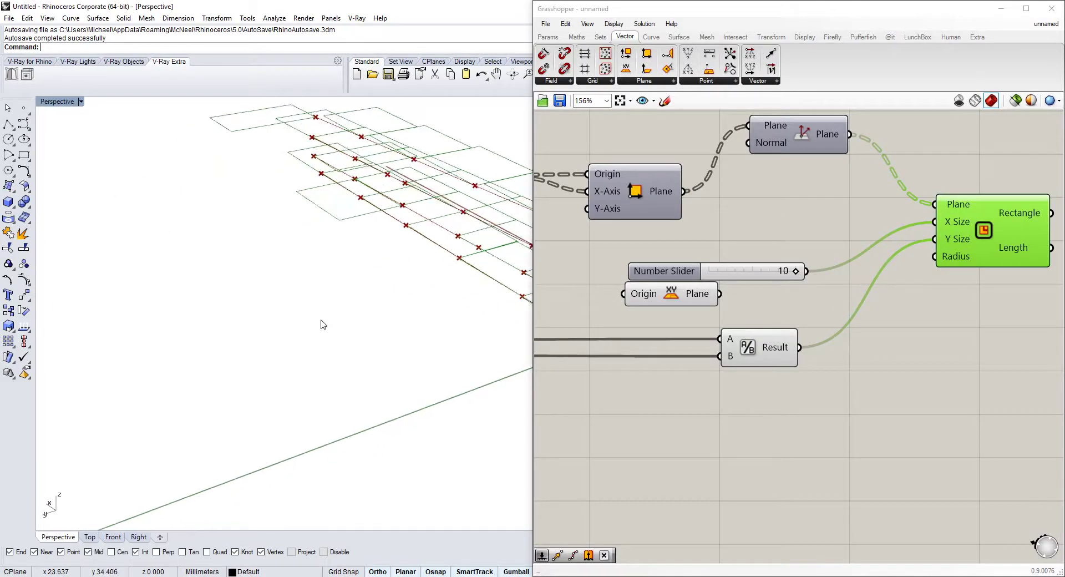
# Step: Trace the definition back from Rectangle to the Move component that stacks the storey lines and select it
pyautogui.moveTo(783, 314); pyautogui.dragTo(852, 333, button='right')
pyautogui.scroll(-3, 774, 339)
pyautogui.moveTo(539, 332); pyautogui.dragTo(819, 306, button='right')
pyautogui.scroll(-1, 819, 305)
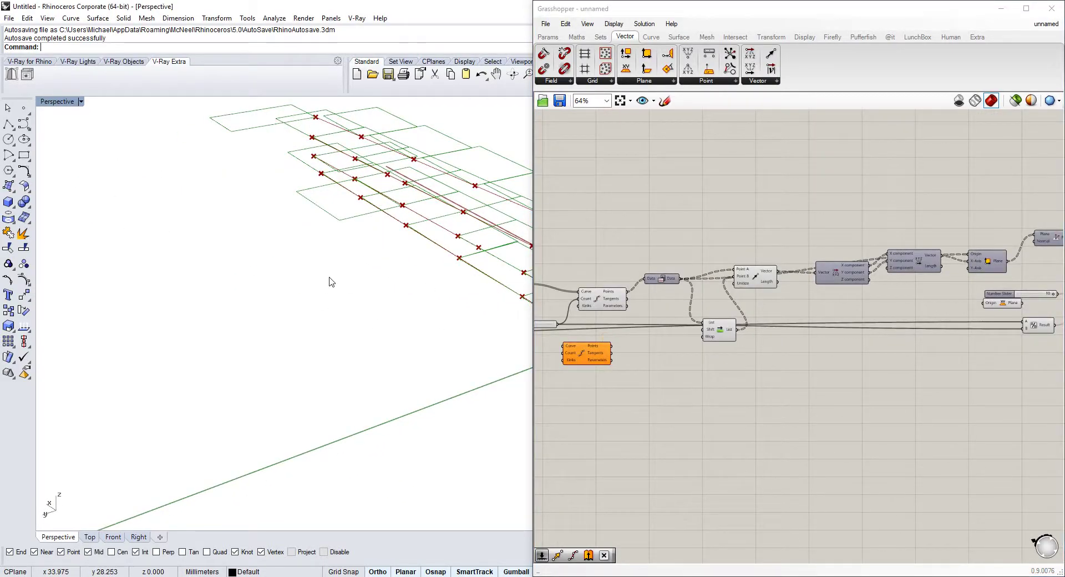
pyautogui.moveTo(331, 279); pyautogui.dragTo(326, 263, button='right')
pyautogui.moveTo(760, 330); pyautogui.dragTo(904, 328, button='right')
pyautogui.moveTo(639, 331); pyautogui.dragTo(840, 287, button='right')
pyautogui.moveTo(681, 324); pyautogui.dragTo(789, 297, button='right')
pyautogui.scroll(2, 821, 285)
pyautogui.scroll(-2, 842, 275)
pyautogui.moveTo(704, 305); pyautogui.dragTo(790, 281, button='right')
pyautogui.scroll(2, 766, 284)
pyautogui.scroll(1, 768, 285)
pyautogui.scroll(-3, 847, 277)
pyautogui.moveTo(860, 279); pyautogui.dragTo(711, 281, button='right')
pyautogui.moveTo(838, 255); pyautogui.dragTo(777, 268, button='right')
pyautogui.rightClick(702, 238)
pyautogui.click(724, 258)
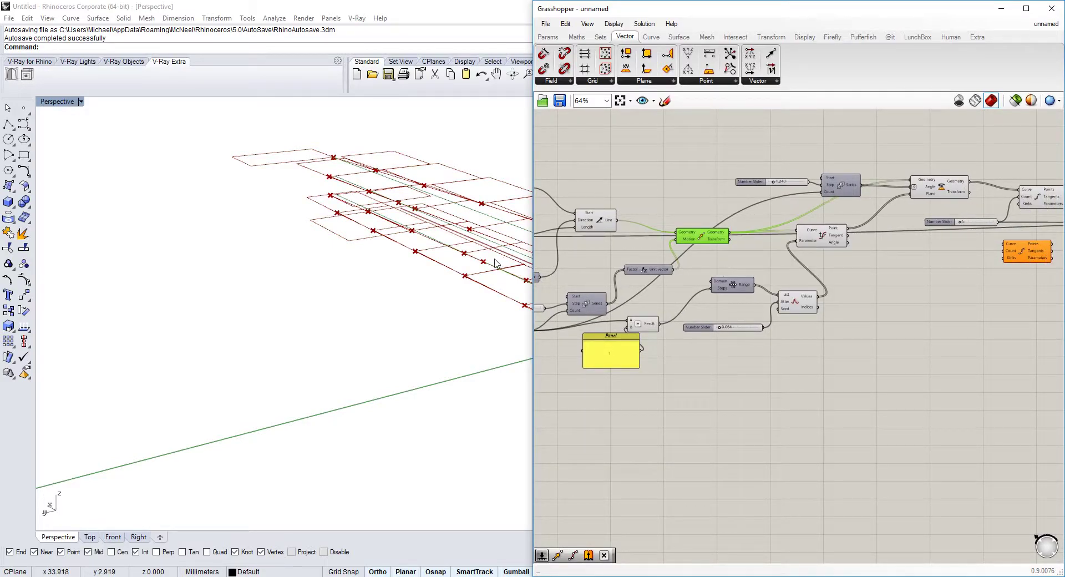
# Step: Add a second Move component next to the existing Move and a Series component above them
pyautogui.scroll(3, 750, 250)
pyautogui.doubleClick(752, 260)
pyautogui.write('move')
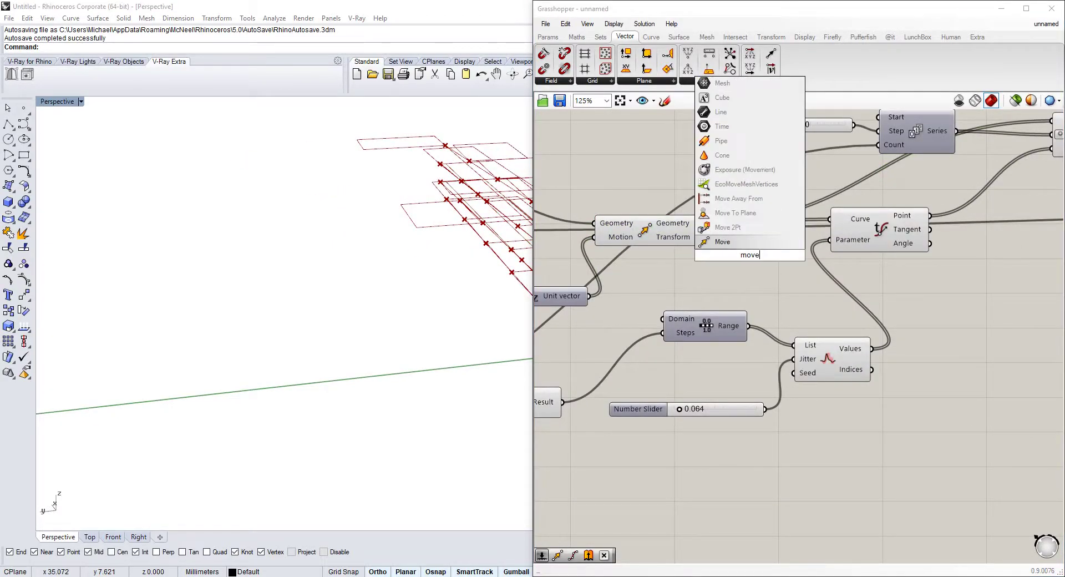
pyautogui.press('Return')
pyautogui.moveTo(627, 261); pyautogui.dragTo(814, 259, button='right')
pyautogui.doubleClick(805, 155)
pyautogui.write('ser')
pyautogui.click(801, 146)
# Step: Add a Unit Y vector component beside the new Series
pyautogui.moveTo(776, 180); pyautogui.dragTo(780, 213, button='right')
pyautogui.doubleClick(875, 195)
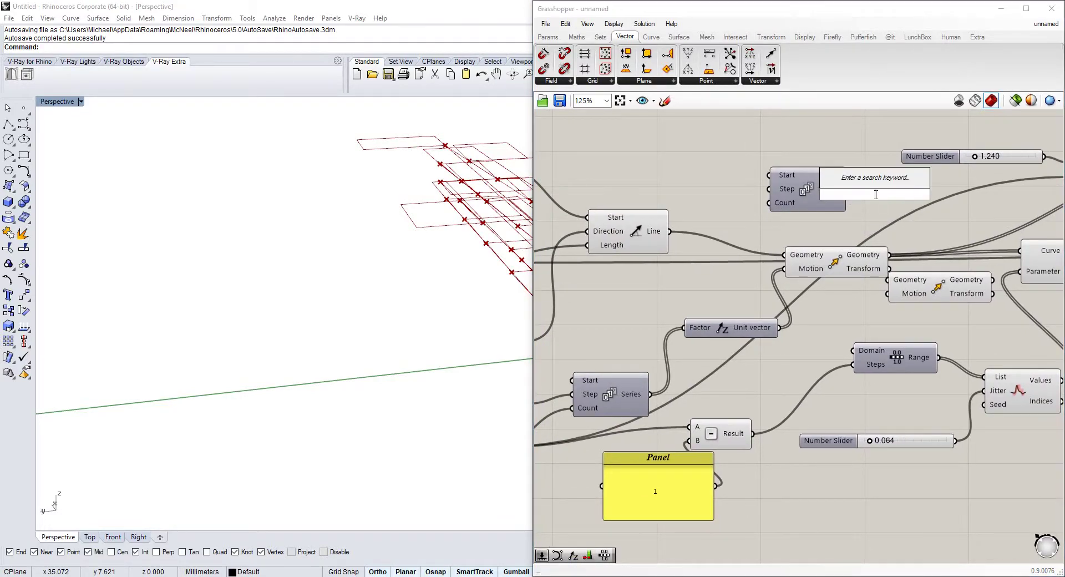
pyautogui.write('y')
pyautogui.click(854, 186)
# Step: Connect the storey-count slider to the new Series' Count input and its Series output to Unit Y's Factor
pyautogui.scroll(-1, 713, 278)
pyautogui.moveTo(713, 278); pyautogui.dragTo(985, 277, button='right')
pyautogui.scroll(-2, 985, 277)
pyautogui.moveTo(941, 232)
pyautogui.mouseDown(button='right')
pyautogui.moveTo(887, 235)
pyautogui.moveTo(932, 240)
pyautogui.mouseUp(button='right')
pyautogui.scroll(4, 930, 240)
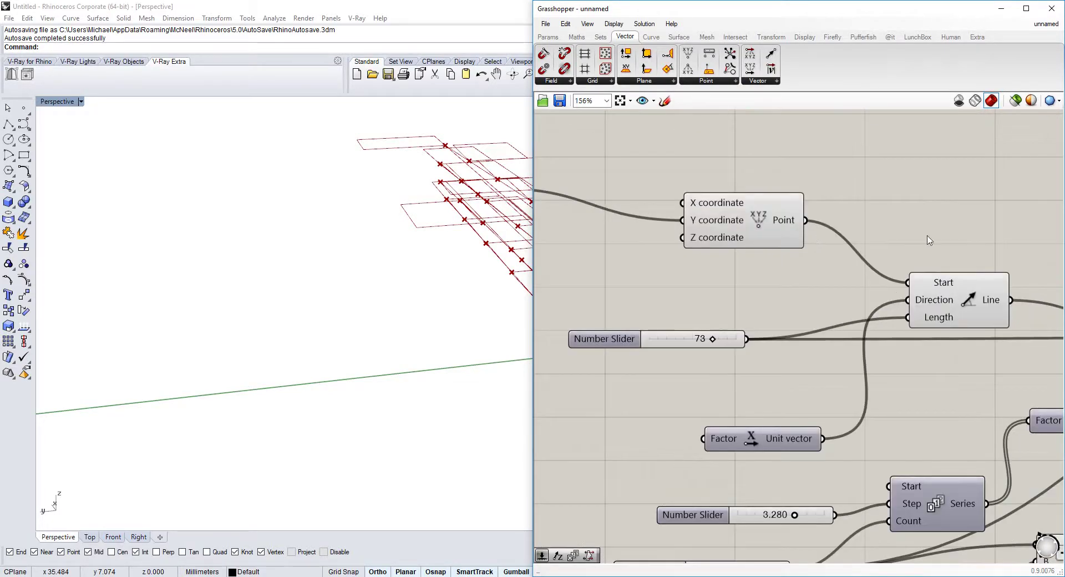
pyautogui.scroll(-2, 929, 240)
pyautogui.scroll(1, 945, 272)
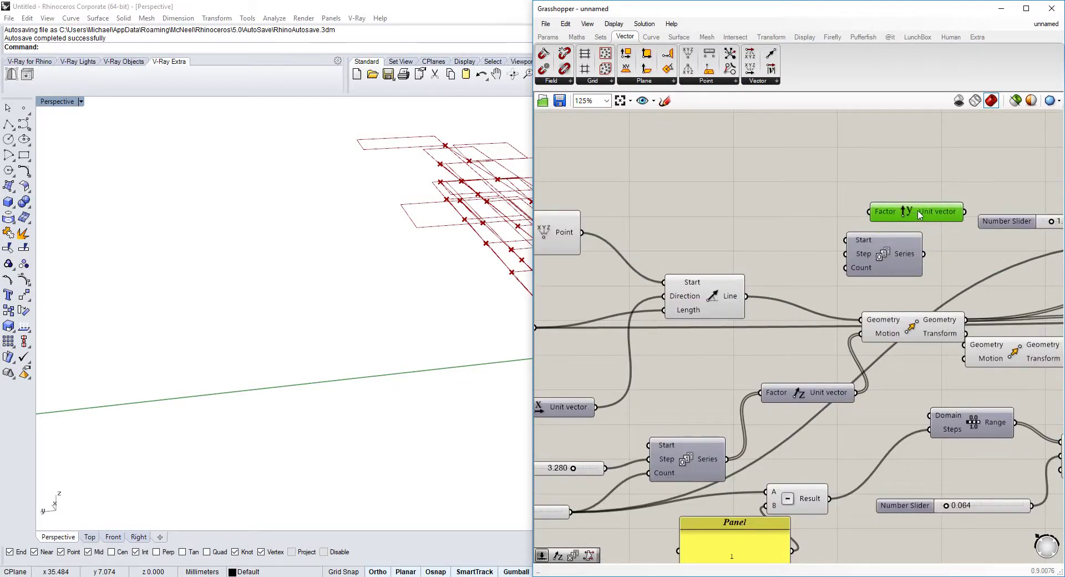
pyautogui.scroll(-2, 846, 268)
pyautogui.moveTo(846, 268); pyautogui.dragTo(699, 381)
pyautogui.scroll(3, 651, 416)
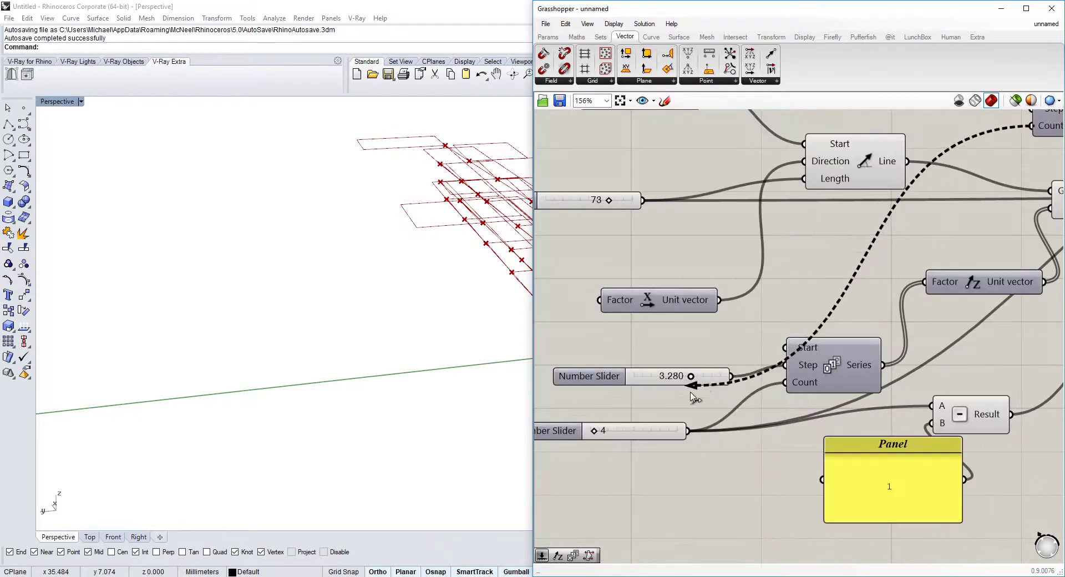
pyautogui.scroll(-3, 722, 390)
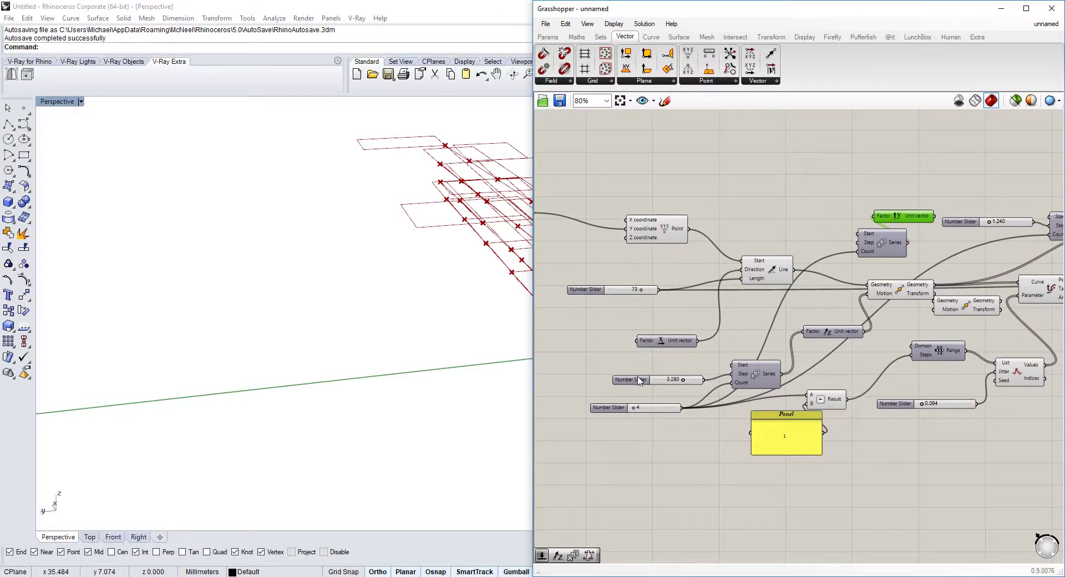
# Step: Feed a copy of the 3.280 slider into the new Series' Step, and wire Unit Y and the first Move's Geometry into the second Move
pyautogui.scroll(3, 788, 199)
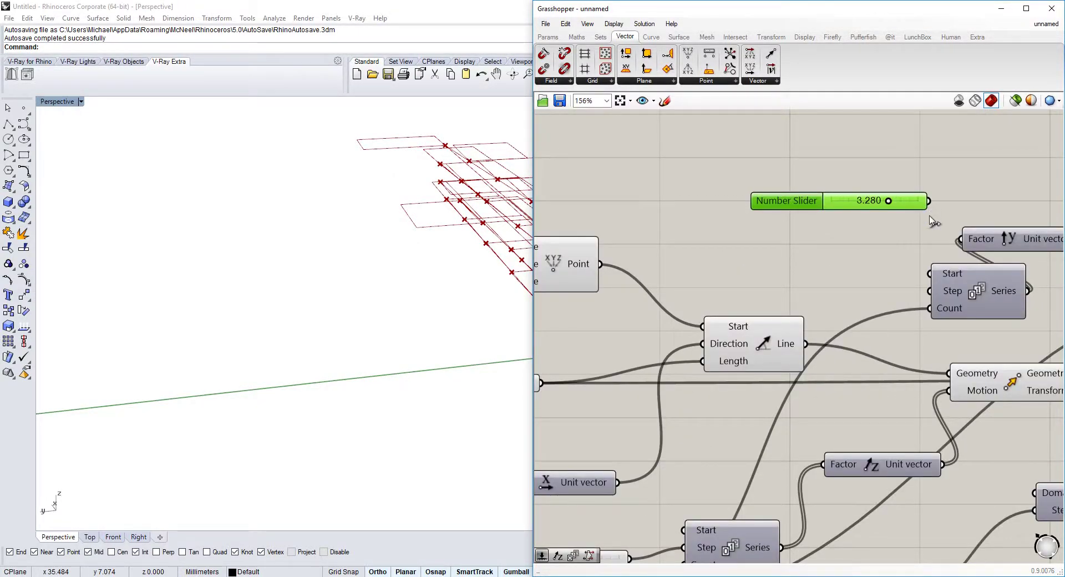
pyautogui.moveTo(933, 288); pyautogui.dragTo(696, 267, button='right')
pyautogui.moveTo(980, 353); pyautogui.dragTo(866, 304, button='right')
pyautogui.moveTo(729, 360); pyautogui.dragTo(756, 313)
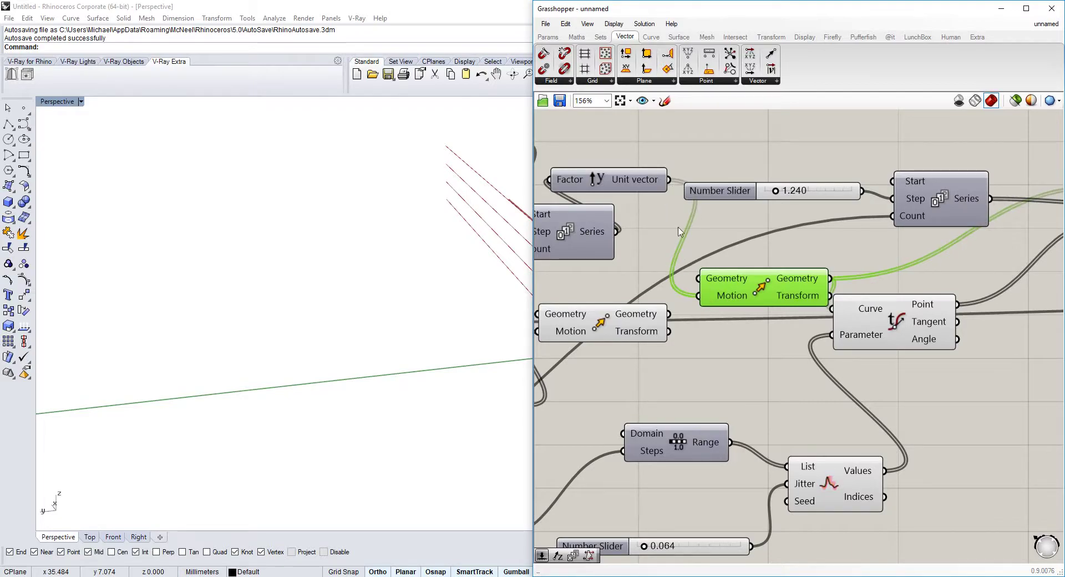
pyautogui.moveTo(693, 280); pyautogui.dragTo(670, 315)
# Step: Set the new Series' Step slider to 5.000 and inspect the shifted storeys in the Perspective viewport
pyautogui.moveTo(471, 304); pyautogui.dragTo(379, 292, button='right')
pyautogui.moveTo(628, 228); pyautogui.dragTo(892, 275, button='right')
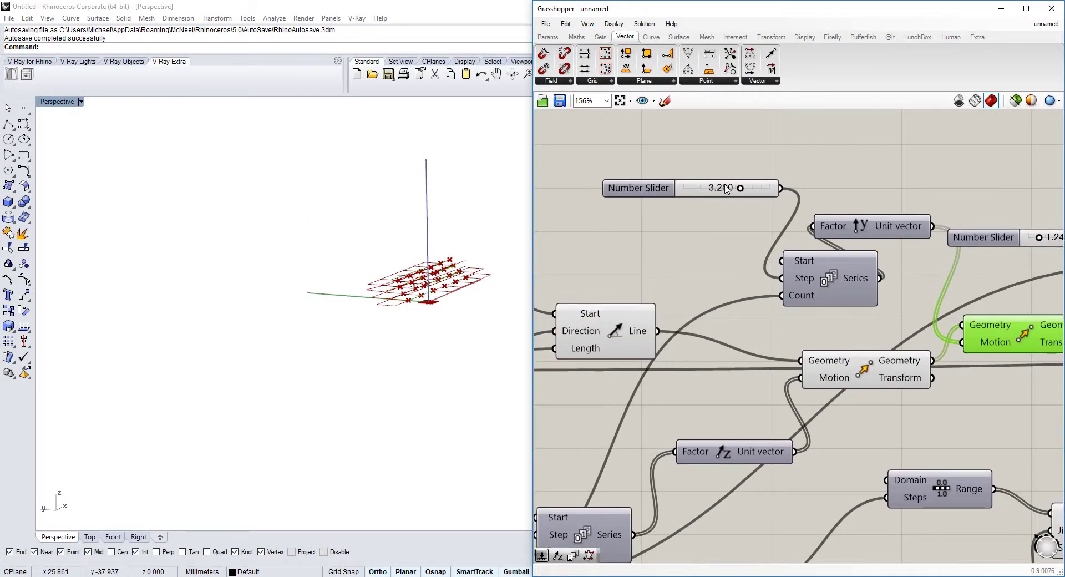
pyautogui.moveTo(516, 224); pyautogui.dragTo(374, 273, button='right')
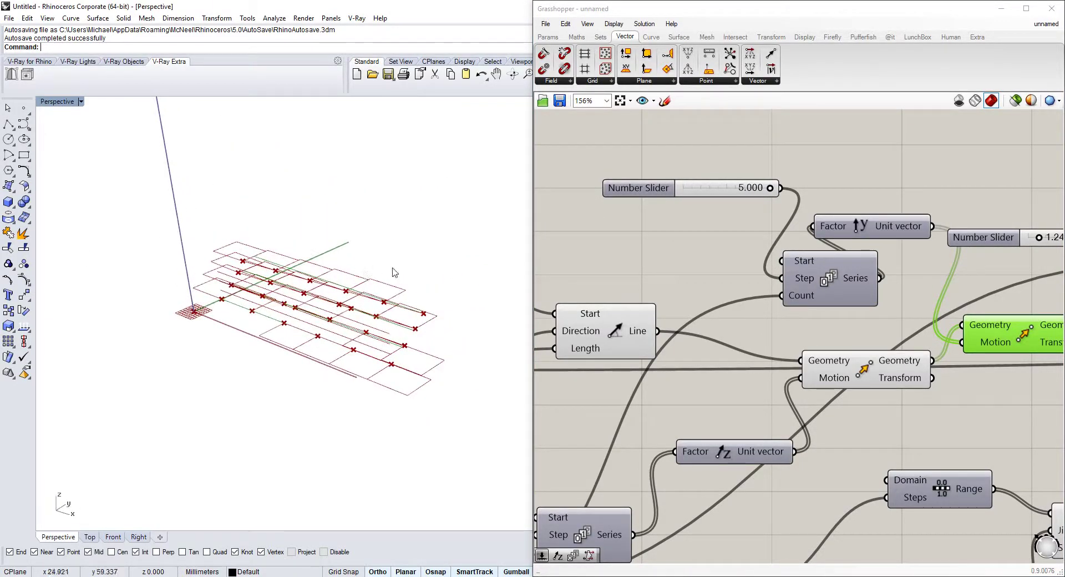
pyautogui.moveTo(1051, 323); pyautogui.dragTo(822, 283, button='right')
pyautogui.moveTo(812, 292); pyautogui.dragTo(796, 307)
pyautogui.moveTo(438, 304); pyautogui.dragTo(484, 309, button='right')
pyautogui.scroll(8, 474, 321)
pyautogui.scroll(-12, 473, 319)
pyautogui.scroll(9, 411, 311)
pyautogui.moveTo(369, 356); pyautogui.dragTo(444, 355, button='right')
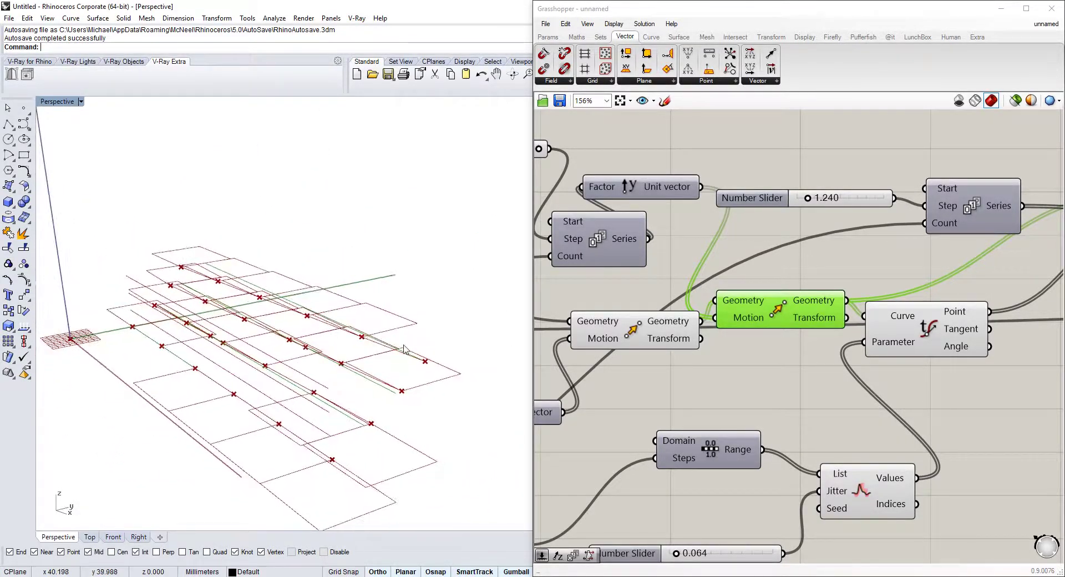
# Step: Select the line, move and rotation components upstream of Divide Curve and hide their previews
pyautogui.scroll(-5, 686, 330)
pyautogui.moveTo(685, 325); pyautogui.dragTo(772, 293, button='right')
pyautogui.moveTo(946, 172); pyautogui.dragTo(611, 448)
pyautogui.middleClick(689, 283)
pyautogui.click(727, 251)
pyautogui.scroll(-3, 713, 266)
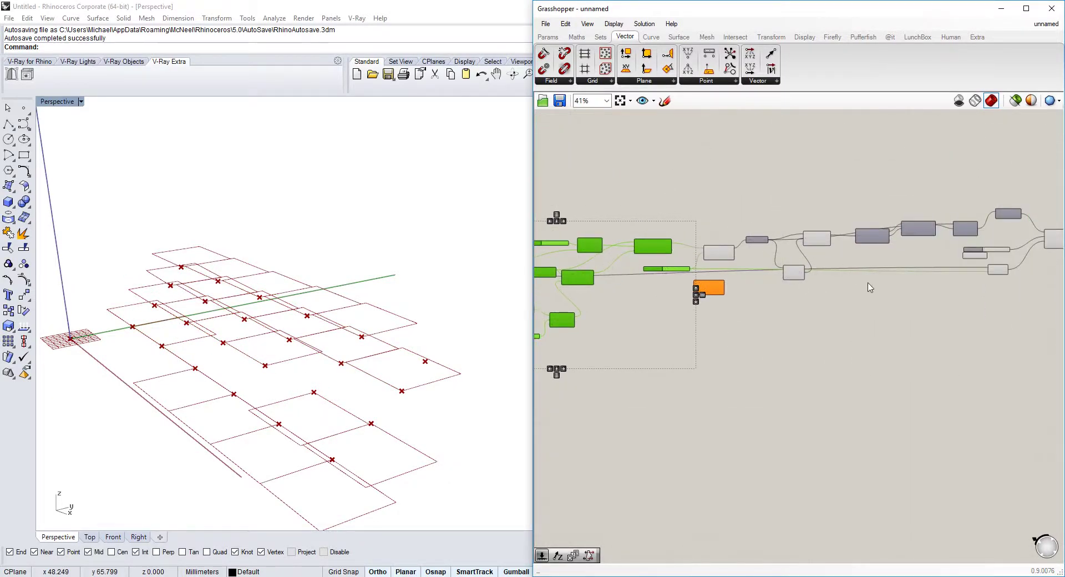
# Step: Examine the division points and rectangles, following the definition from Divide Curve to Shift List
pyautogui.moveTo(269, 373); pyautogui.dragTo(321, 375, button='right')
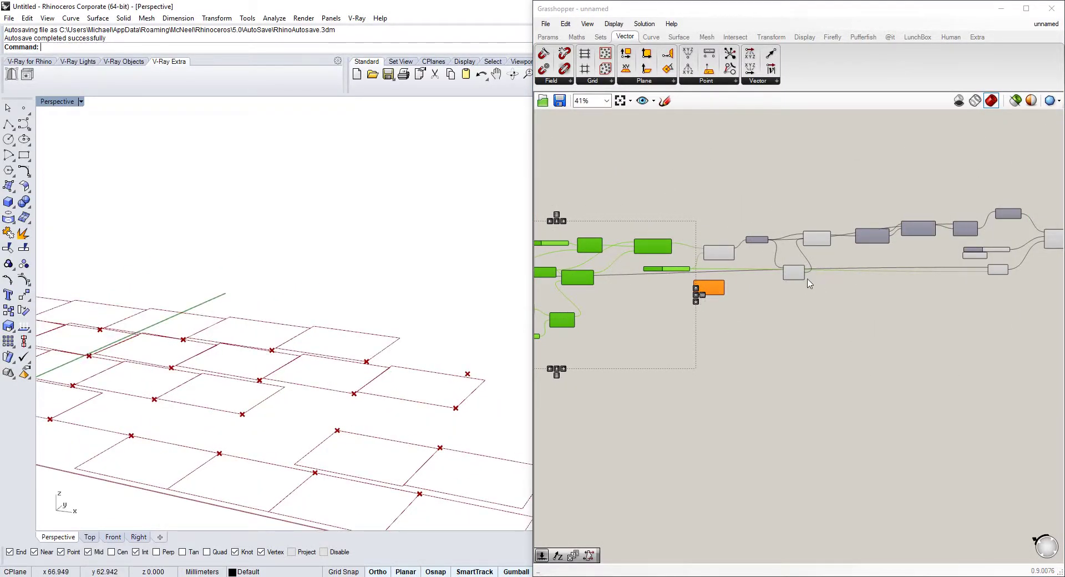
pyautogui.scroll(4, 691, 277)
pyautogui.moveTo(691, 276); pyautogui.dragTo(744, 275, button='right')
pyautogui.scroll(-1, 798, 248)
pyautogui.moveTo(798, 248); pyautogui.dragTo(870, 256, button='right')
pyautogui.moveTo(770, 257); pyautogui.dragTo(819, 268, button='right')
pyautogui.click(932, 245)
pyautogui.rightClick(932, 245)
pyautogui.moveTo(471, 304); pyautogui.dragTo(395, 279, button='right')
pyautogui.moveTo(860, 277); pyautogui.dragTo(720, 290, button='right')
pyautogui.moveTo(966, 262); pyautogui.dragTo(828, 286, button='right')
pyautogui.scroll(3, 841, 330)
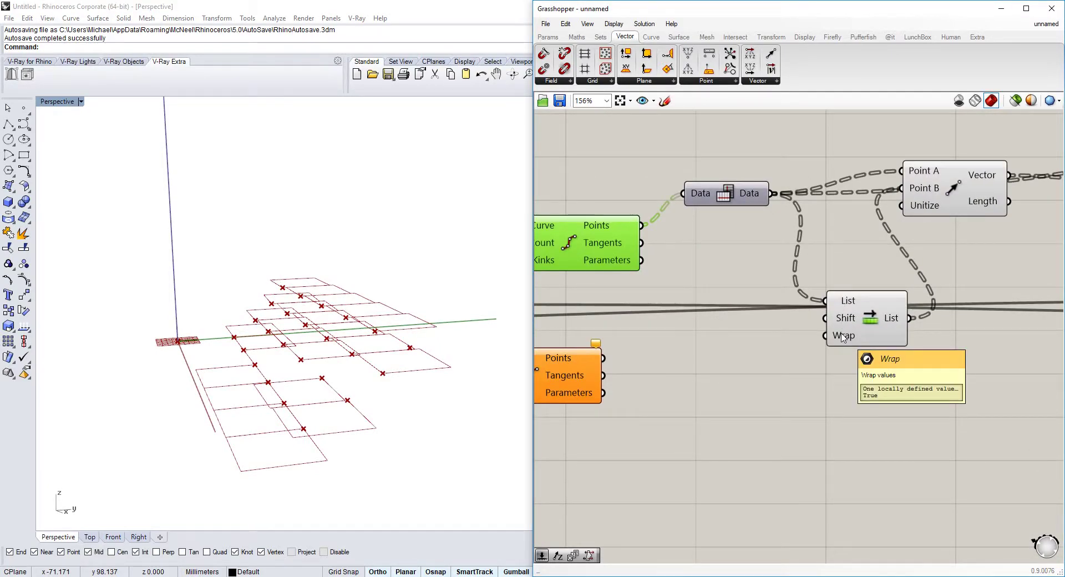
# Step: Try Shift List's Wrap input at False and restore it to True, comparing the rectangles in the Perspective viewport
pyautogui.rightClick(843, 338)
pyautogui.click(971, 447)
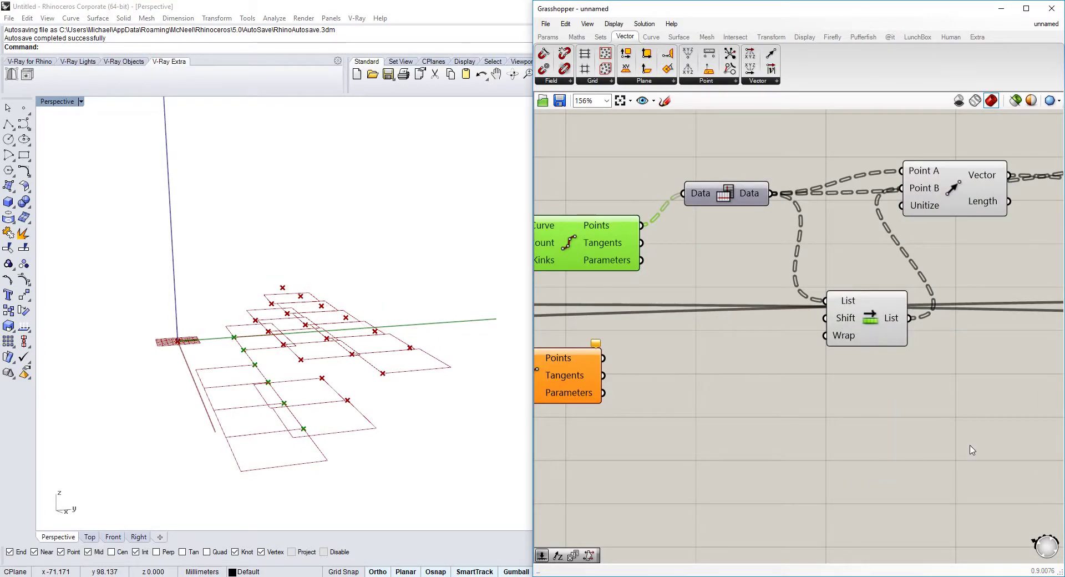
pyautogui.rightClick(845, 344)
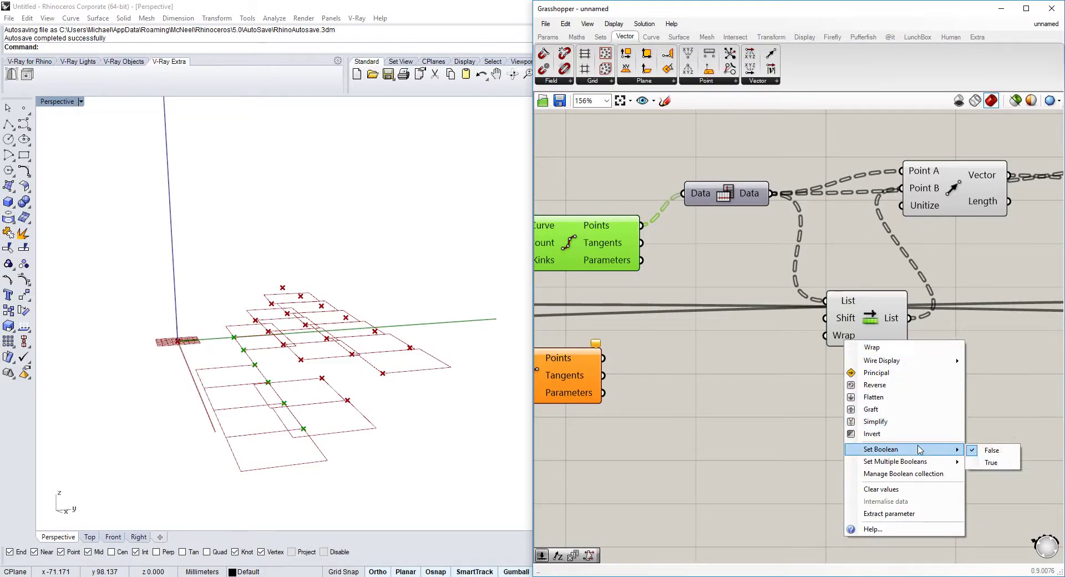
pyautogui.click(988, 462)
pyautogui.moveTo(490, 320); pyautogui.dragTo(365, 327, button='right')
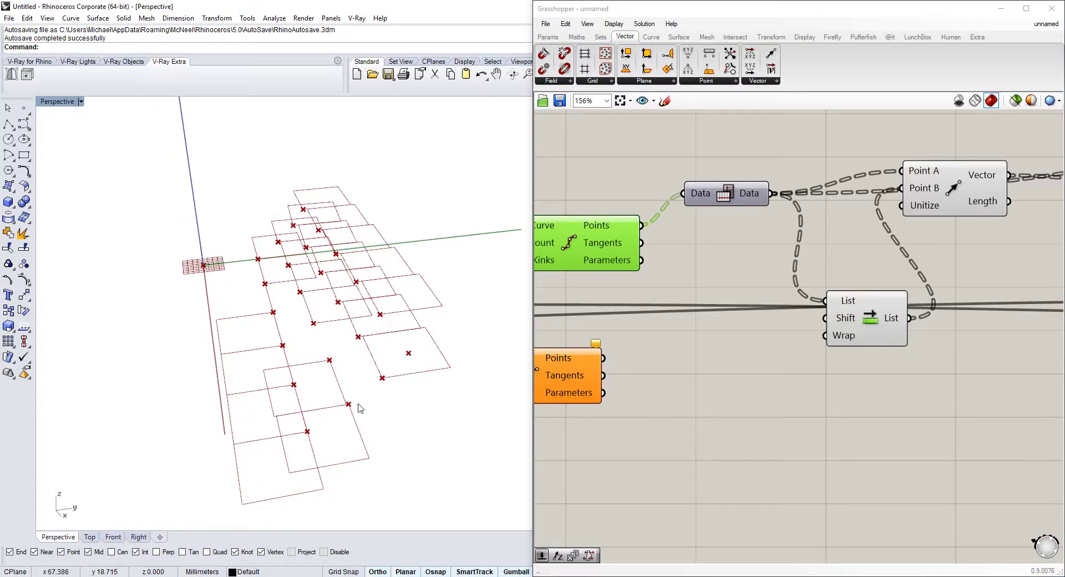
# Step: Review the vector and plane components between Shift List and the Rectangle component
pyautogui.moveTo(969, 237); pyautogui.dragTo(592, 274, button='right')
pyautogui.scroll(-2, 591, 274)
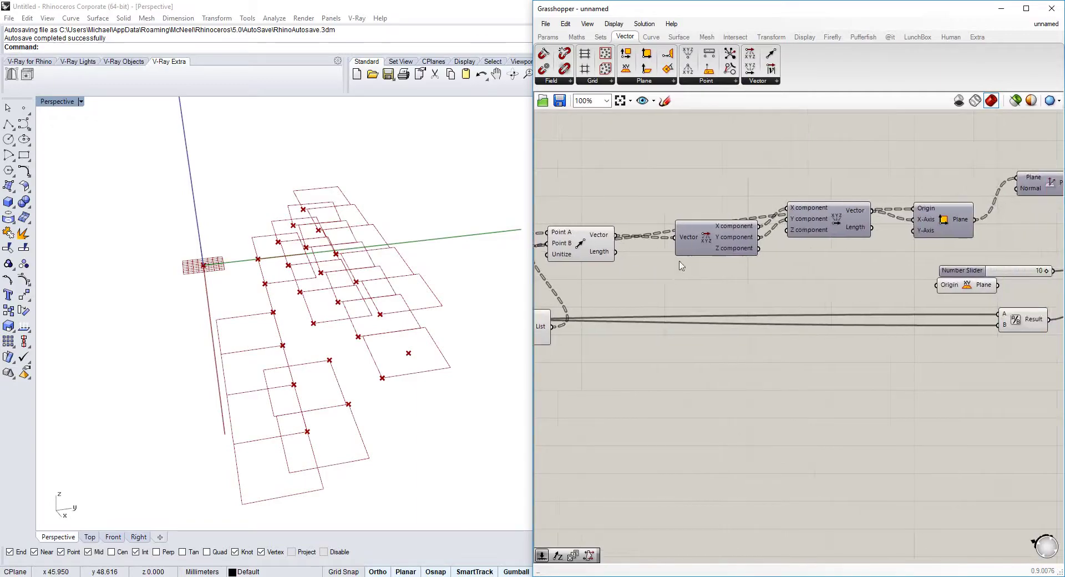
pyautogui.moveTo(886, 253); pyautogui.dragTo(758, 256, button='right')
pyautogui.moveTo(683, 267); pyautogui.dragTo(887, 251, button='right')
pyautogui.moveTo(660, 273)
pyautogui.mouseDown(button='right')
pyautogui.moveTo(865, 266)
pyautogui.moveTo(744, 292)
pyautogui.mouseUp(button='right')
pyautogui.moveTo(317, 351); pyautogui.dragTo(343, 344, button='right')
pyautogui.moveTo(951, 281)
pyautogui.mouseDown(button='right')
pyautogui.moveTo(721, 308)
pyautogui.moveTo(763, 285)
pyautogui.mouseUp(button='right')
pyautogui.moveTo(910, 310); pyautogui.dragTo(854, 255, button='right')
pyautogui.doubleClick(879, 279)
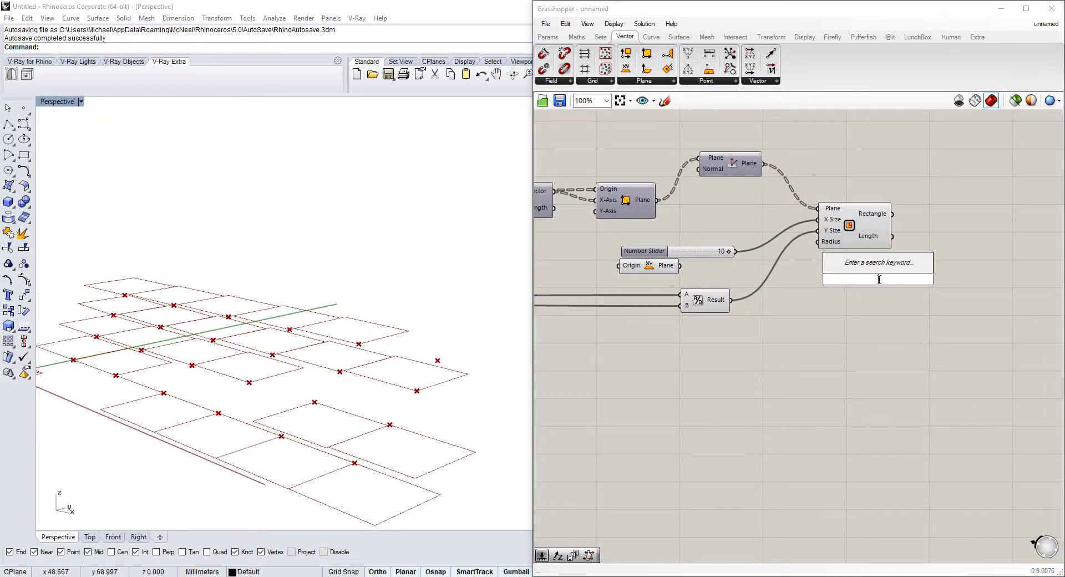
pyautogui.write('extrude')
pyautogui.press('Escape')
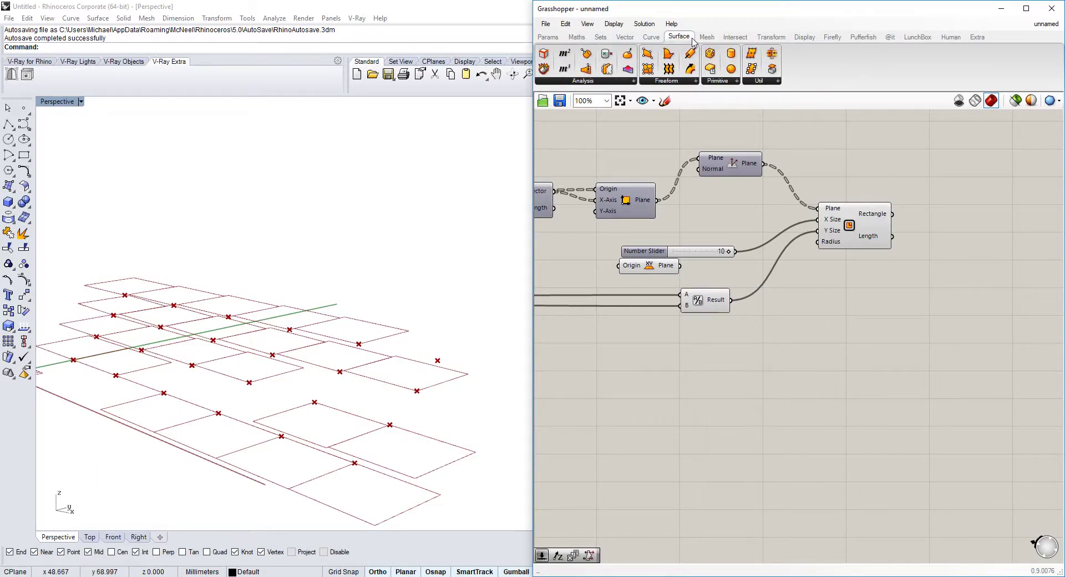
# Step: Add a Box Rectangle component from the surface primitives to the canvas
pyautogui.click(715, 82)
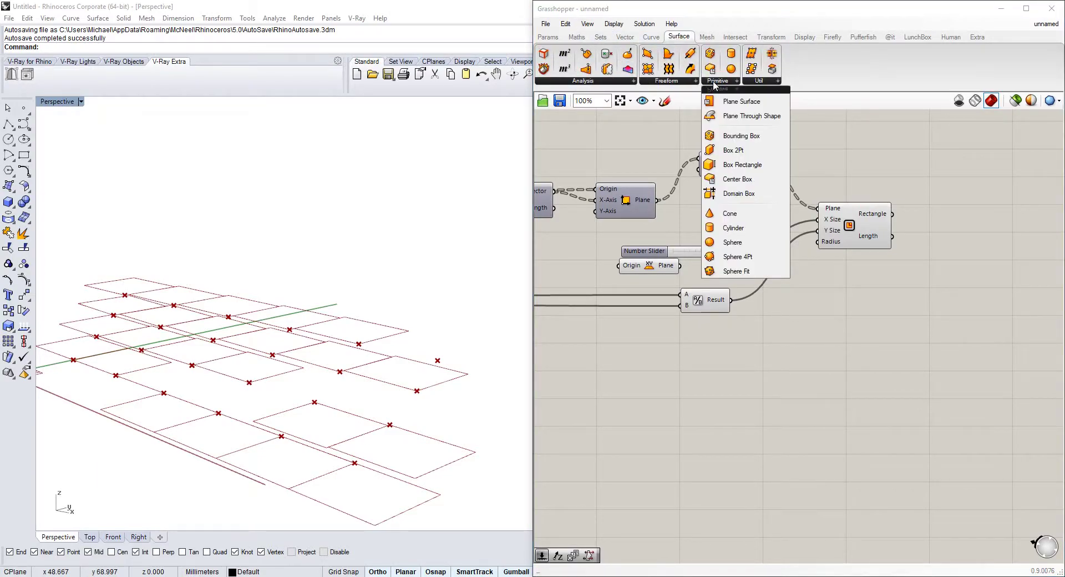
pyautogui.click(693, 81)
pyautogui.click(609, 82)
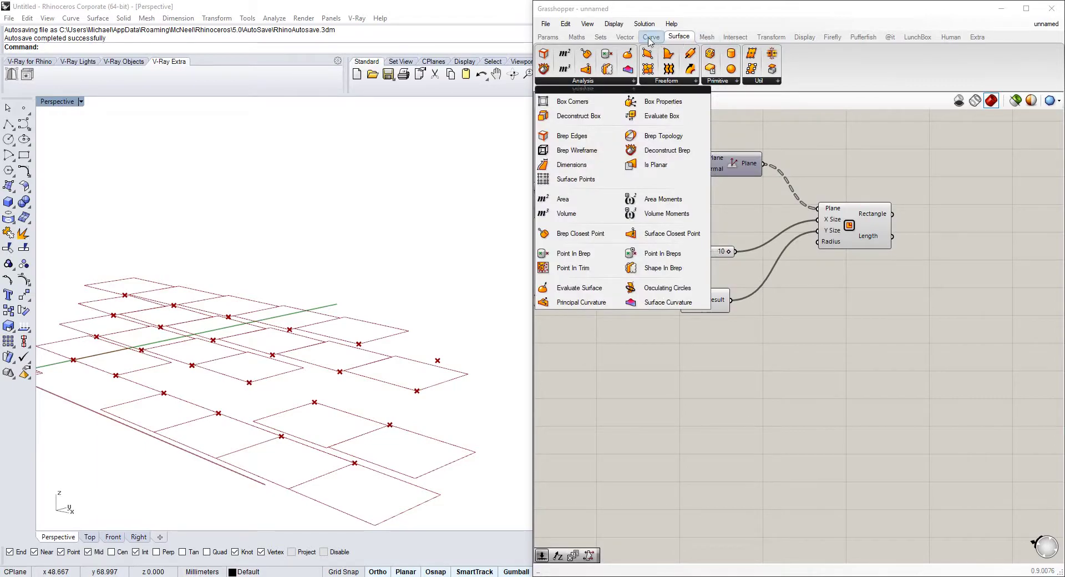
pyautogui.click(725, 81)
pyautogui.click(726, 82)
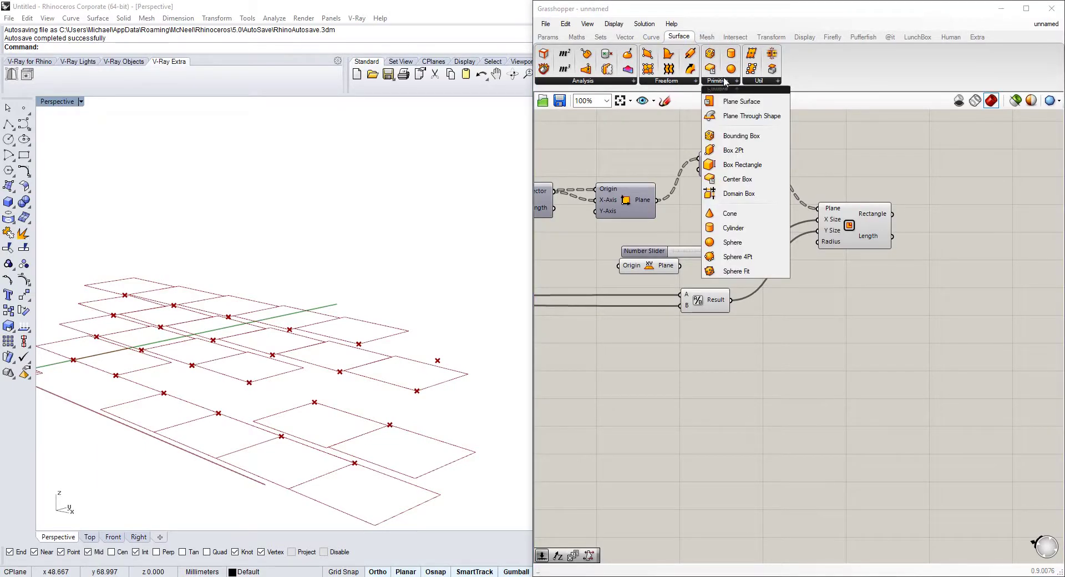
pyautogui.moveTo(754, 166); pyautogui.dragTo(652, 374)
# Step: Connect the Rectangle output to Box Rectangle and the storey-height slider to its Height input
pyautogui.scroll(-8, 962, 310)
pyautogui.scroll(10, 799, 311)
pyautogui.moveTo(244, 333); pyautogui.dragTo(325, 374, button='right')
pyautogui.scroll(-5, 325, 374)
pyautogui.moveTo(878, 301); pyautogui.dragTo(784, 304, button='right')
pyautogui.scroll(-3, 784, 305)
pyautogui.moveTo(626, 310); pyautogui.dragTo(790, 317, button='right')
pyautogui.scroll(4, 782, 330)
pyautogui.scroll(-2, 827, 285)
pyautogui.moveTo(773, 352); pyautogui.dragTo(723, 248, button='right')
# Step: Set the storey-height slider to 3.184 and the storey-count slider to 6, and inspect the stacked boxes
pyautogui.moveTo(698, 266); pyautogui.dragTo(705, 267)
pyautogui.moveTo(418, 273)
pyautogui.mouseDown(button='right')
pyautogui.moveTo(364, 329)
pyautogui.moveTo(399, 276)
pyautogui.mouseUp(button='right')
pyautogui.scroll(-4, 364, 329)
pyautogui.scroll(1, 788, 241)
pyautogui.moveTo(774, 219); pyautogui.dragTo(770, 218)
pyautogui.moveTo(682, 272); pyautogui.dragTo(675, 275)
pyautogui.moveTo(513, 294); pyautogui.dragTo(433, 305, button='right')
pyautogui.scroll(4, 315, 316)
pyautogui.moveTo(315, 315); pyautogui.dragTo(425, 314, button='right')
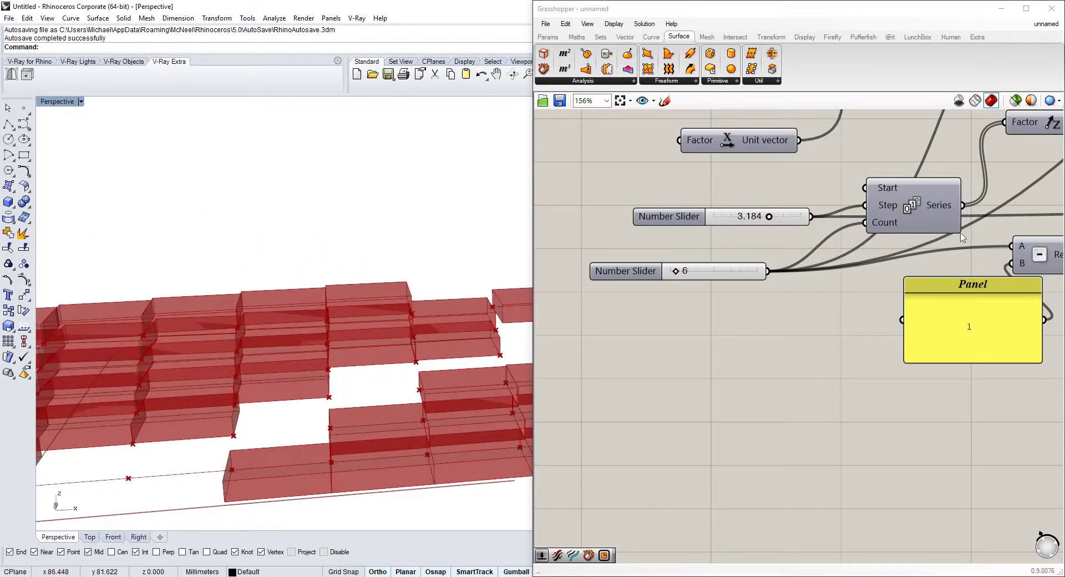
# Step: Inspect the stacked boxes from a higher angle and switch to the second open unnamed definition
pyautogui.scroll(-8, 951, 238)
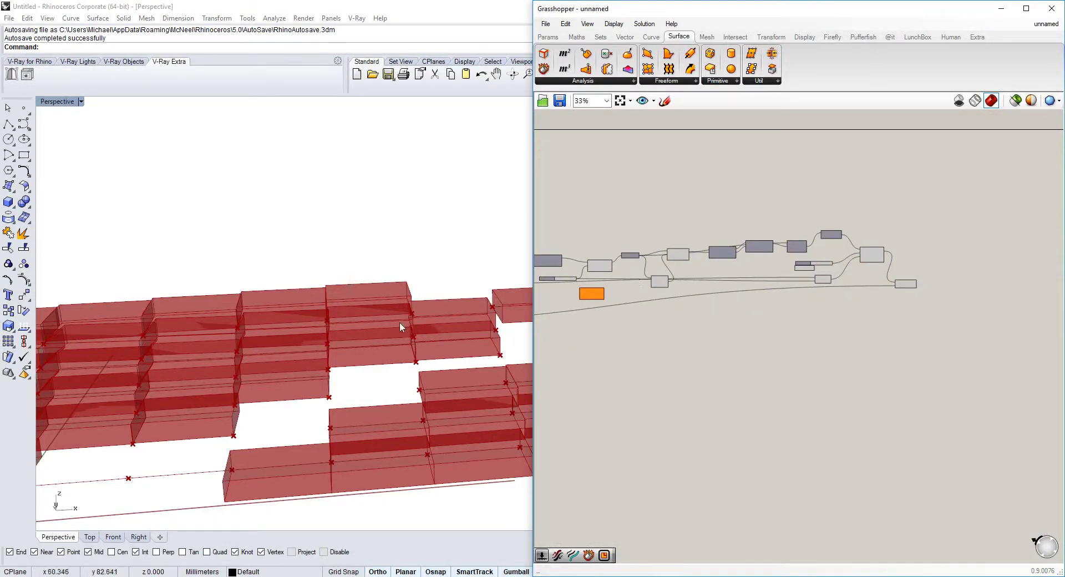
pyautogui.moveTo(511, 302); pyautogui.dragTo(387, 350, button='right')
pyautogui.scroll(3, 656, 318)
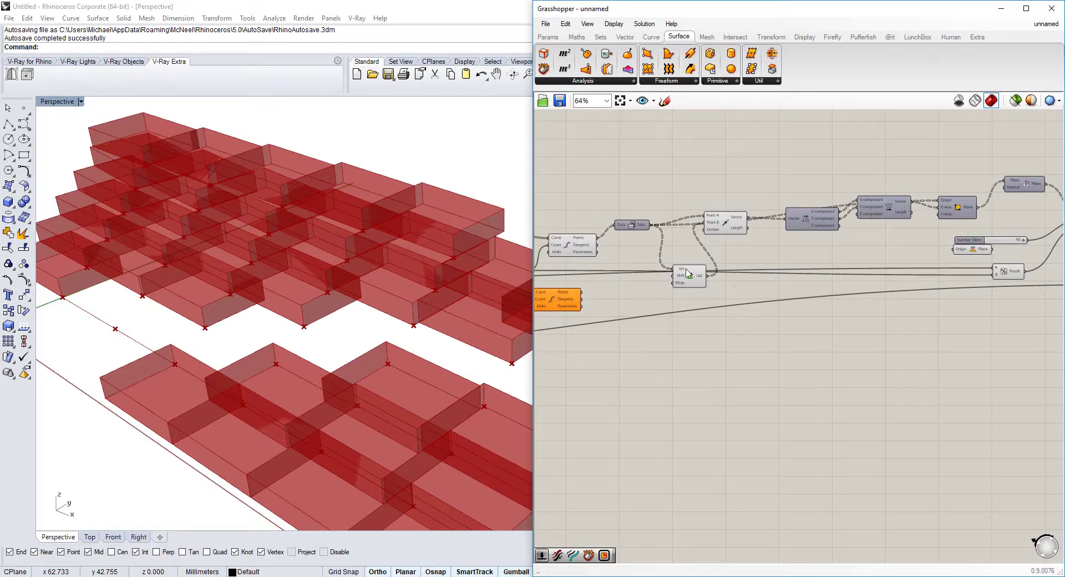
pyautogui.click(1054, 26)
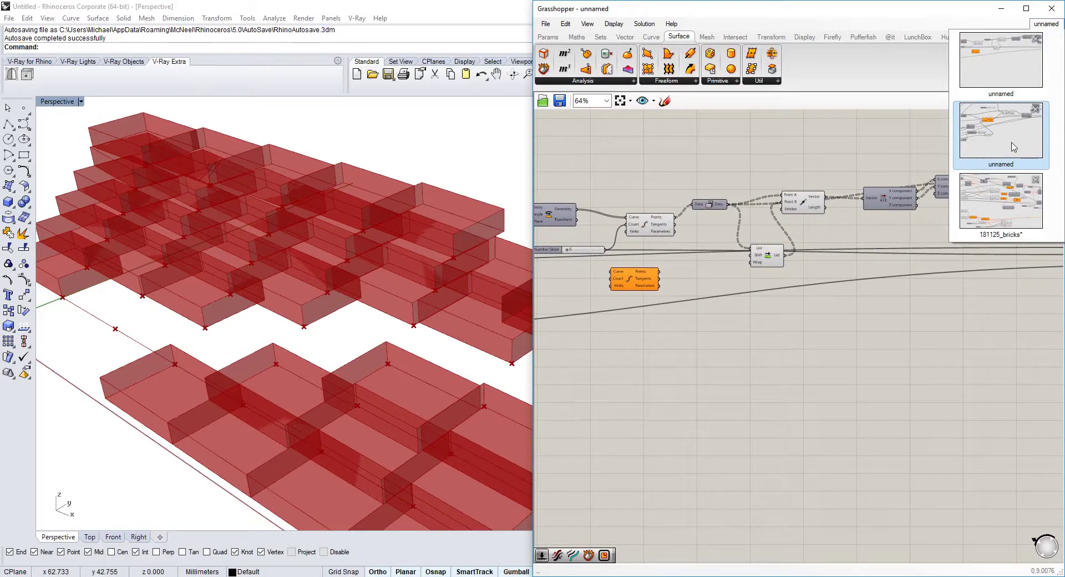
pyautogui.click(1013, 147)
# Step: Examine the second definition's component network and its finished stepped building from several angles
pyautogui.scroll(-2, 853, 229)
pyautogui.moveTo(852, 229); pyautogui.dragTo(660, 318, button='right')
pyautogui.scroll(-1, 702, 286)
pyautogui.scroll(3, 679, 337)
pyautogui.moveTo(729, 306); pyautogui.dragTo(790, 301, button='right')
pyautogui.scroll(-1, 679, 336)
pyautogui.scroll(3, 790, 301)
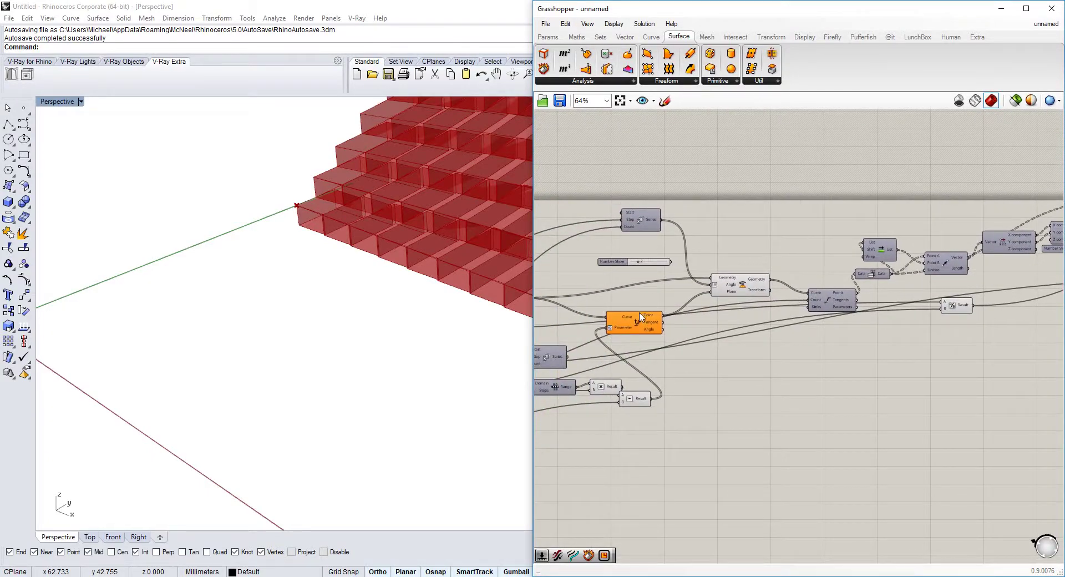
pyautogui.moveTo(263, 258); pyautogui.dragTo(419, 244, button='right')
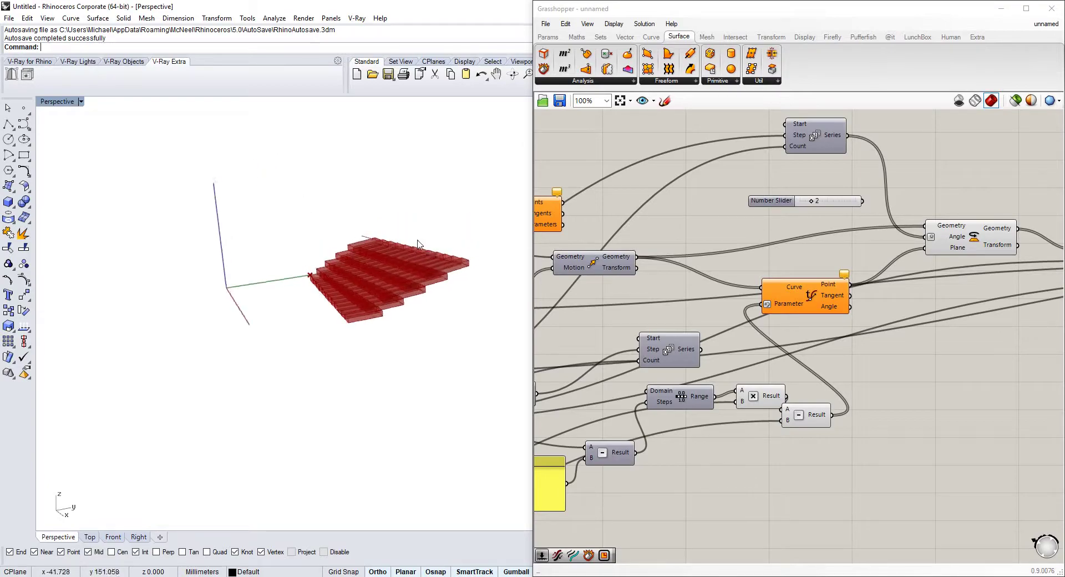
pyautogui.scroll(5, 313, 321)
pyautogui.moveTo(544, 355); pyautogui.dragTo(888, 310, button='right')
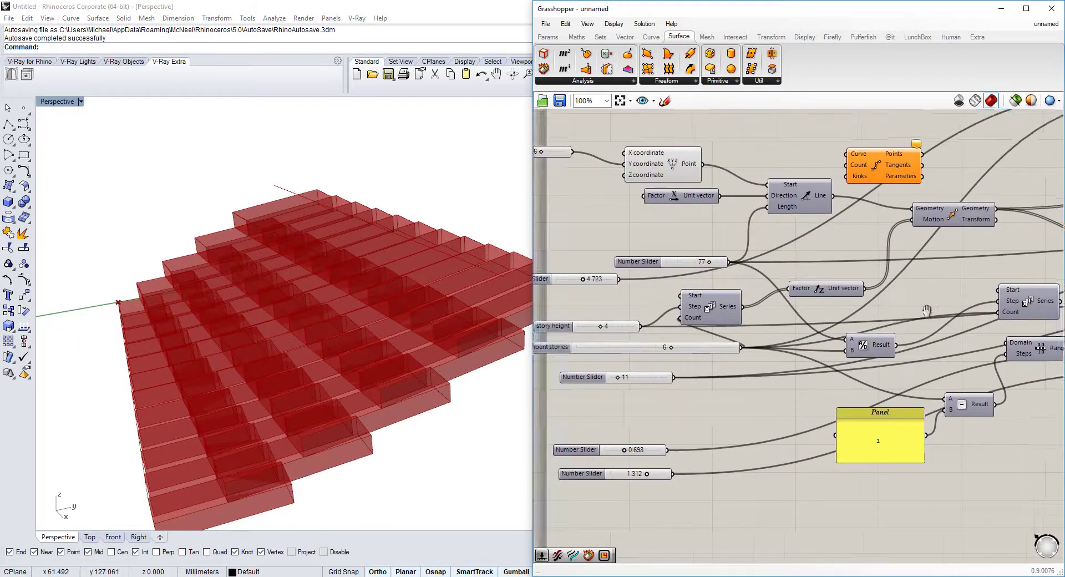
# Step: Set the amount stories slider to 7 in the second definition
pyautogui.scroll(3, 788, 351)
pyautogui.moveTo(788, 351); pyautogui.dragTo(813, 356)
pyautogui.scroll(-4, 579, 335)
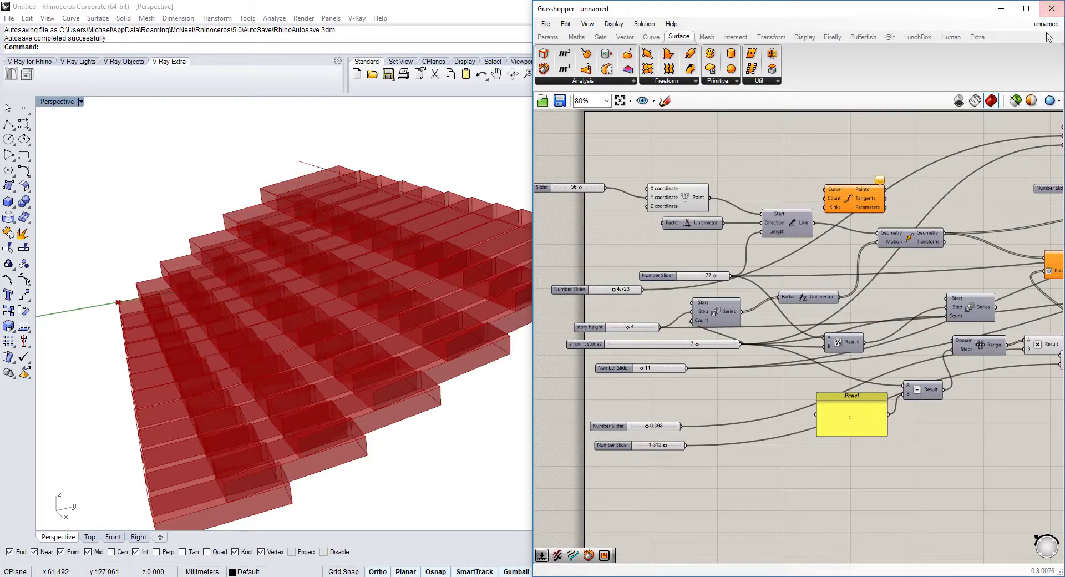
# Step: Switch back to the definition containing the Jitter component and locate its Range and Jitter section beside the boxes
pyautogui.moveTo(1044, 32)
pyautogui.click(979, 161)
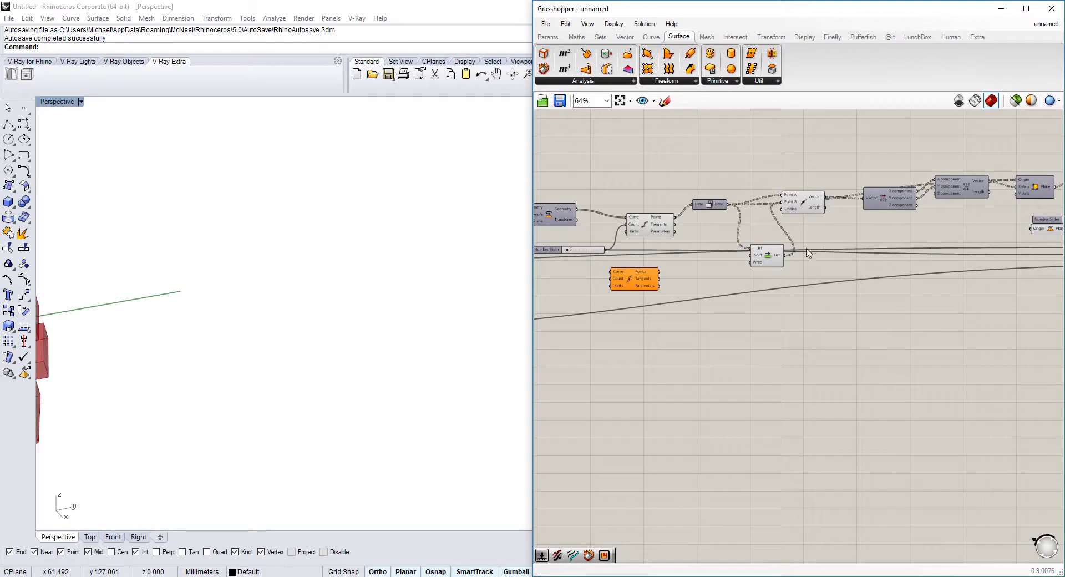
pyautogui.scroll(-3, 827, 249)
pyautogui.scroll(-4, 264, 268)
pyautogui.scroll(5, 139, 317)
pyautogui.moveTo(168, 320); pyautogui.dragTo(254, 304, button='right')
pyautogui.scroll(-3, 276, 300)
pyautogui.moveTo(690, 272); pyautogui.dragTo(930, 234, button='right')
pyautogui.scroll(4, 724, 254)
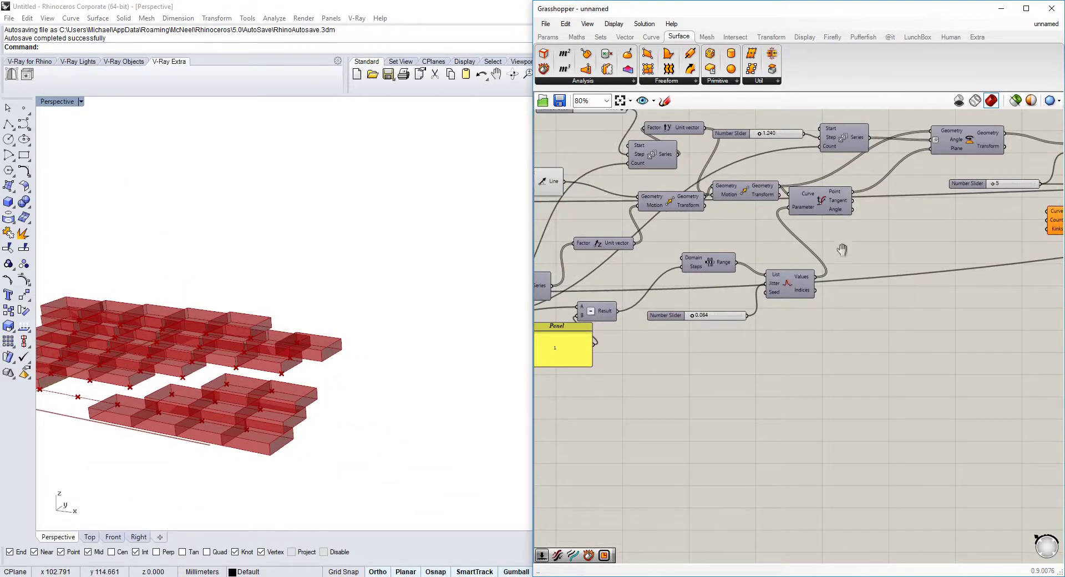
# Step: Set the slider feeding the Jitter input to 0.000 and inspect the resulting boxes
pyautogui.moveTo(845, 250); pyautogui.dragTo(840, 257, button='right')
pyautogui.moveTo(261, 377); pyautogui.dragTo(235, 393, button='right')
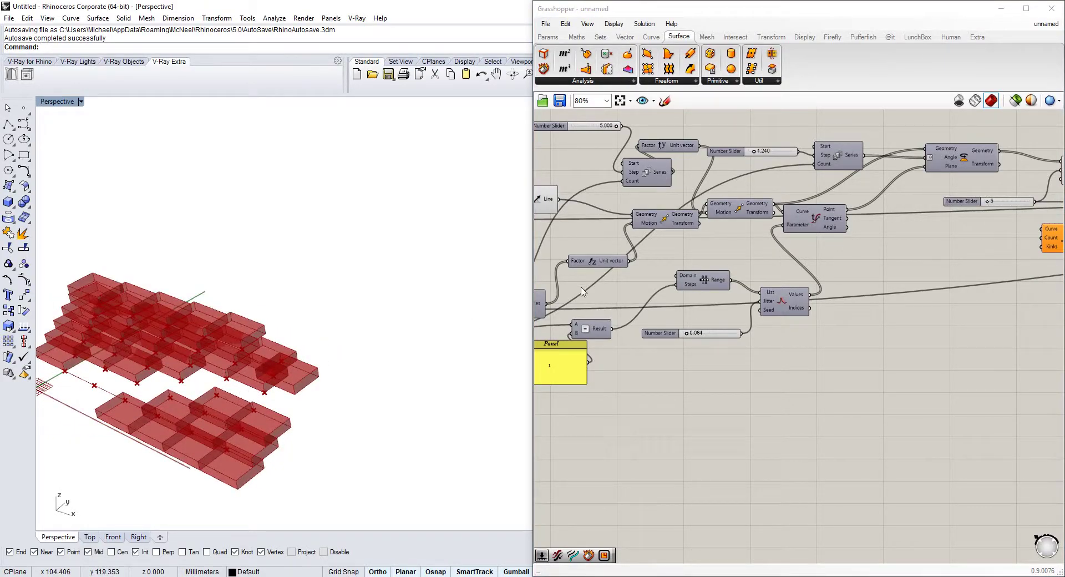
pyautogui.scroll(5, 201, 371)
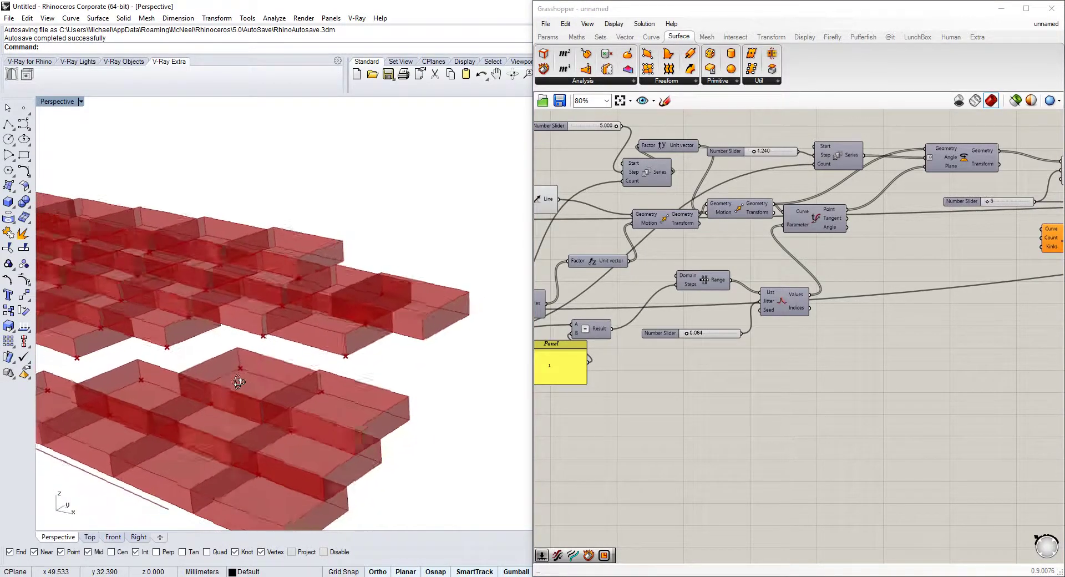
pyautogui.scroll(5, 803, 311)
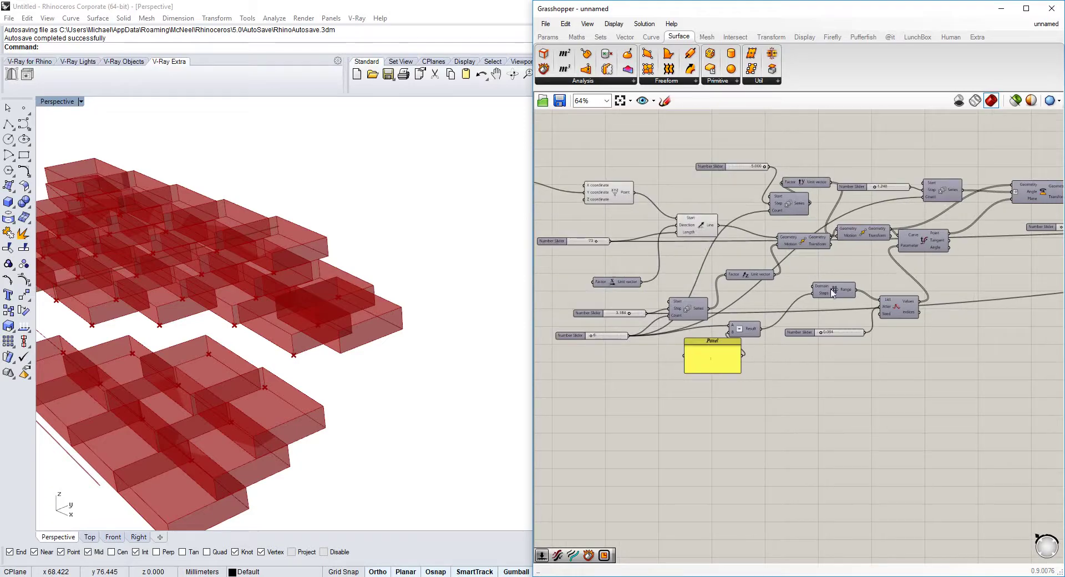
pyautogui.moveTo(800, 311); pyautogui.dragTo(750, 317)
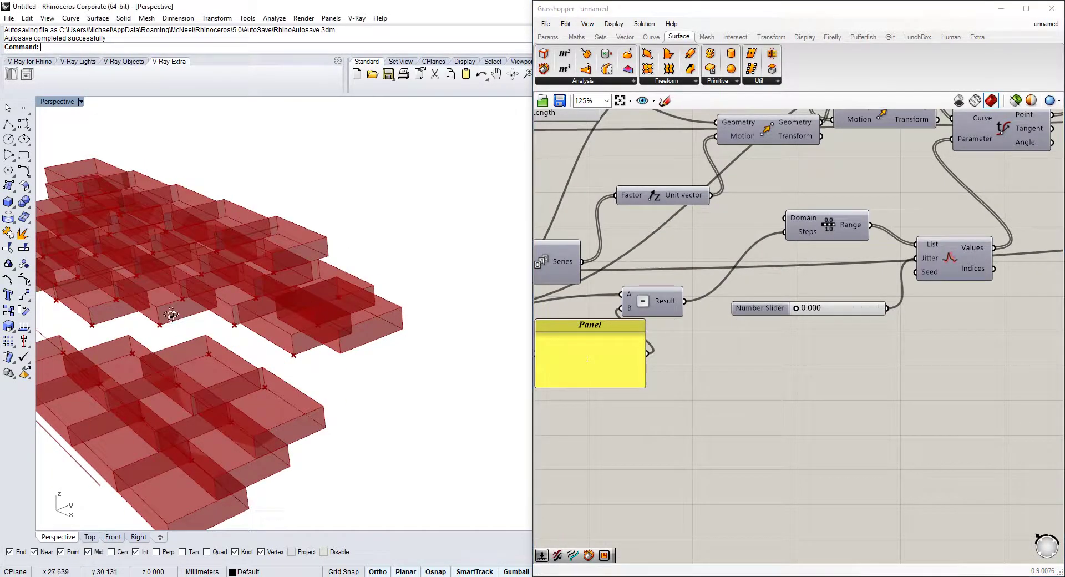
pyautogui.scroll(-6, 172, 321)
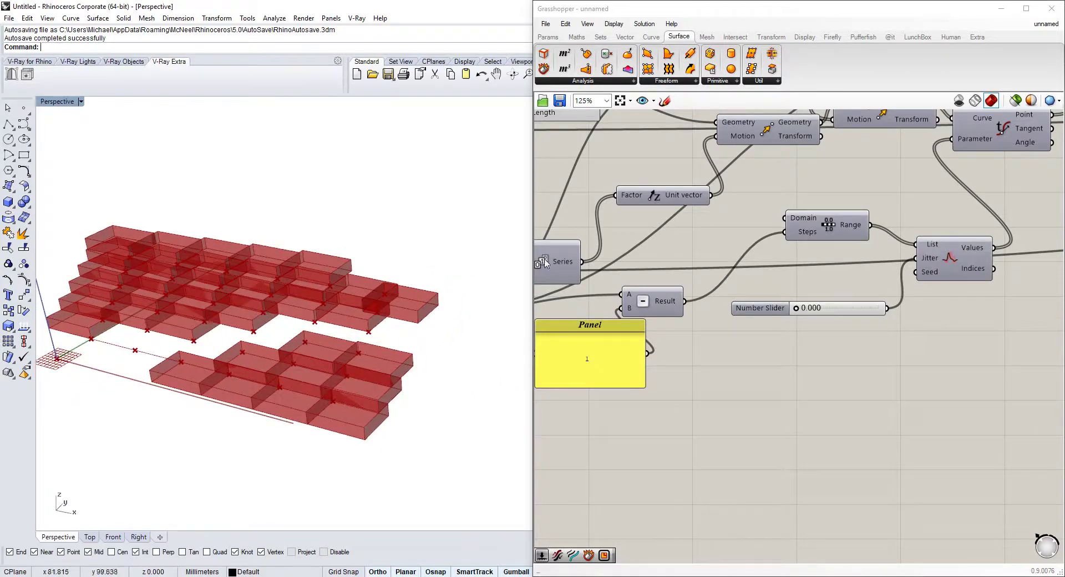
# Step: Review the component chain through the plane components to Rectangle and Box Rectangle, comparing it with the boxes
pyautogui.scroll(-2, 769, 287)
pyautogui.moveTo(801, 283); pyautogui.dragTo(577, 369, button='right')
pyautogui.moveTo(837, 322); pyautogui.dragTo(737, 341, button='right')
pyautogui.moveTo(873, 290); pyautogui.dragTo(636, 385, button='right')
pyautogui.moveTo(865, 300); pyautogui.dragTo(799, 305, button='right')
pyautogui.moveTo(865, 325); pyautogui.dragTo(754, 320, button='right')
pyautogui.scroll(2, 818, 331)
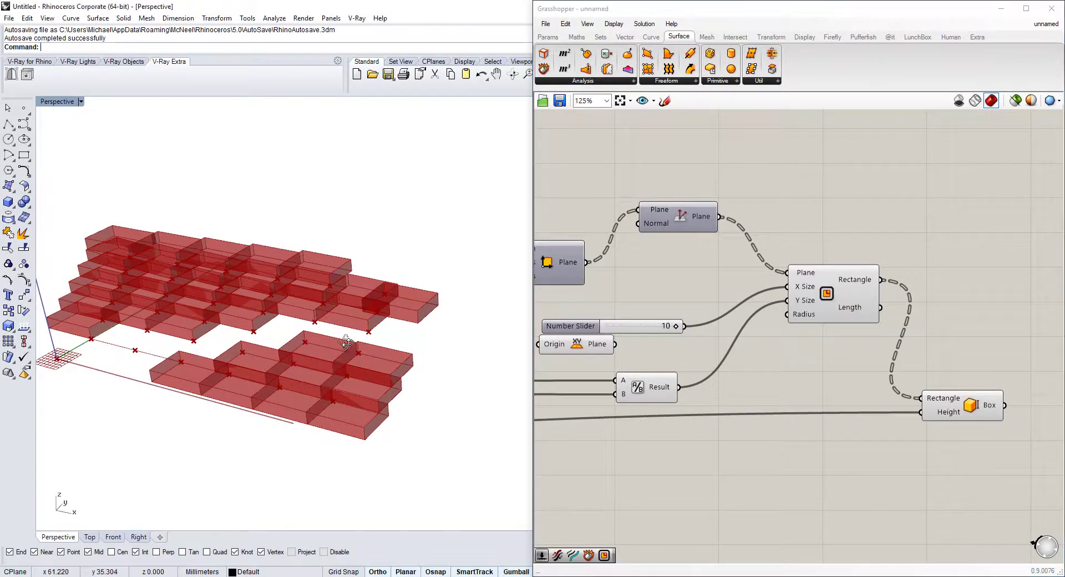
pyautogui.scroll(2, 345, 342)
pyautogui.moveTo(713, 299); pyautogui.dragTo(864, 266, button='right')
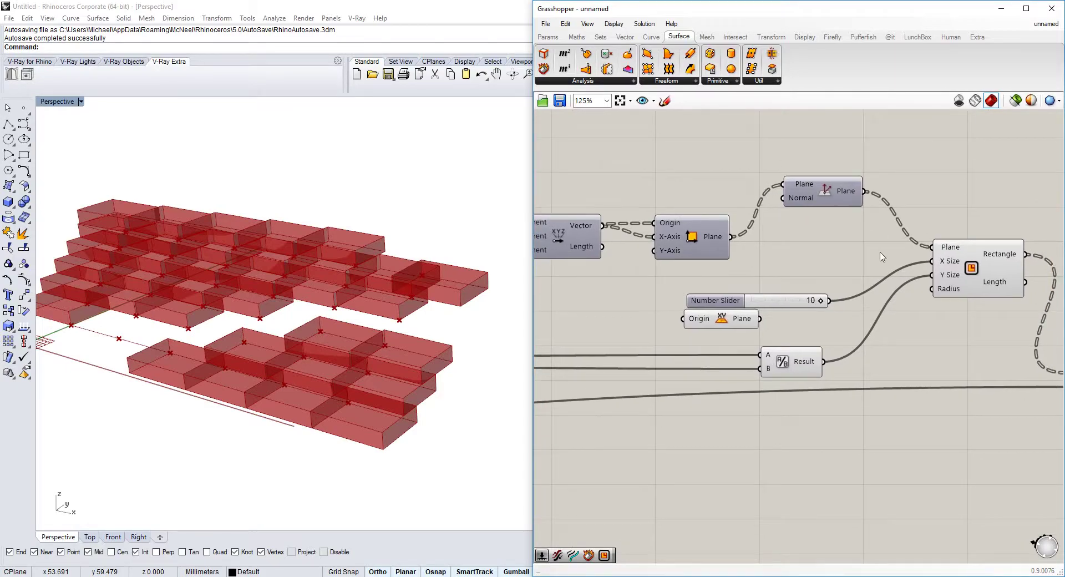